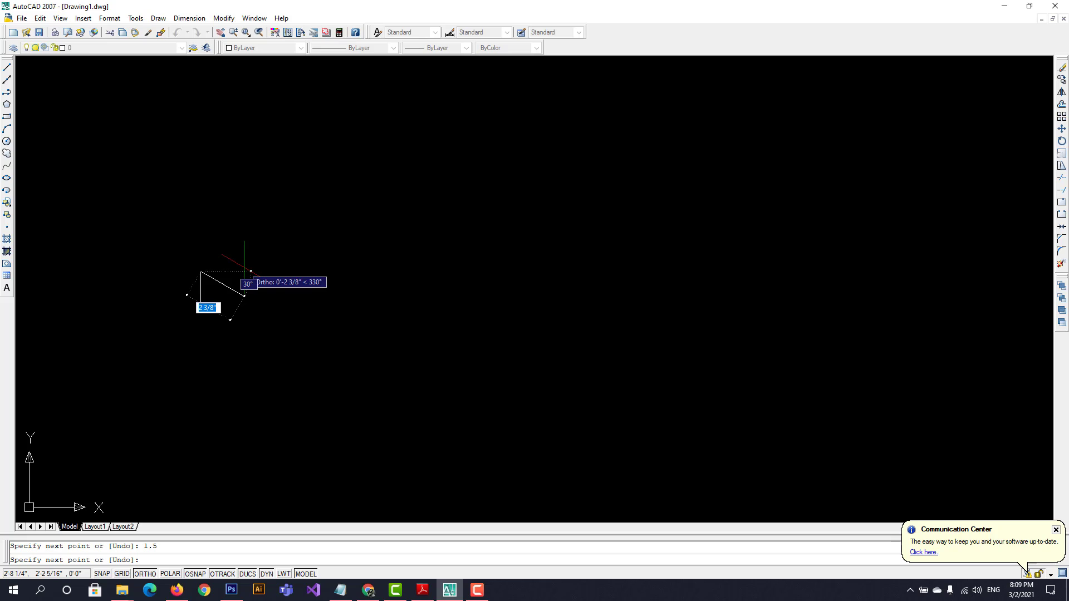
Extend the outline with a 1.5-unit segment at 30° in the top isoplane and a 5-unit vertical segment upward in the right isoplane
key(F5)
text(1.)
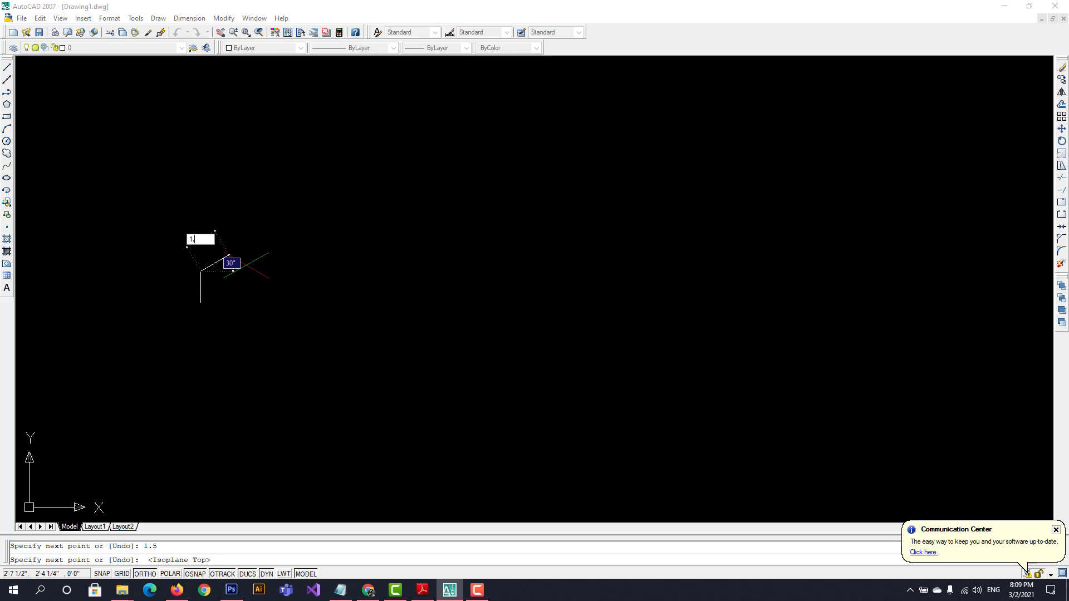
text(5)
key(Return)
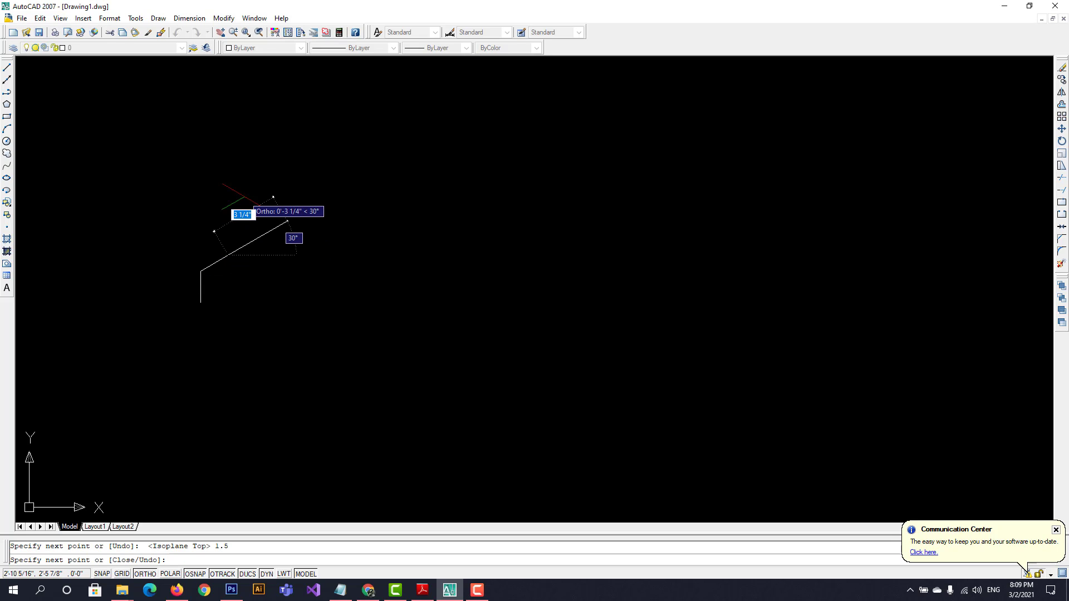
key(F5)
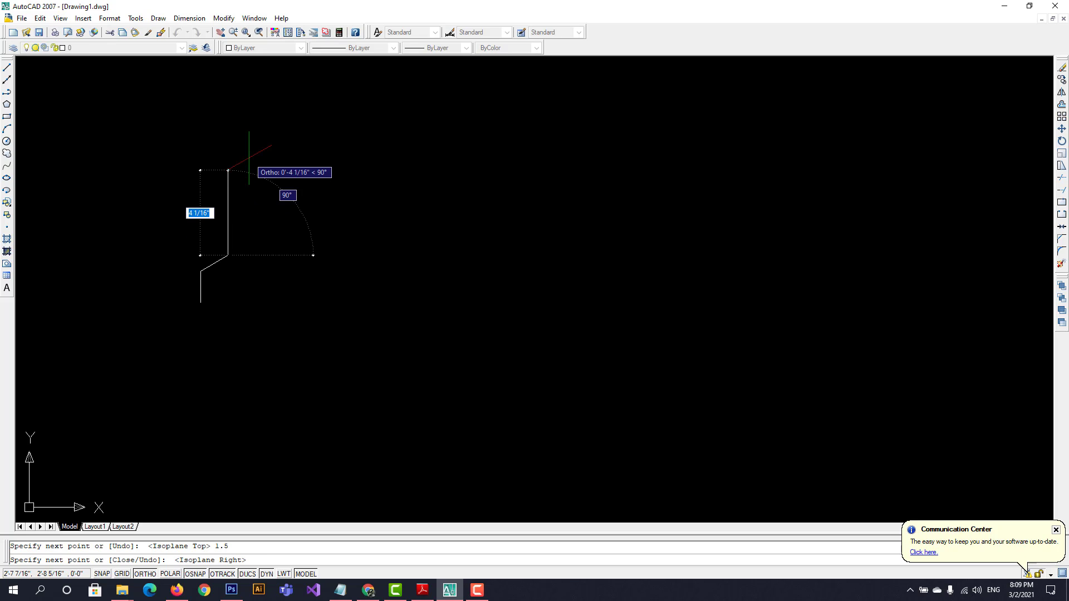
text(5)
key(Return)
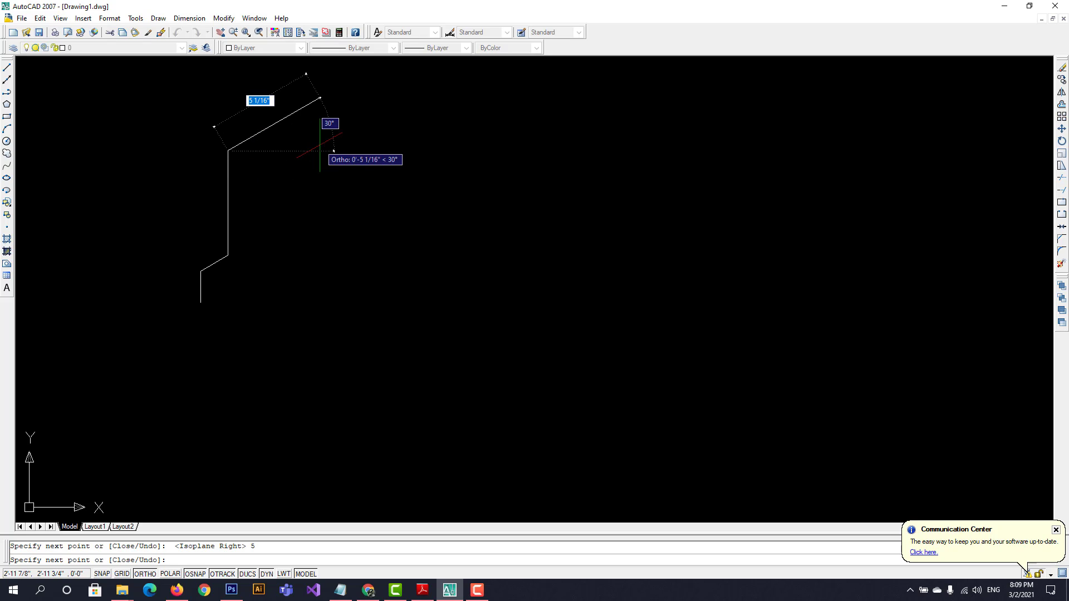
Continue the outline with a 5-unit segment rising at 30° and a 5.5-unit segment descending at 330° in the left isoplane
text(5)
key(Return)
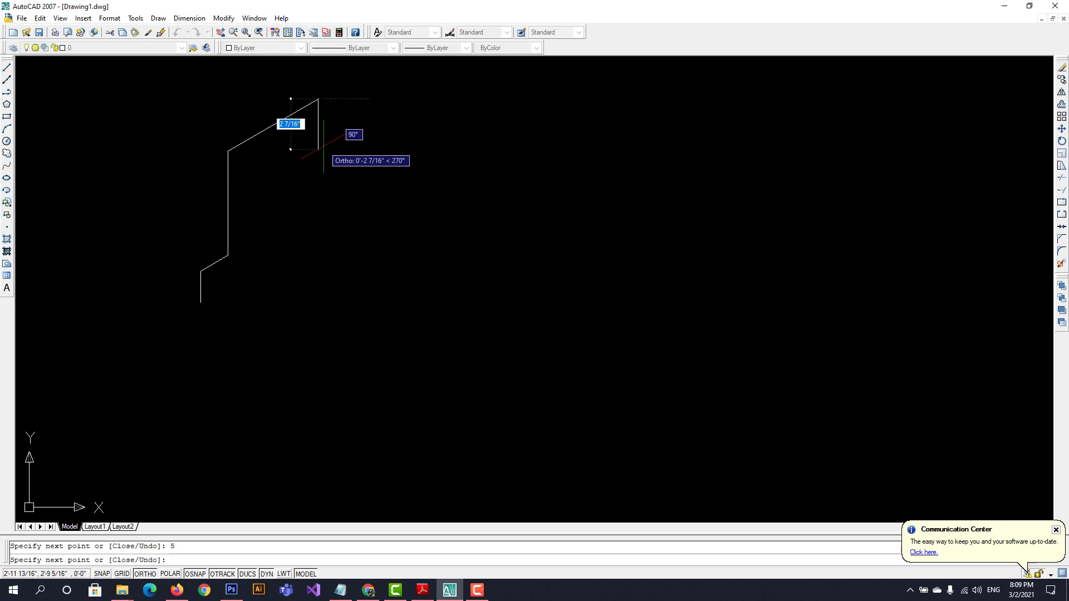
key(F5)
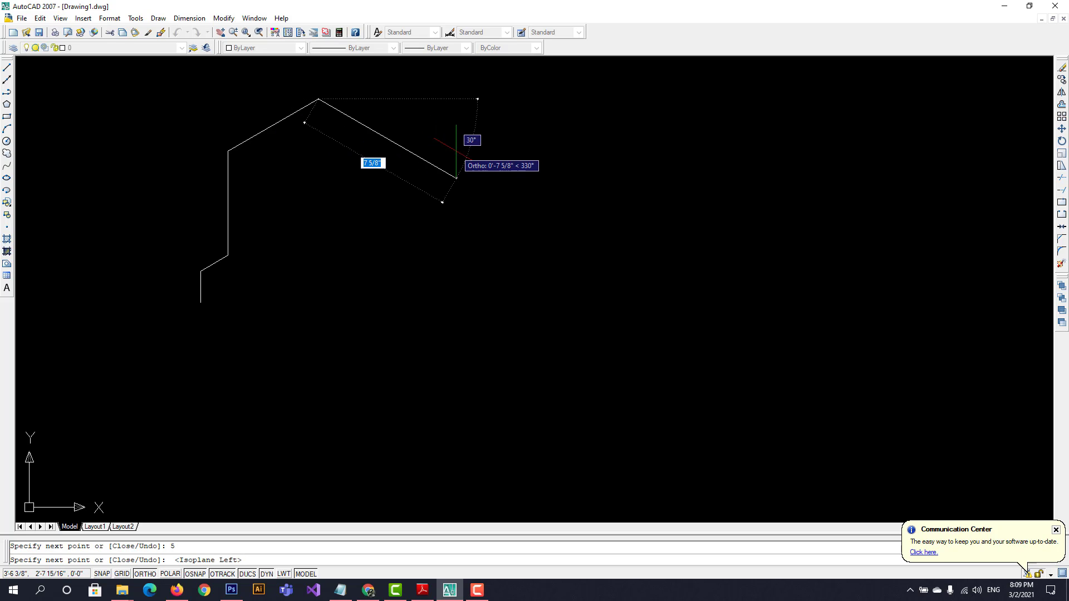
text(5.5)
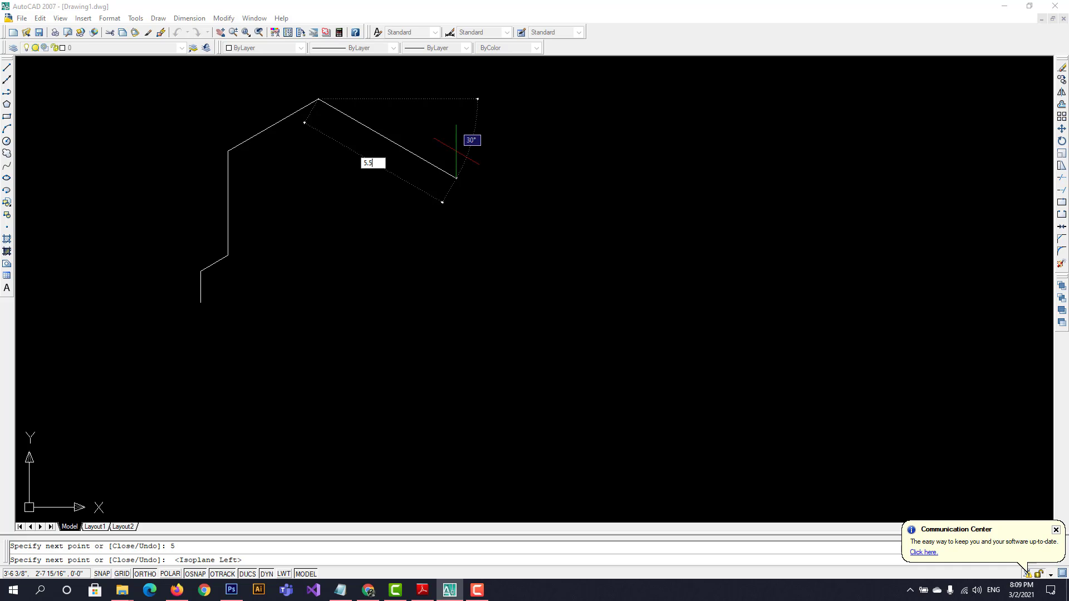
key(Return)
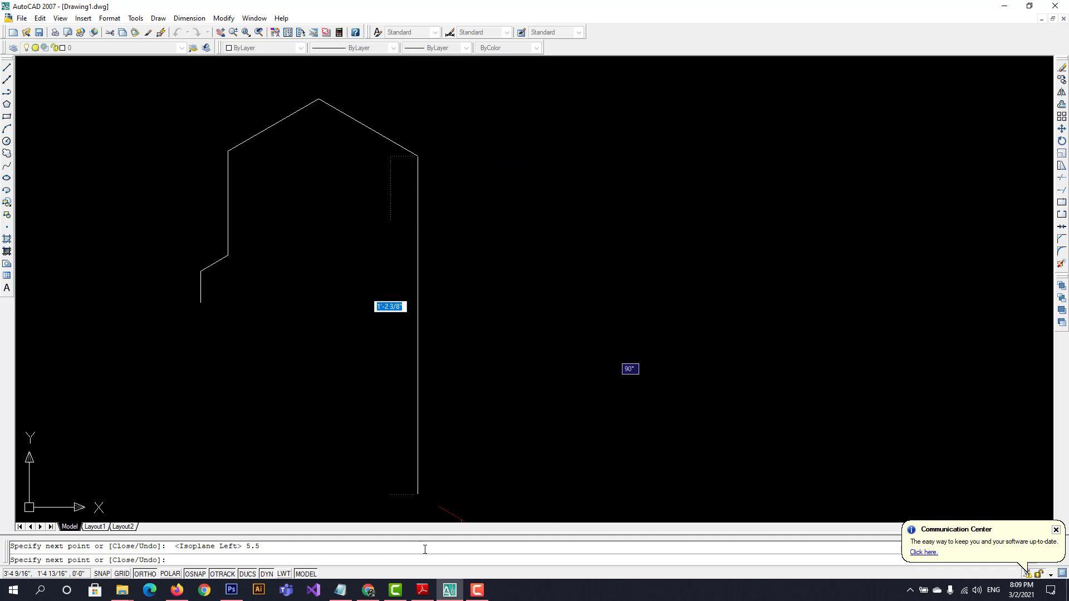
Check the isometric reference in Adobe Reader, return to AutoCAD, and draw a 2.5-unit segment straight down from the 5.5-unit edge's end
click(422, 589)
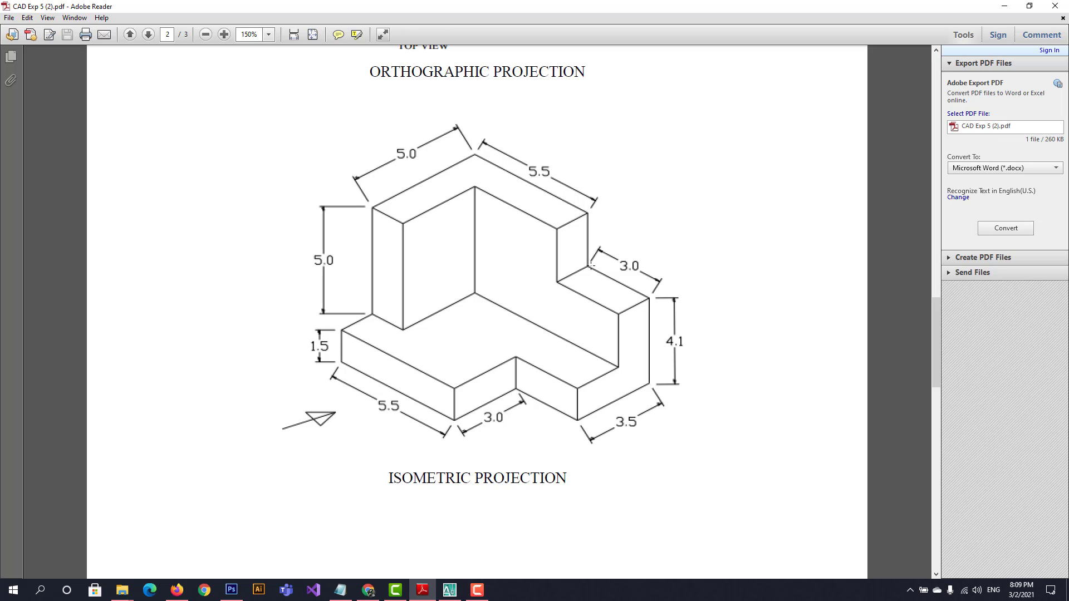
click(450, 590)
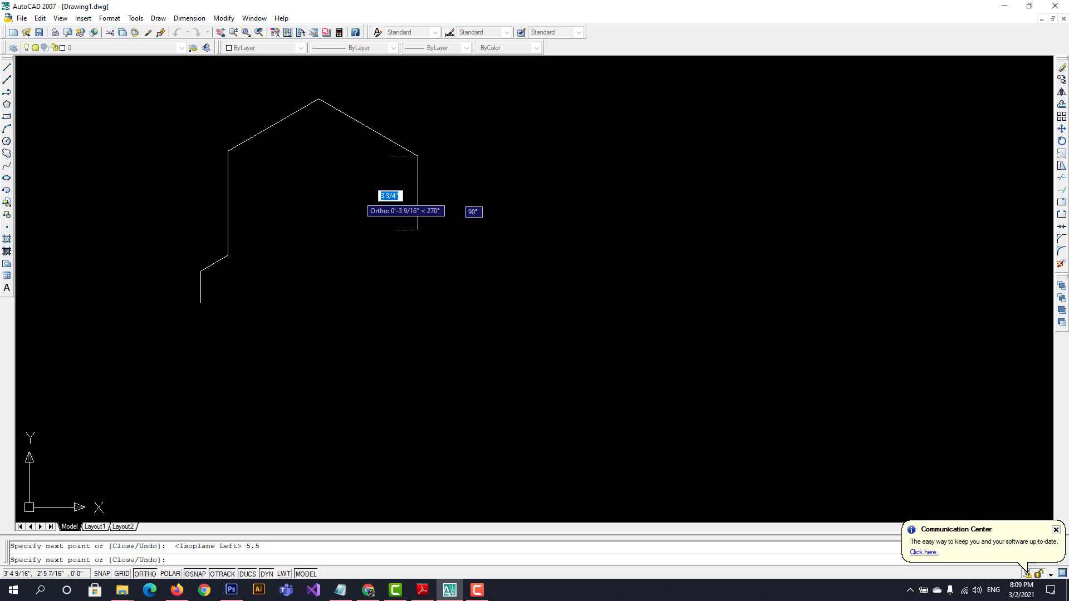
text(2)
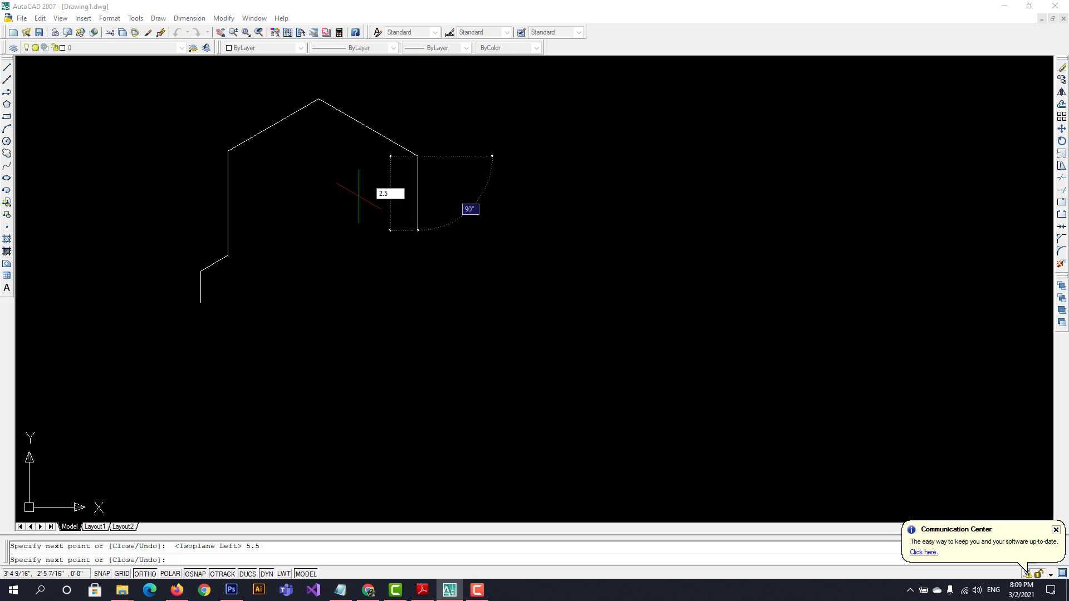
text(.5)
key(Return)
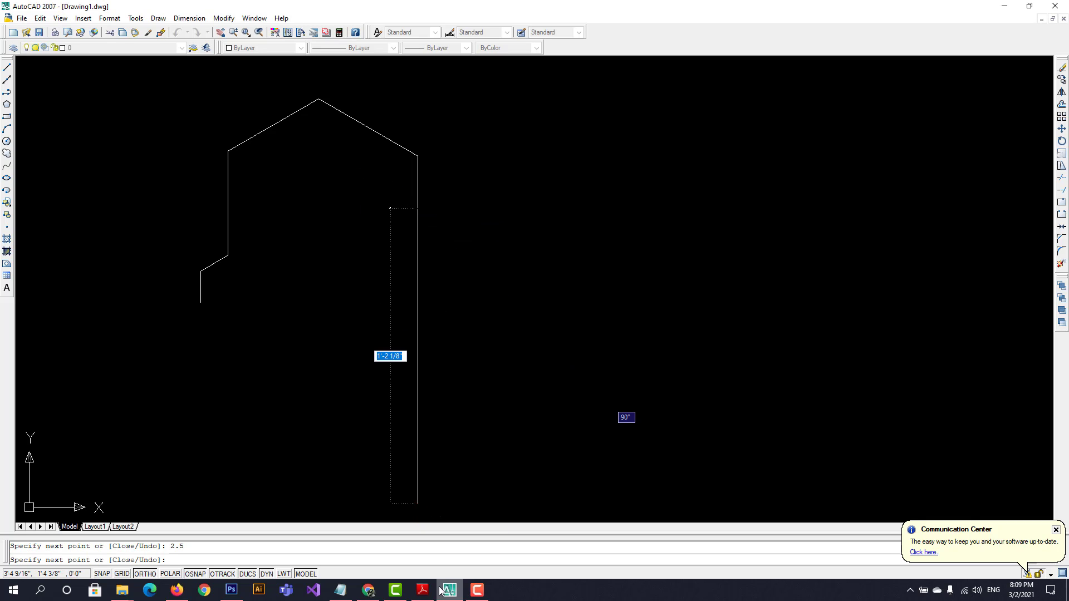
Check the reference PDF's views in Adobe Reader, return to AutoCAD, and draw a 1.5-unit segment at 210° in the top isoplane
click(422, 589)
scroll(620, 266, up, 12)
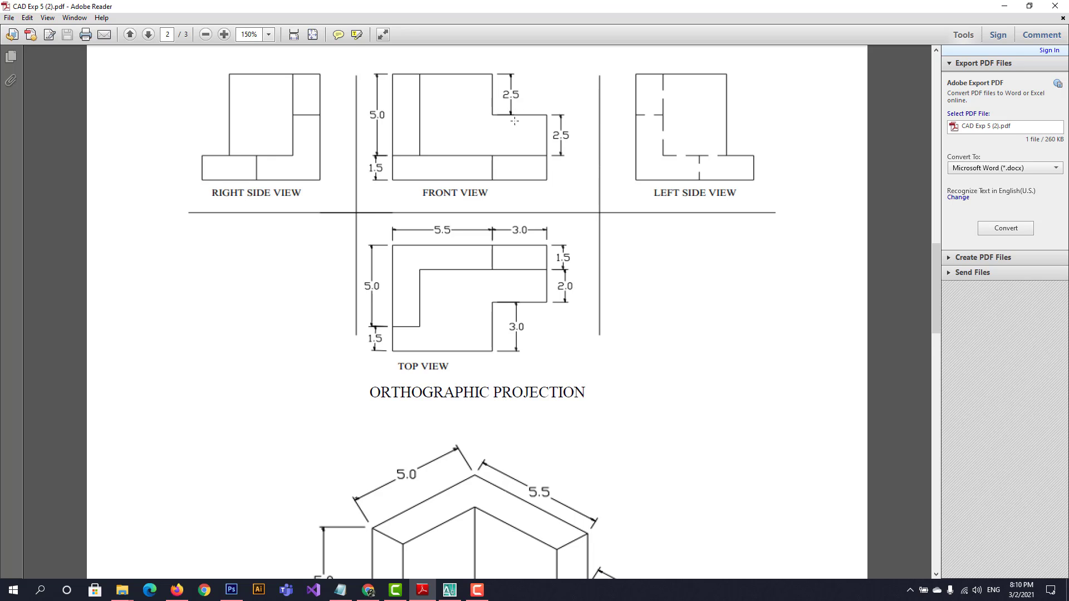
scroll(640, 371, down, 3)
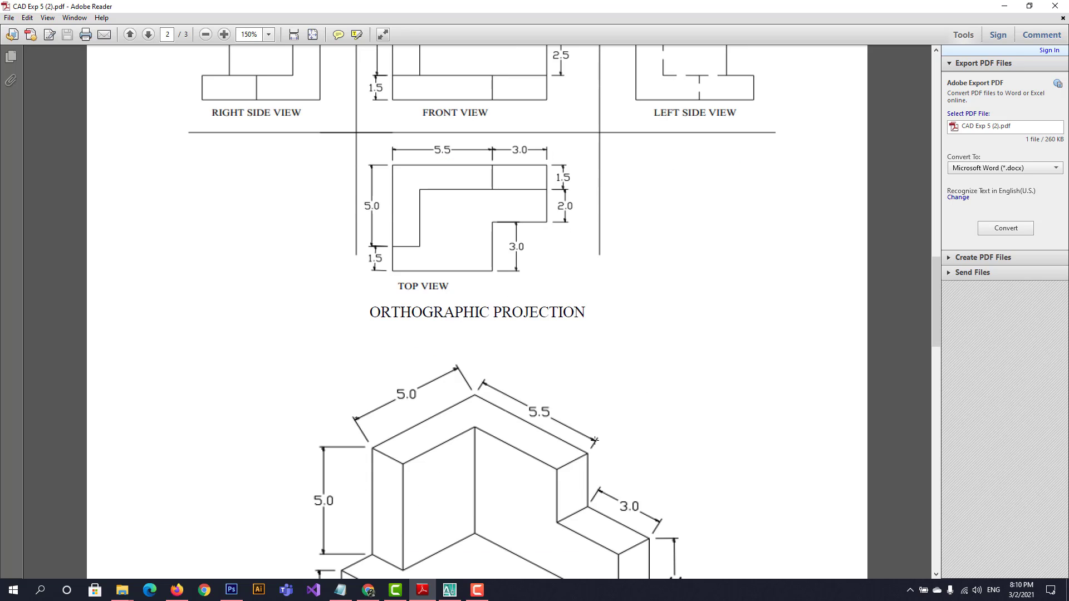
scroll(512, 407, down, 6)
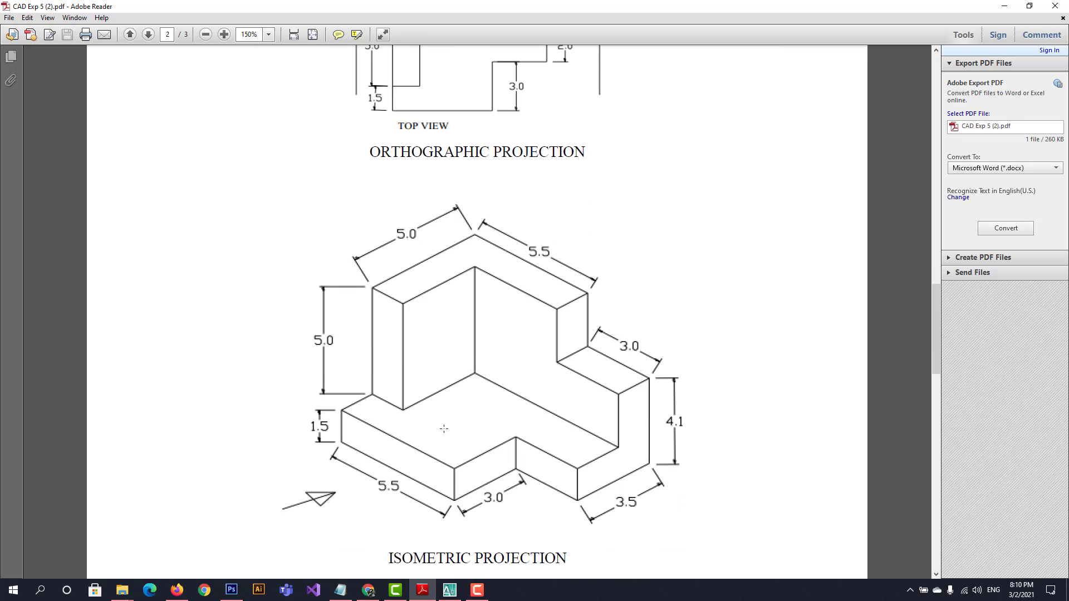
click(450, 590)
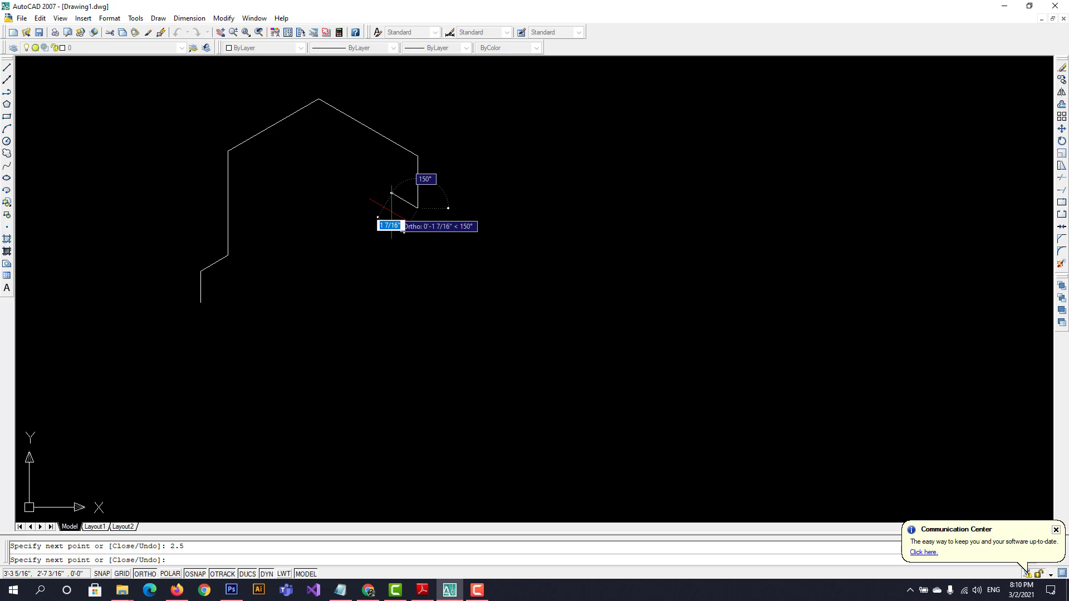
key(F5)
text(1.)
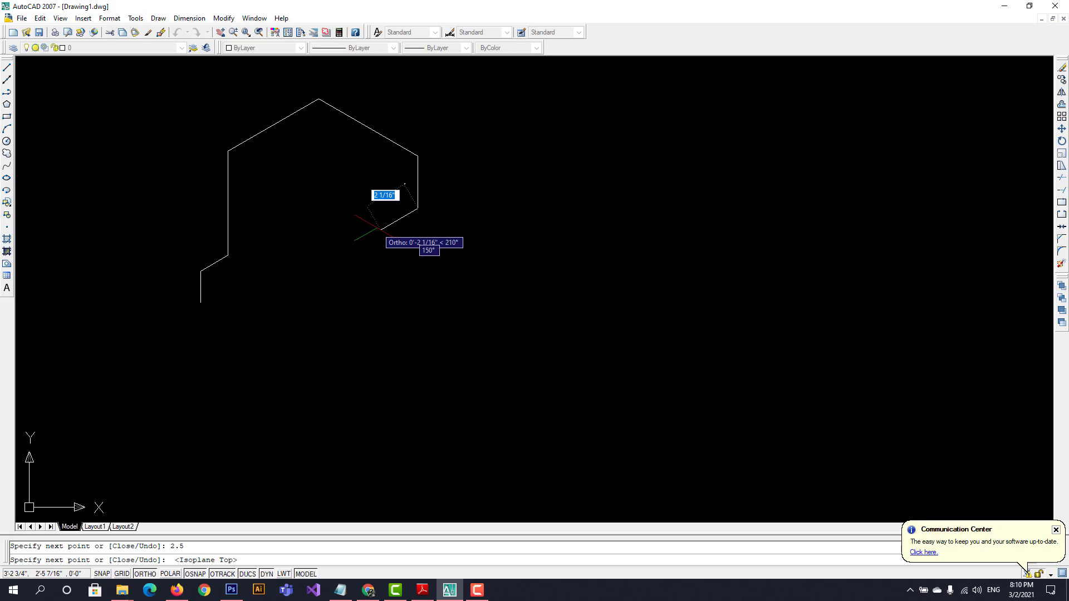
text(5)
key(Return)
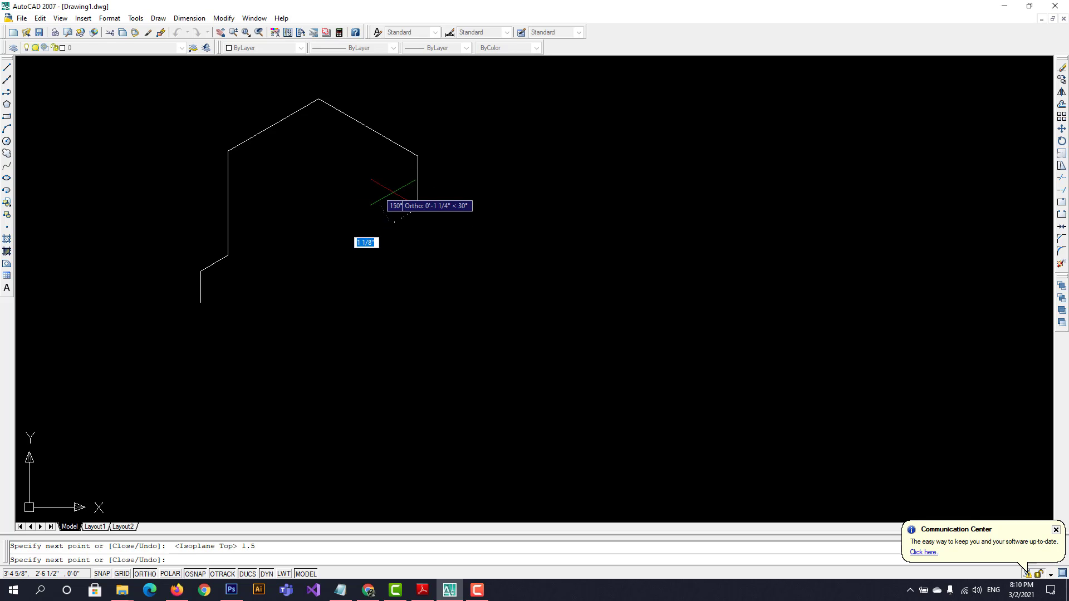
Close the small end face with a 2.5-unit vertical segment upward and a 1.5-unit segment at 30° back to the outer corner
key(F5)
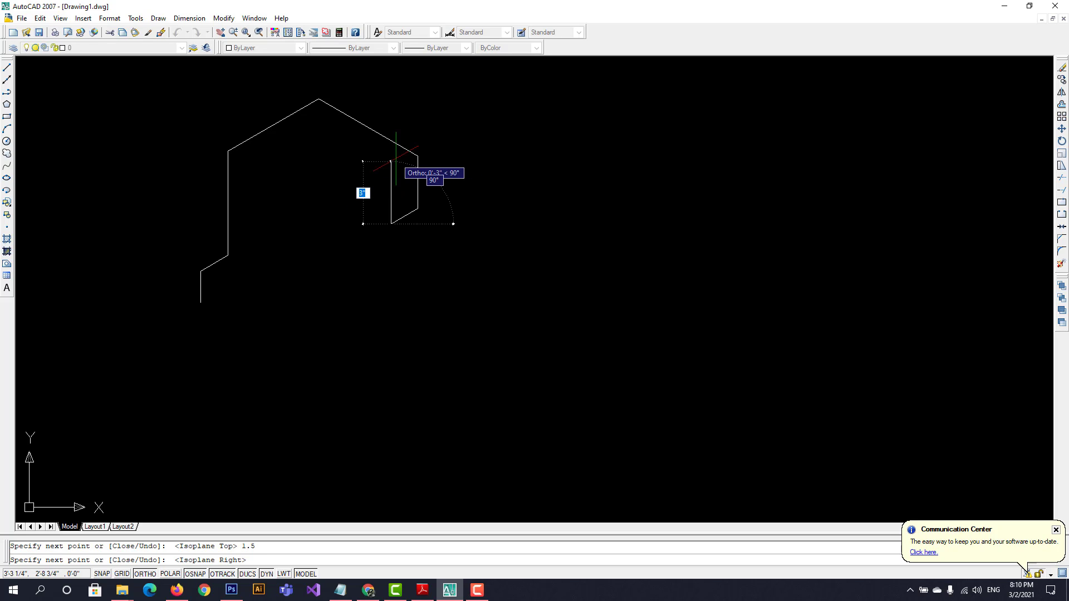
text(2.5)
key(Return)
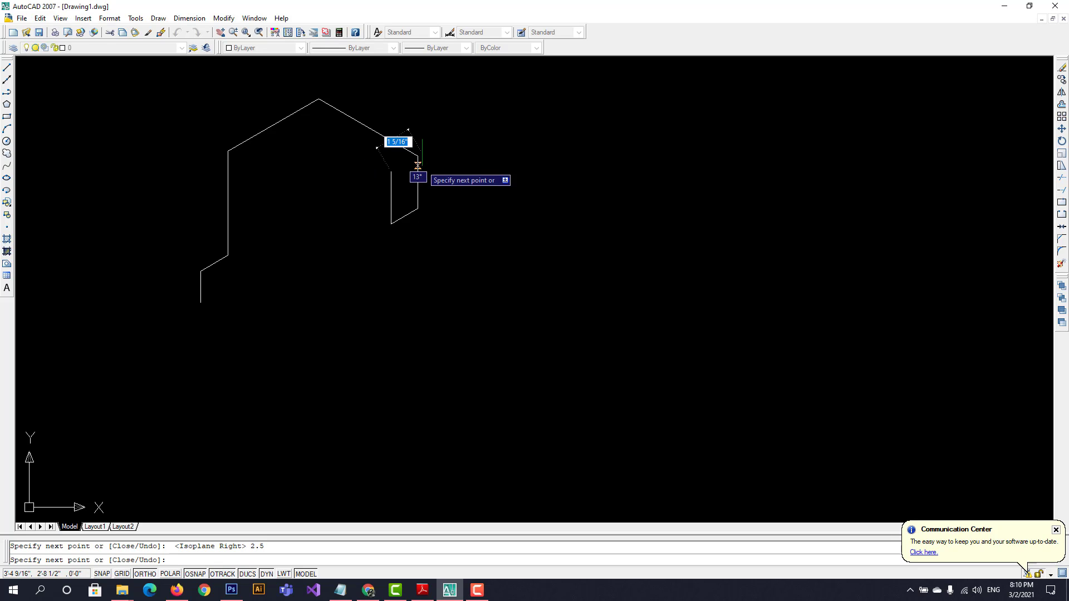
text(11.)
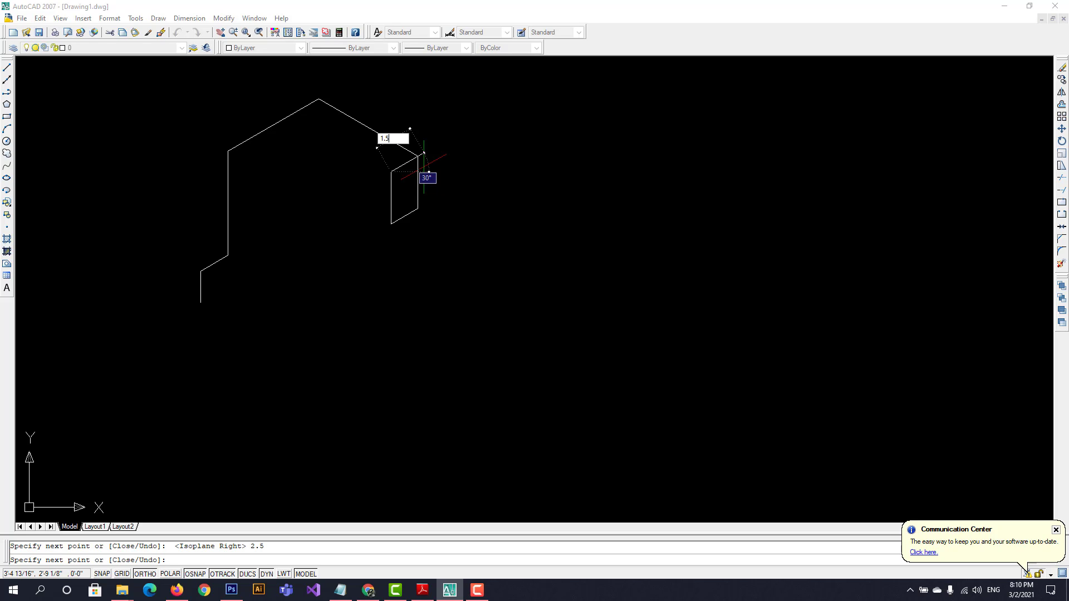
key(Escape)
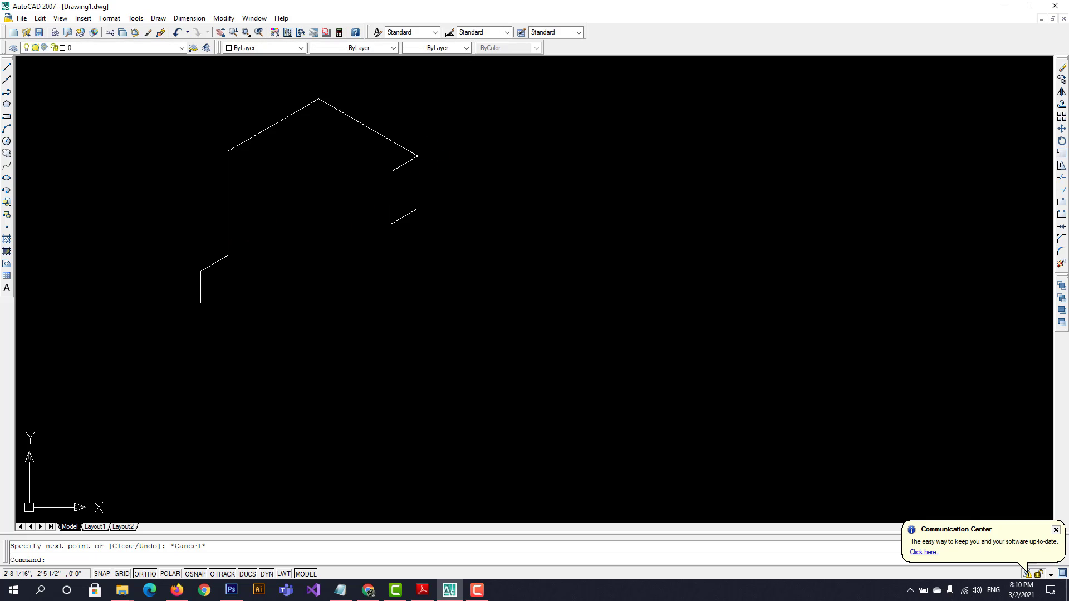
Start a new line at the upper end of the 5-unit vertical edge and draw 1.5 units at 330° in the left isoplane
click(7, 67)
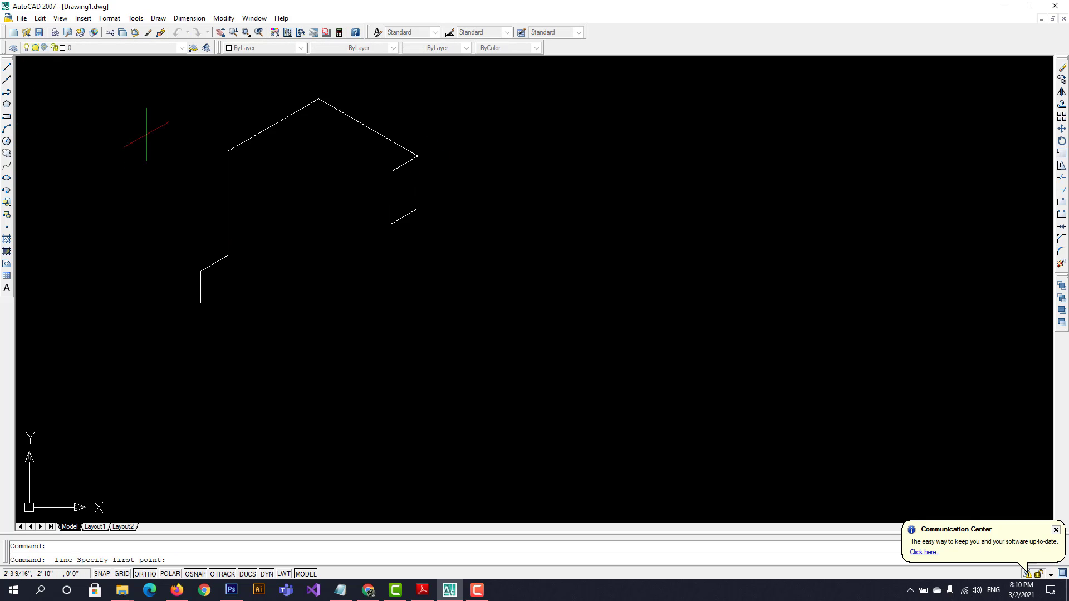
click(228, 151)
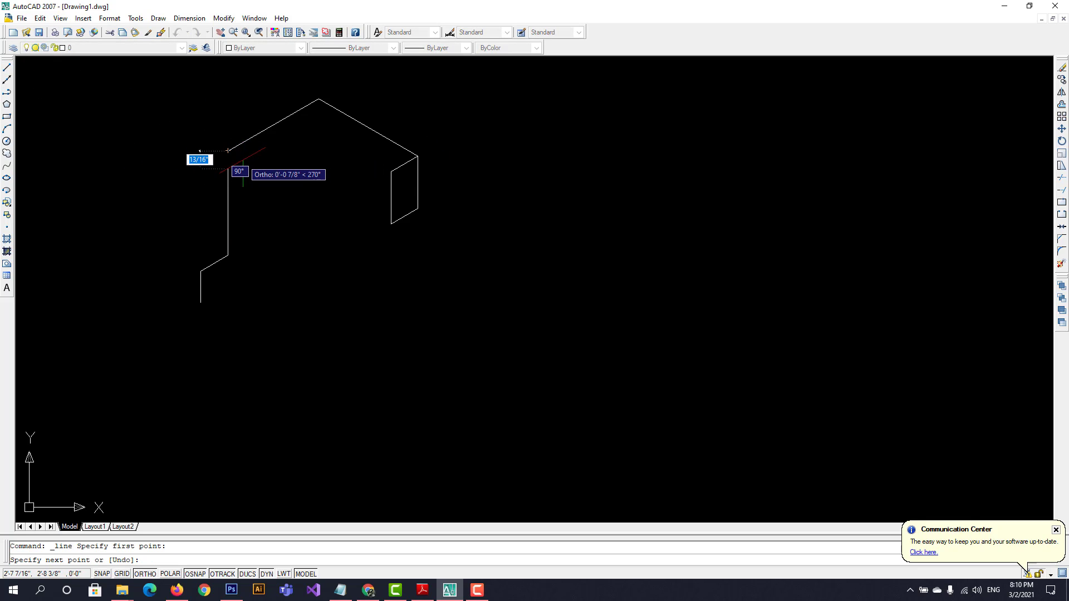
key(F5)
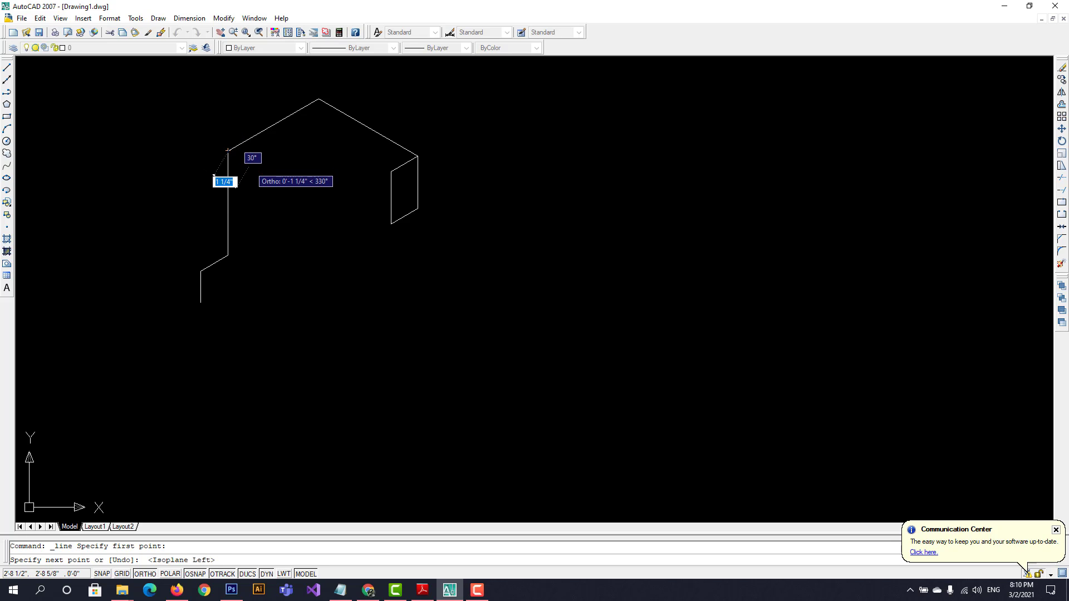
text(1)
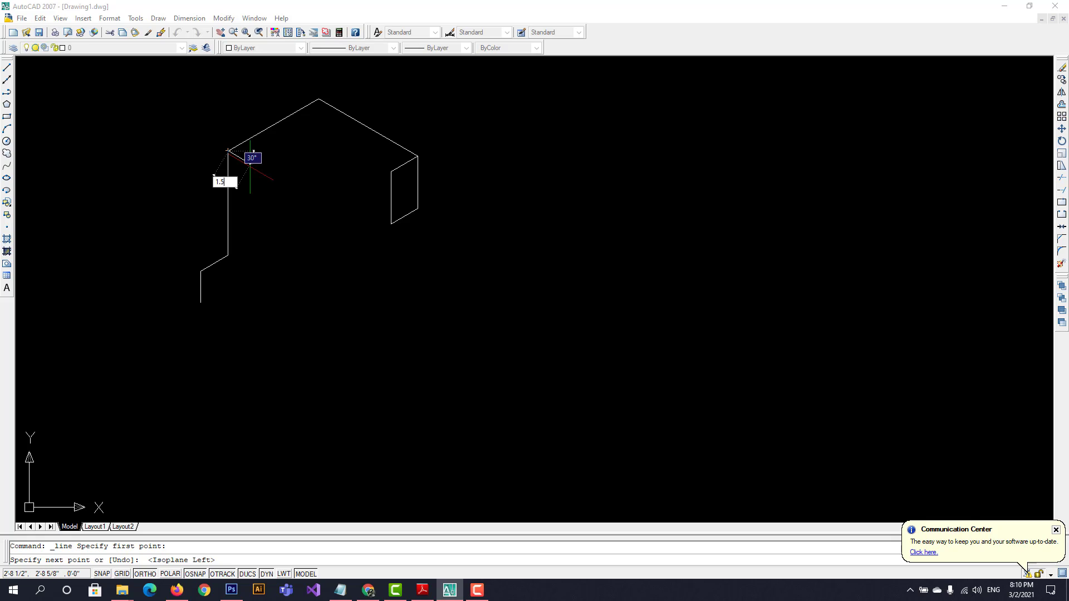
text(.5)
key(Return)
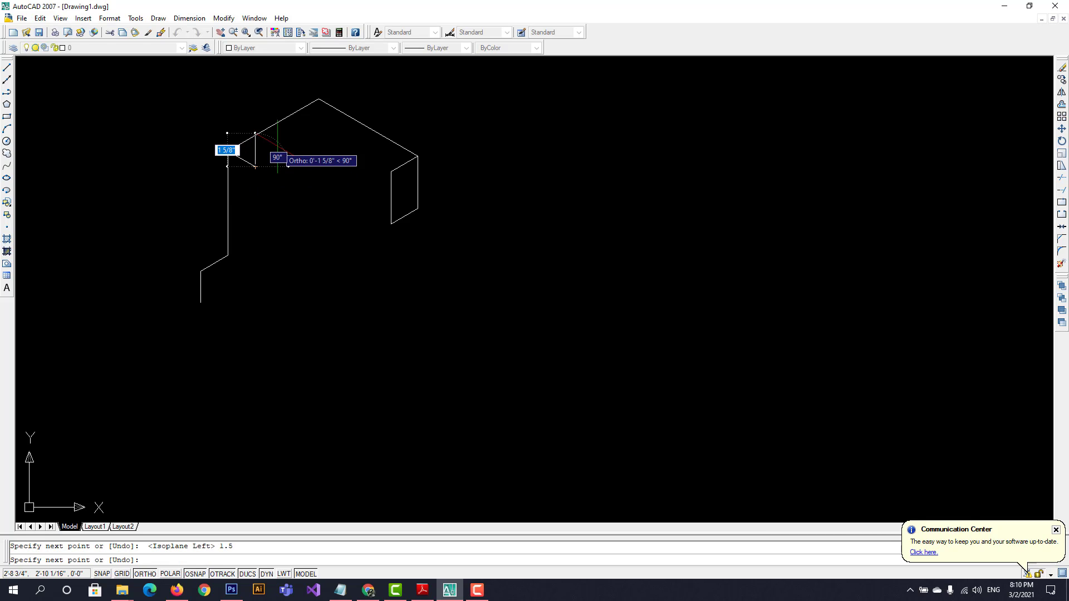
Check the isometric reference in Adobe Reader, return to AutoCAD, and draw the inner top edge 3.5 units at 30° in the right isoplane
key(F5)
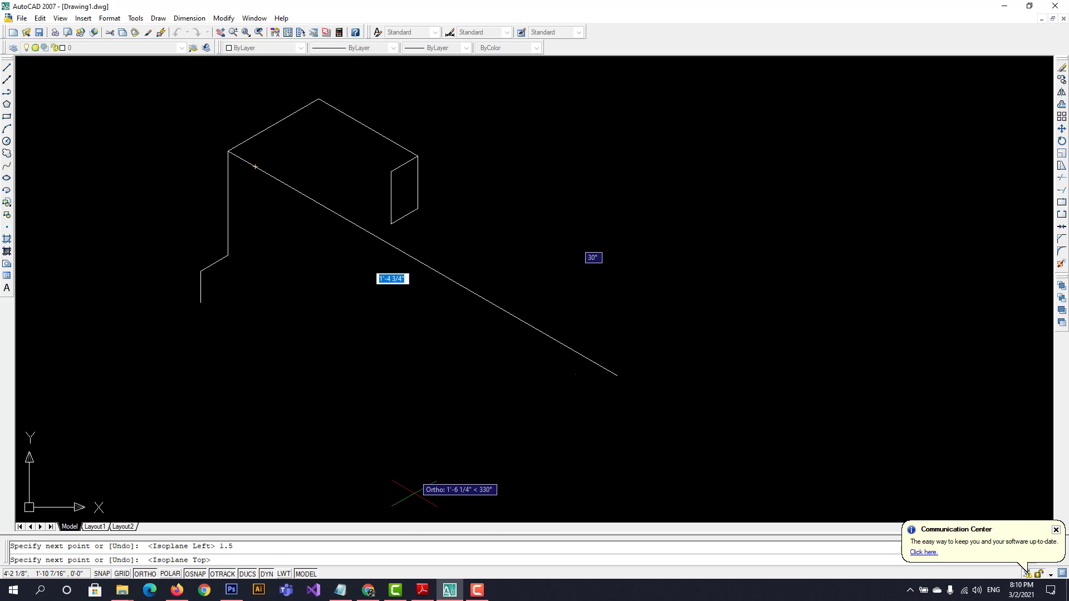
mouse_move(432, 598)
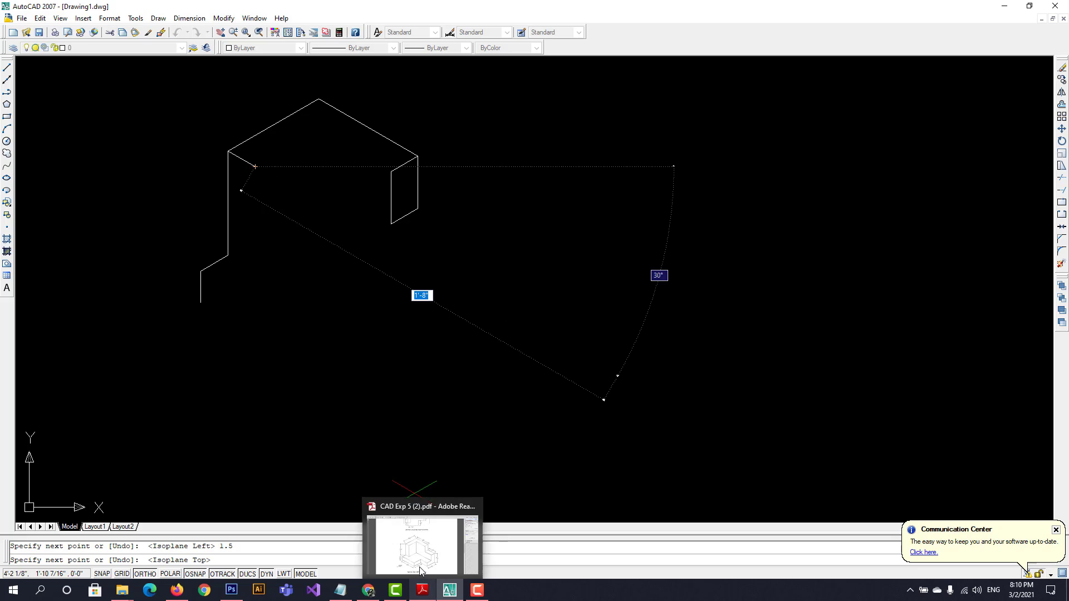
click(432, 596)
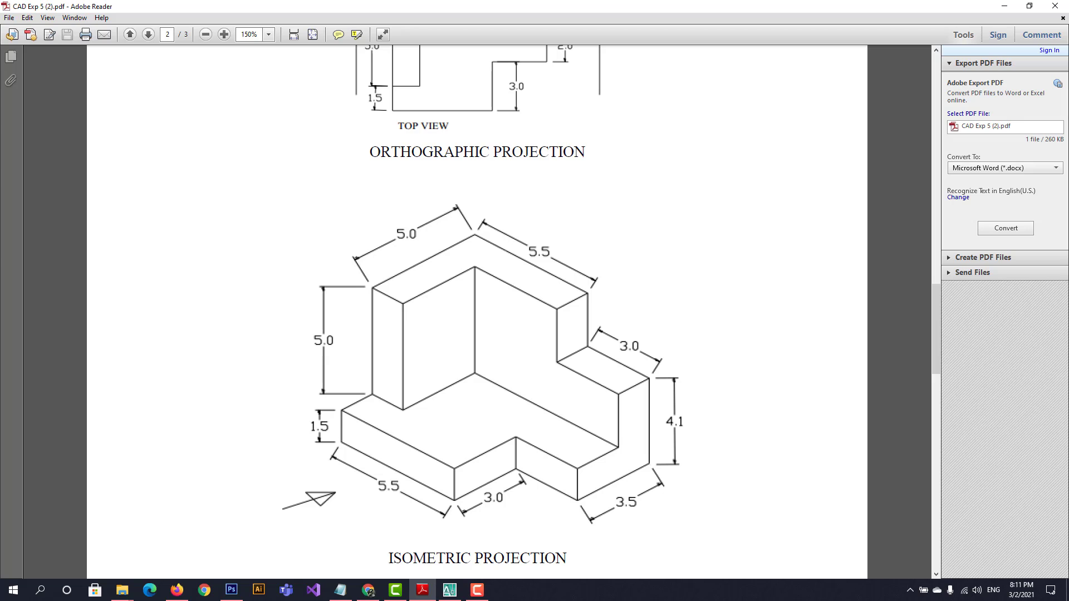
click(449, 589)
key(F5)
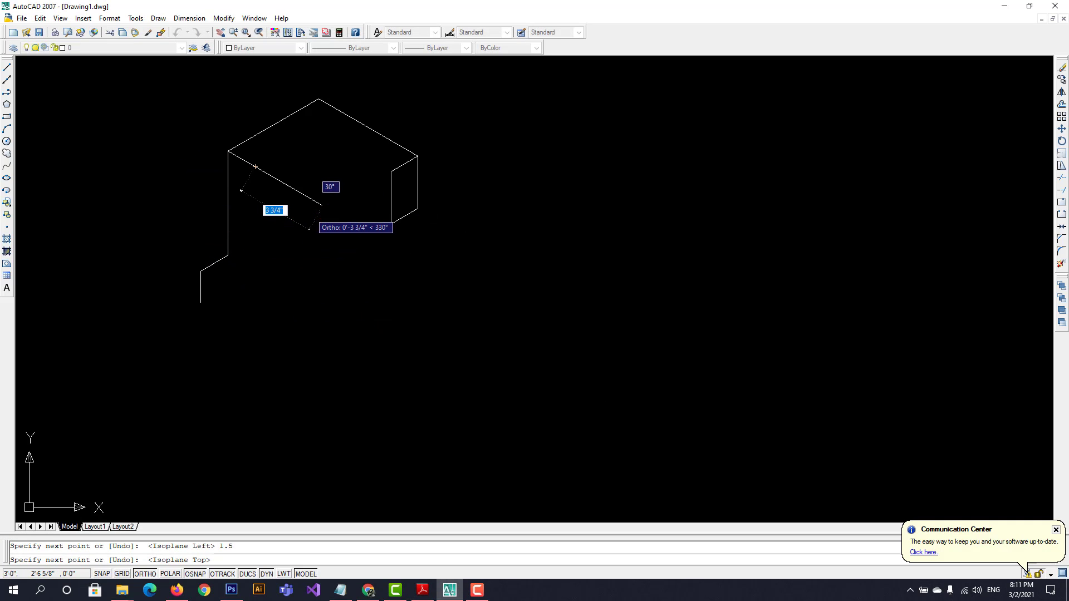
key(F5)
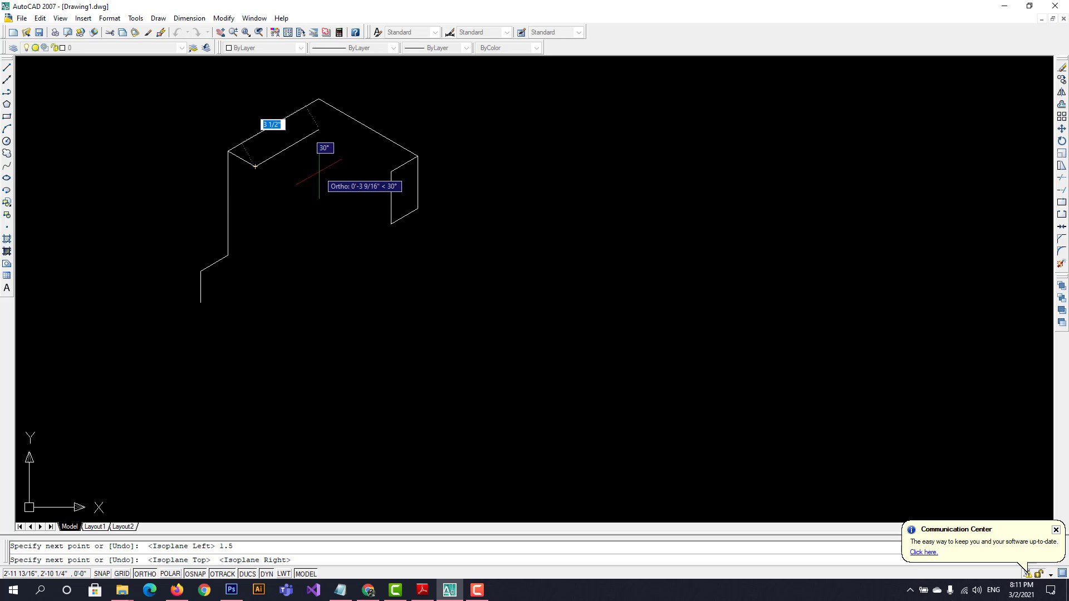
text(3.5)
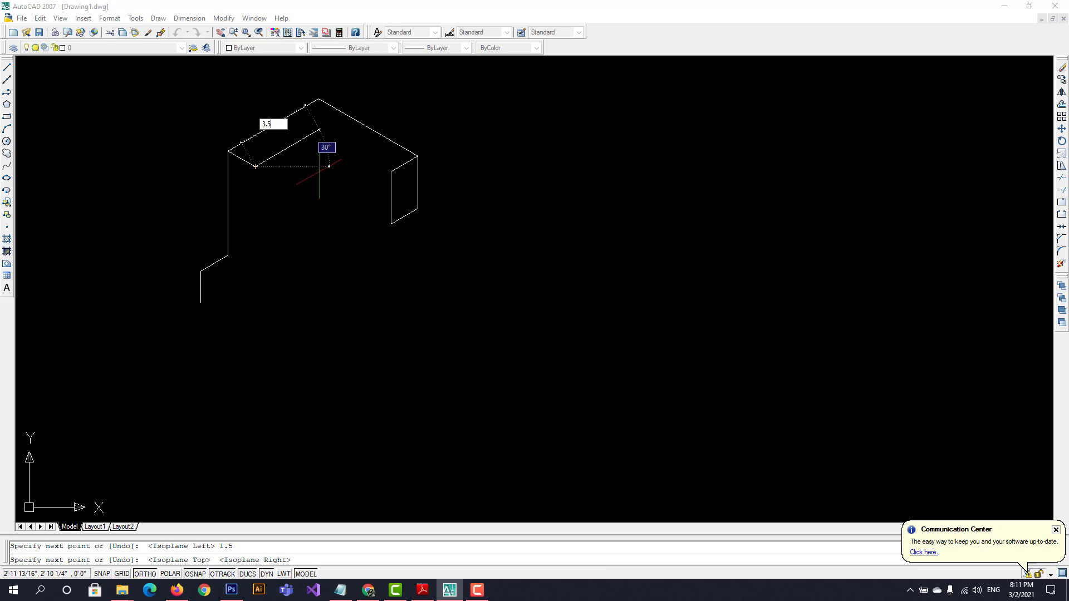
key(Return)
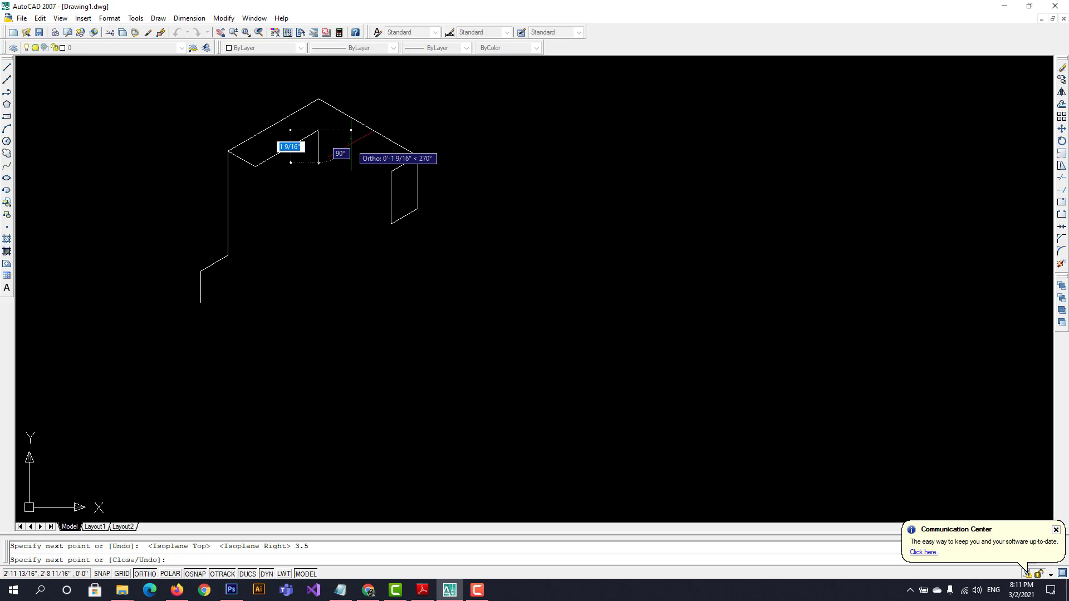
Check the isometric reference in Adobe Reader, return to AutoCAD, and finish the inner top edge with 4 units at 330° in the top isoplane
key(F5)
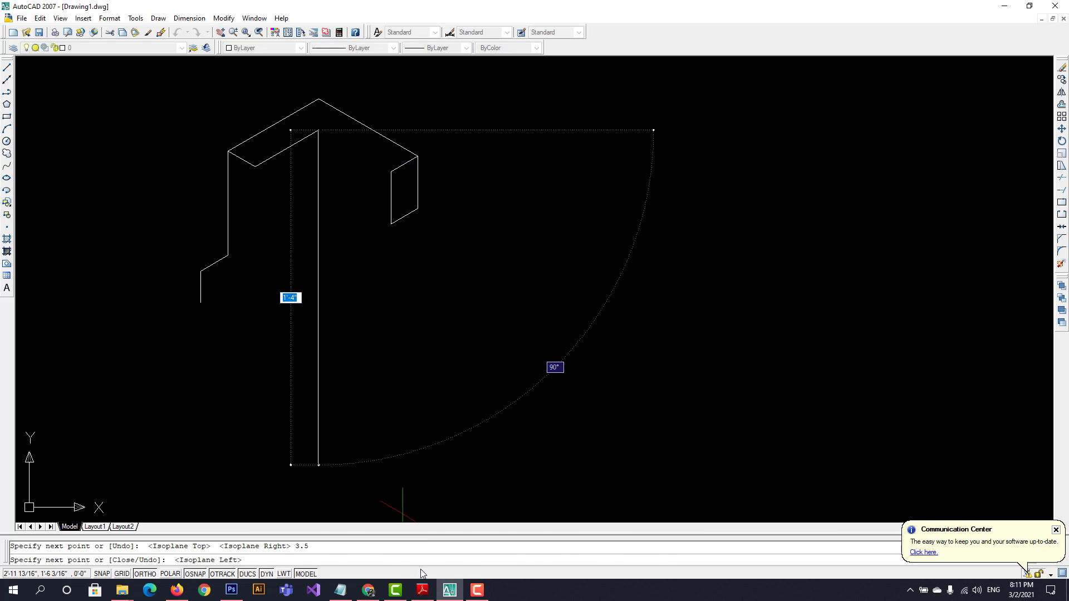
click(422, 590)
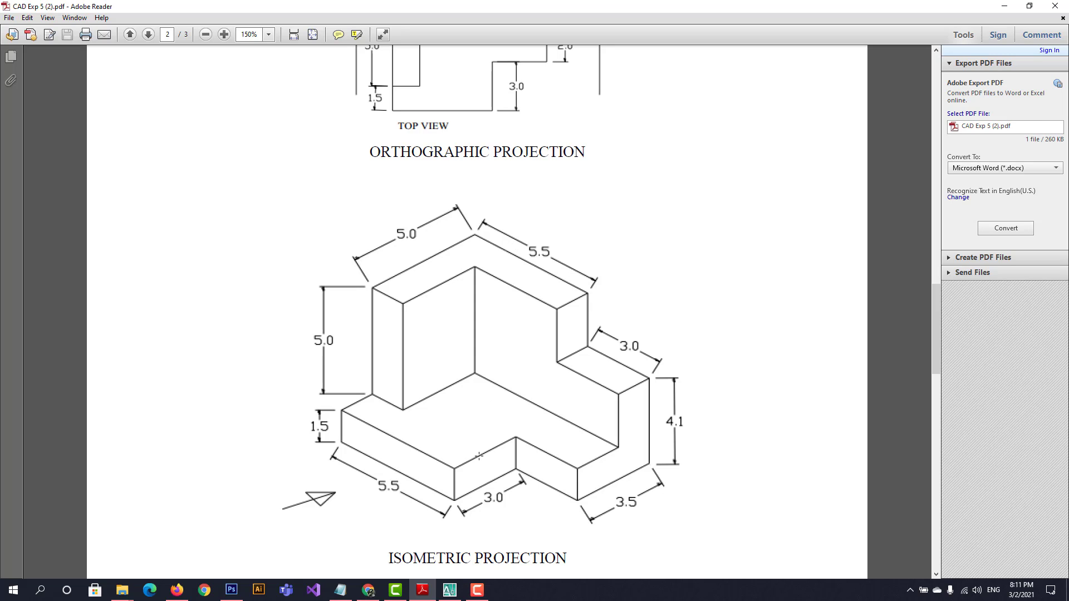
click(450, 590)
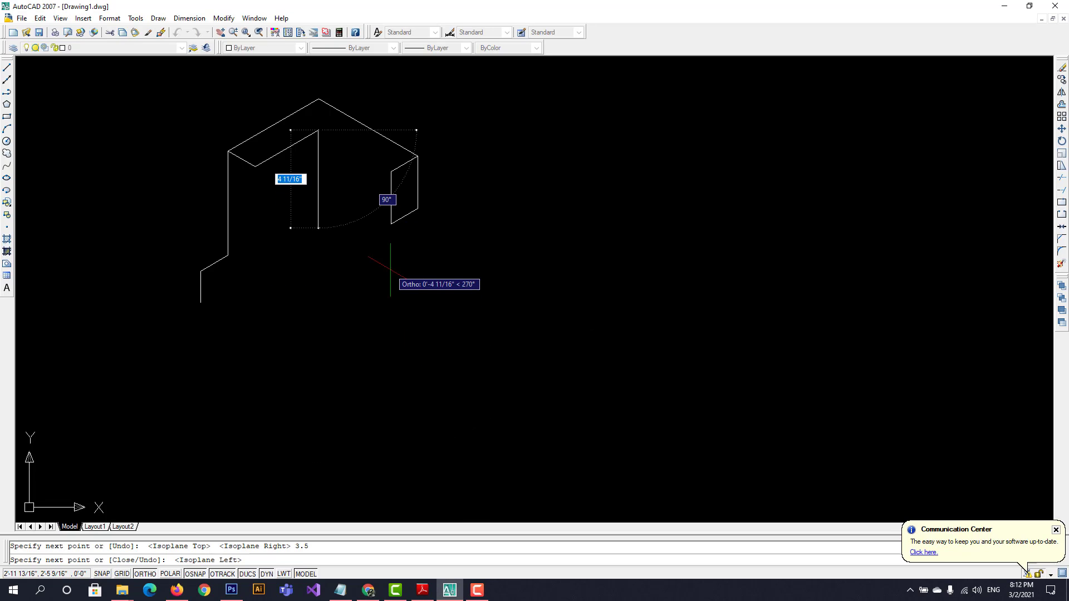
key(F5)
text(4)
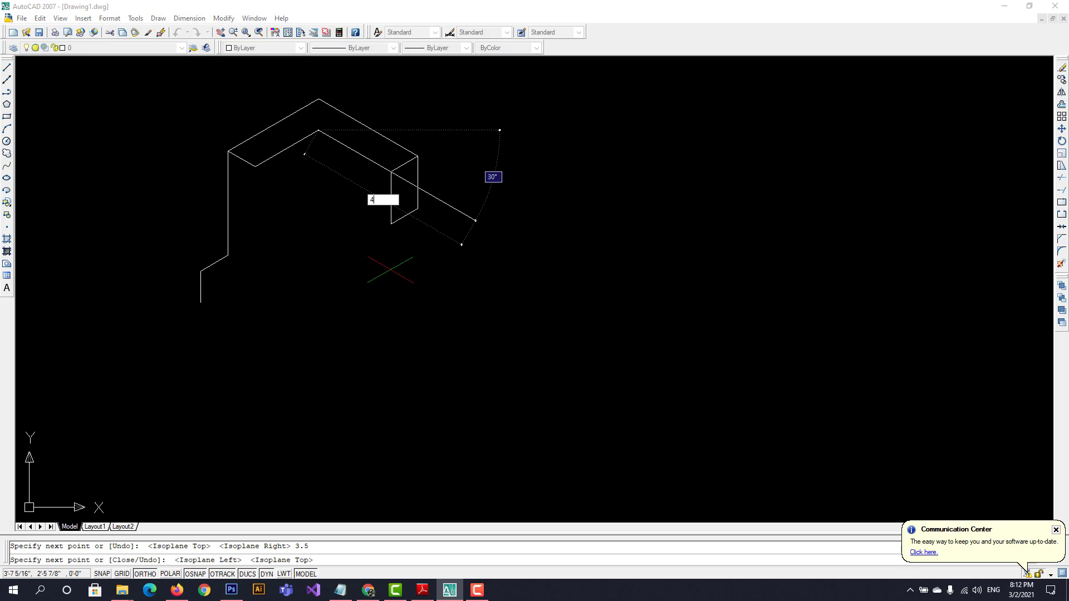
key(Return)
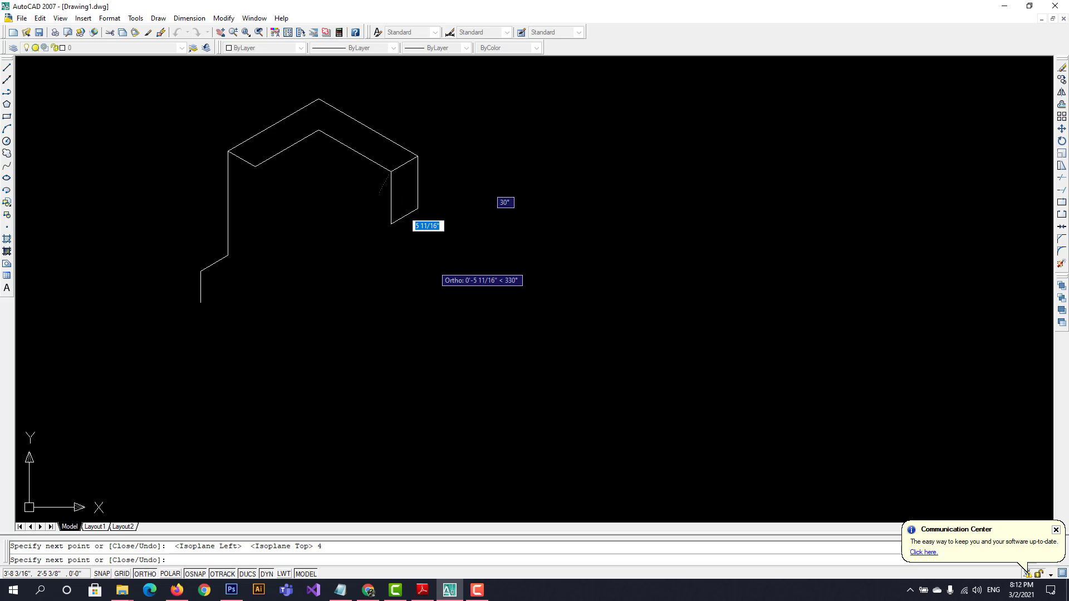
scroll(392, 220, up, 8)
scroll(410, 178, down, 6)
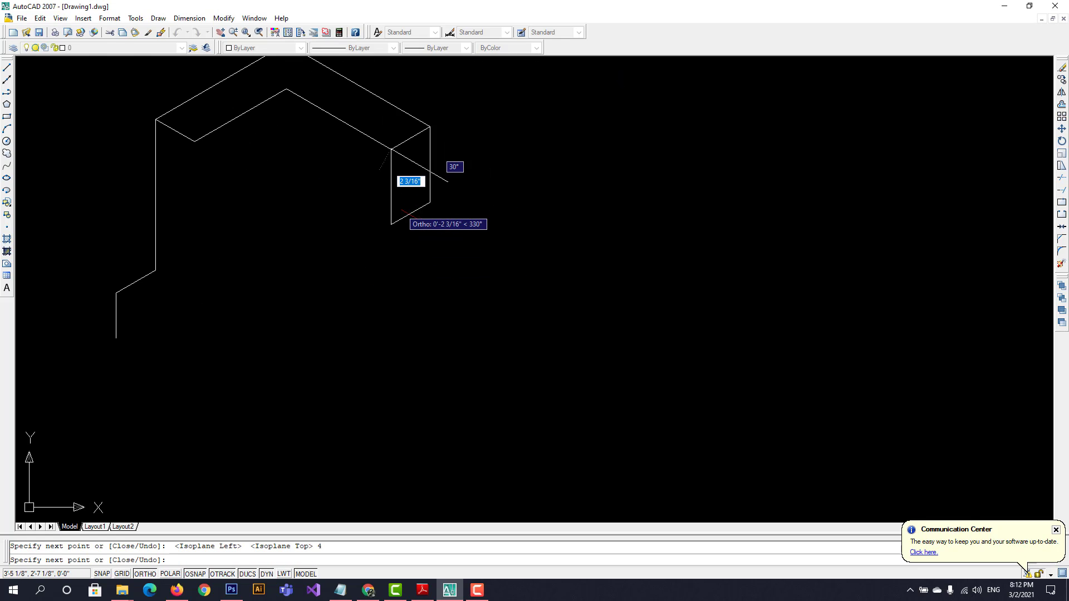
key(Return)
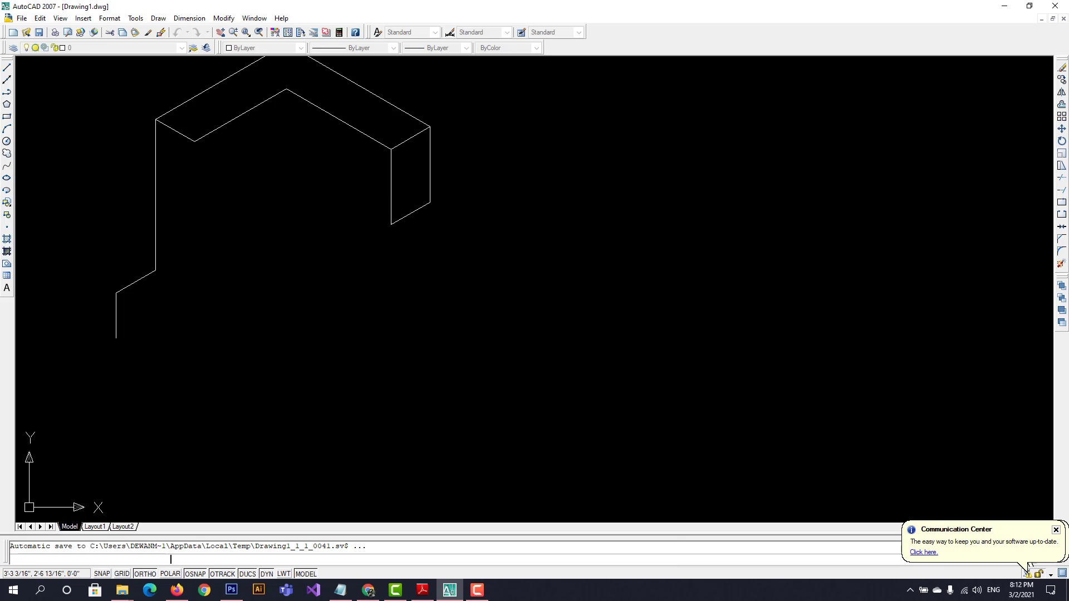
From the free inner top corner, draw 5 units vertically down in the right isoplane and 1.5 units at 150° in the left isoplane
click(8, 69)
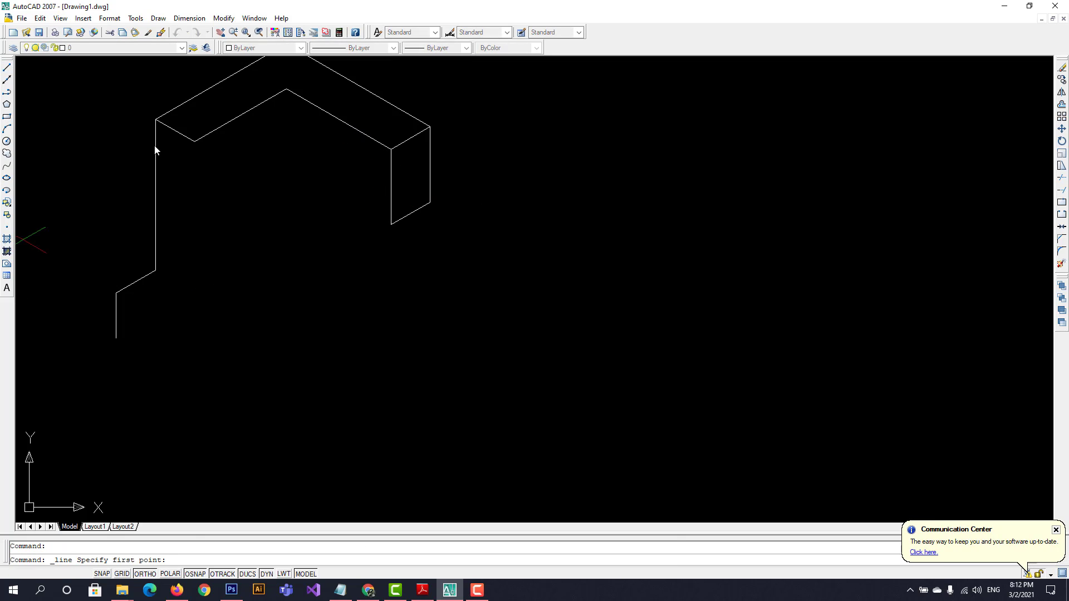
click(194, 142)
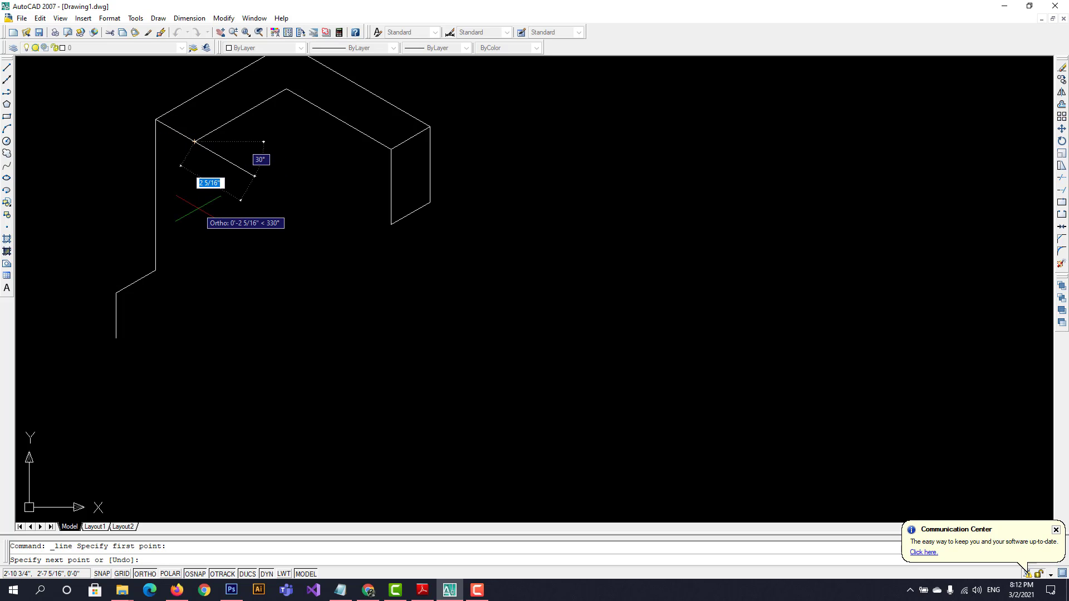
key(F5)
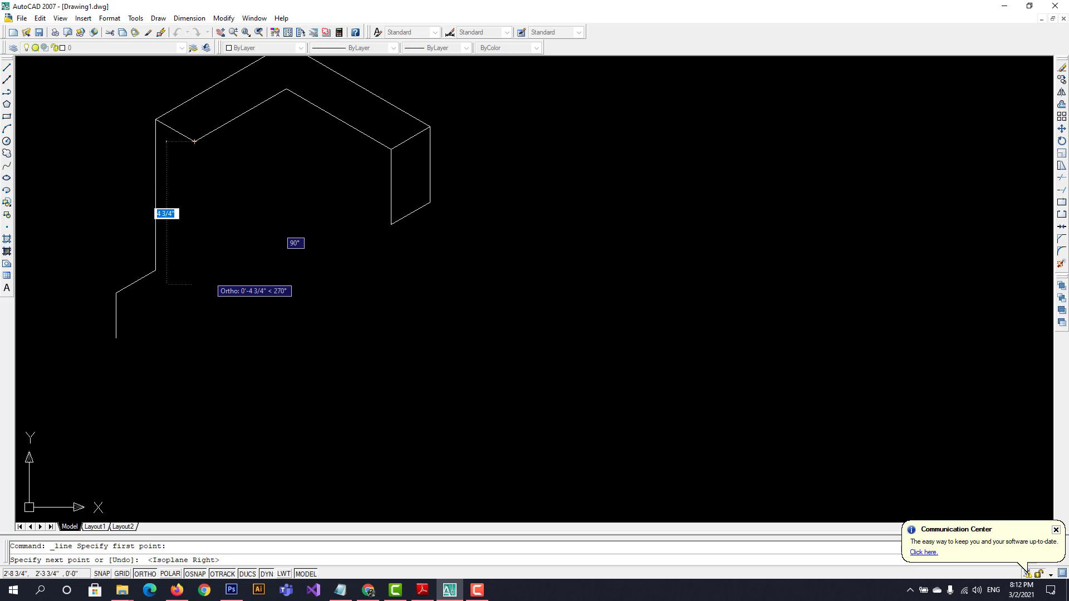
text(5)
key(Return)
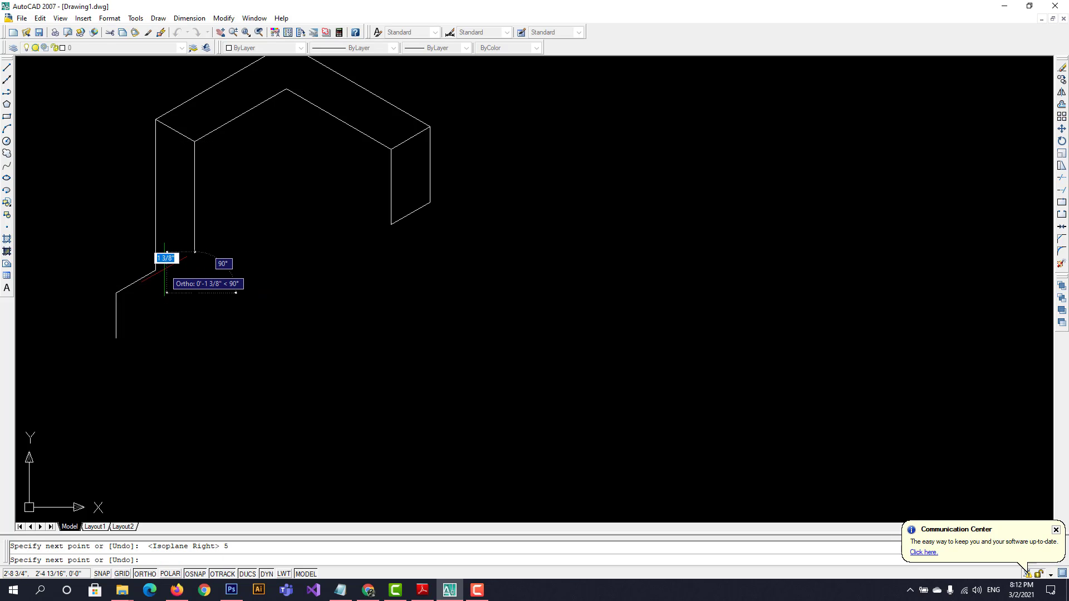
key(F5)
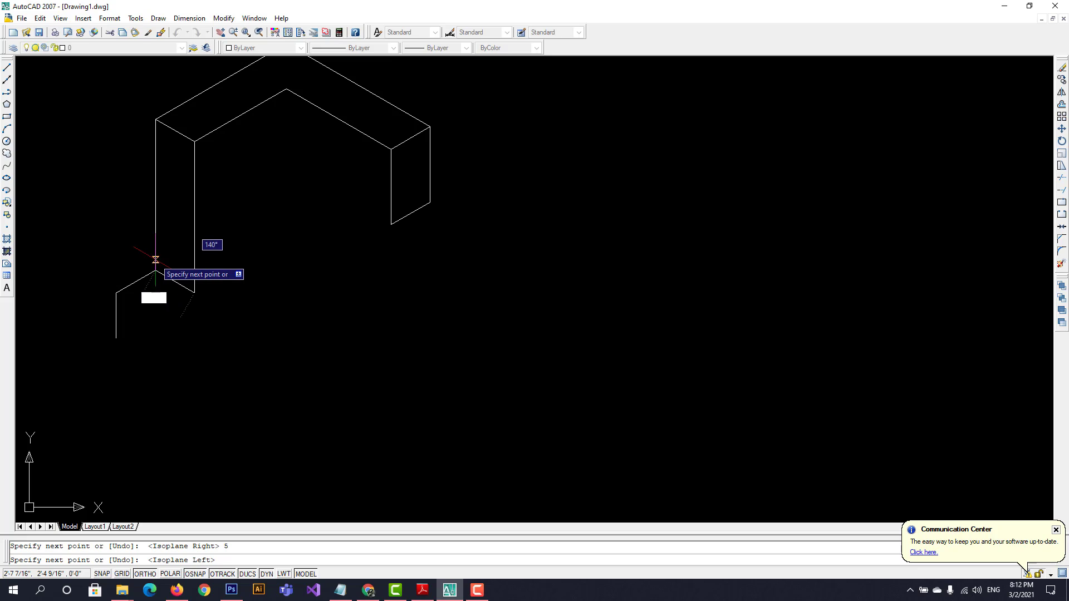
text(1.5)
key(Return)
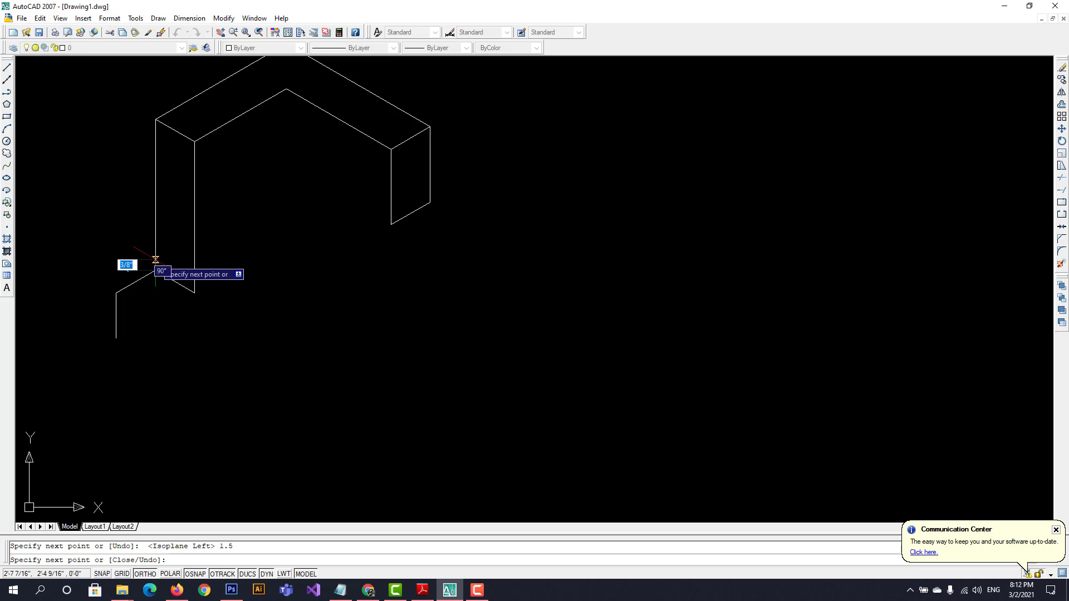
key(Escape)
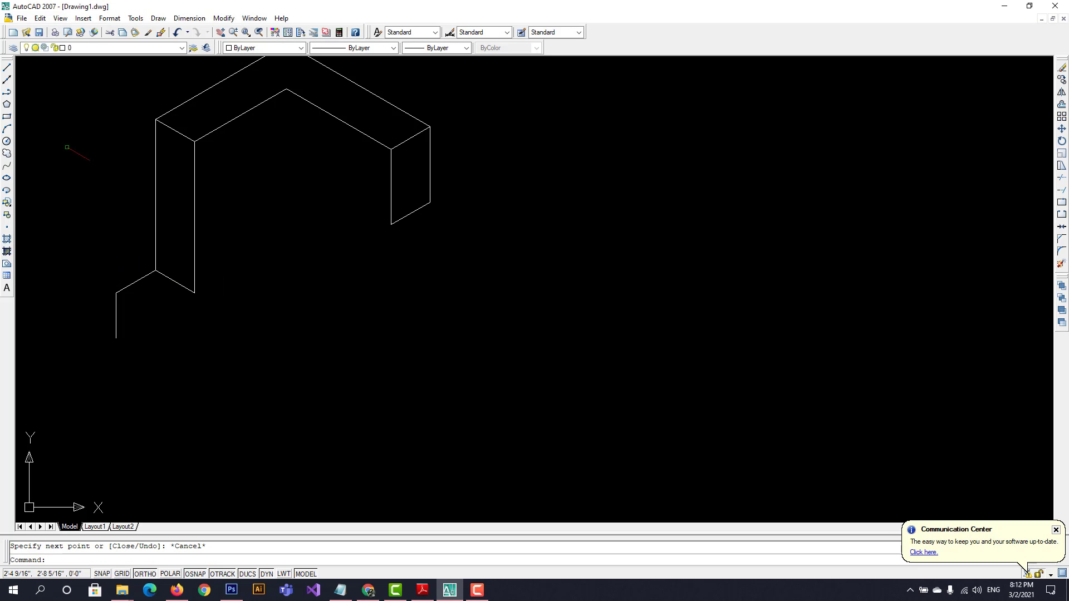
From the lower end of the new vertical edge, draw 3.5 units at 30° in the top isoplane and 5 units upward in the right isoplane
click(7, 67)
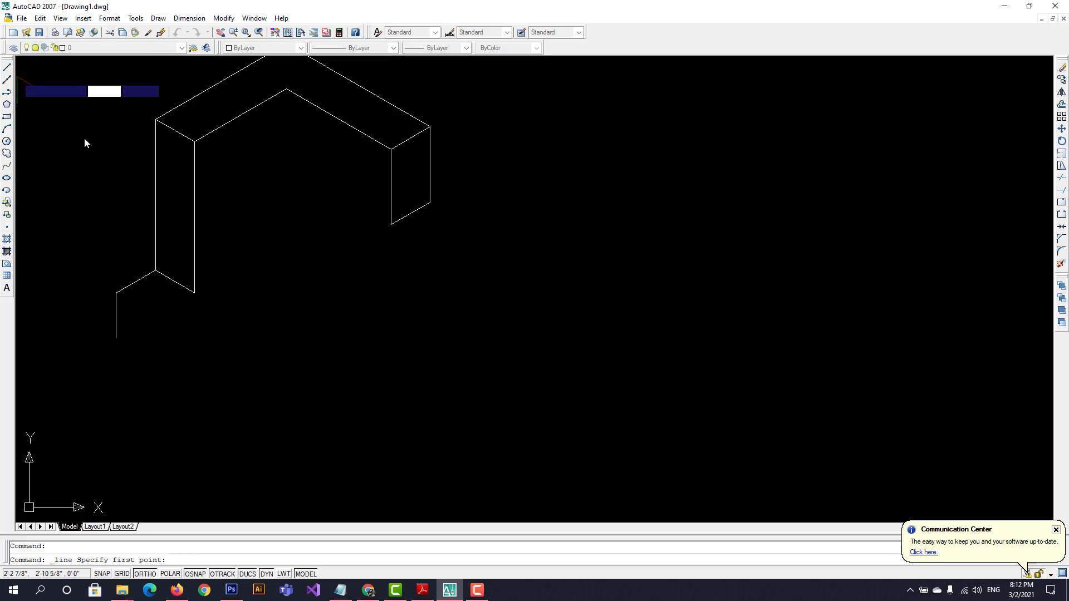
click(194, 292)
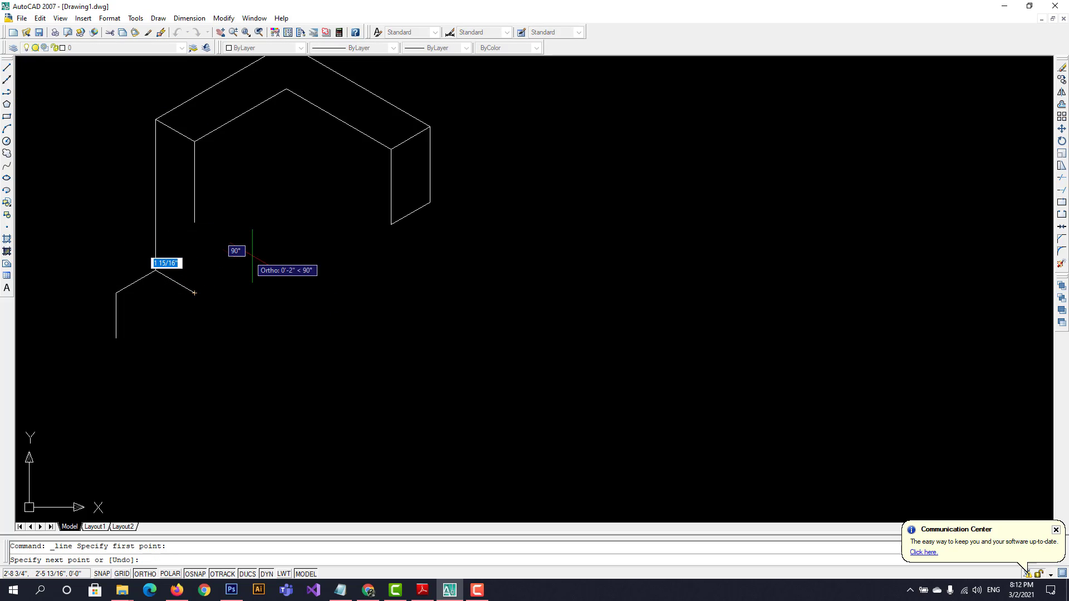
key(F5)
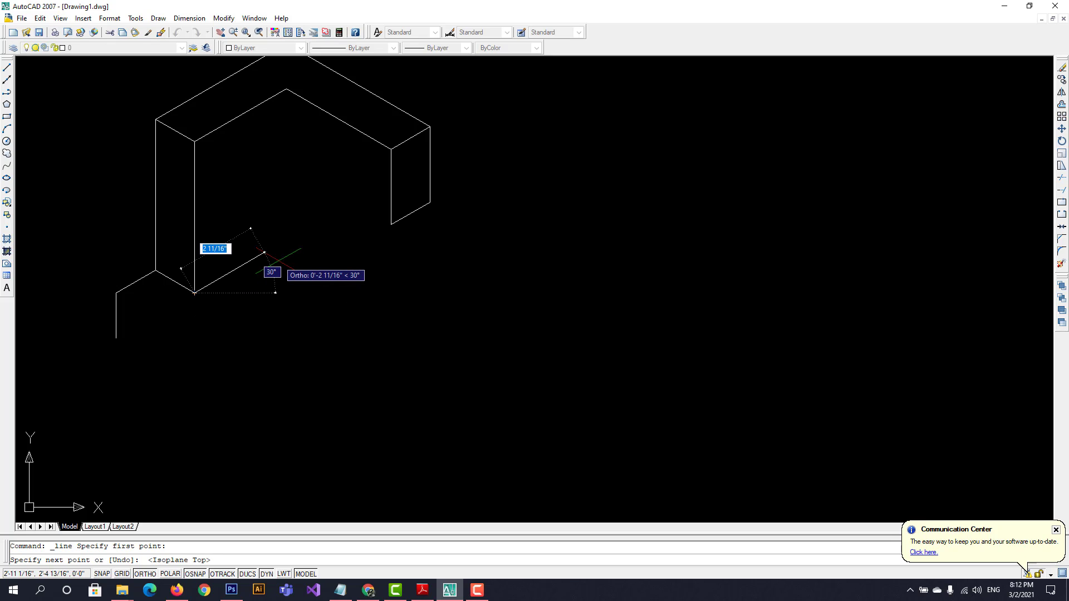
text(3.)
key(Return)
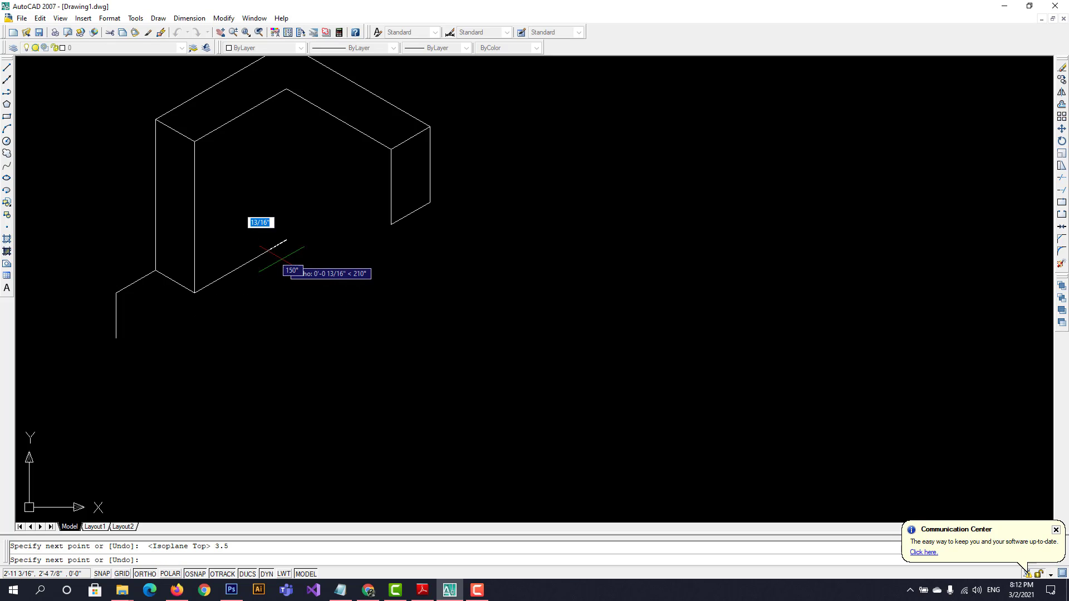
key(F5)
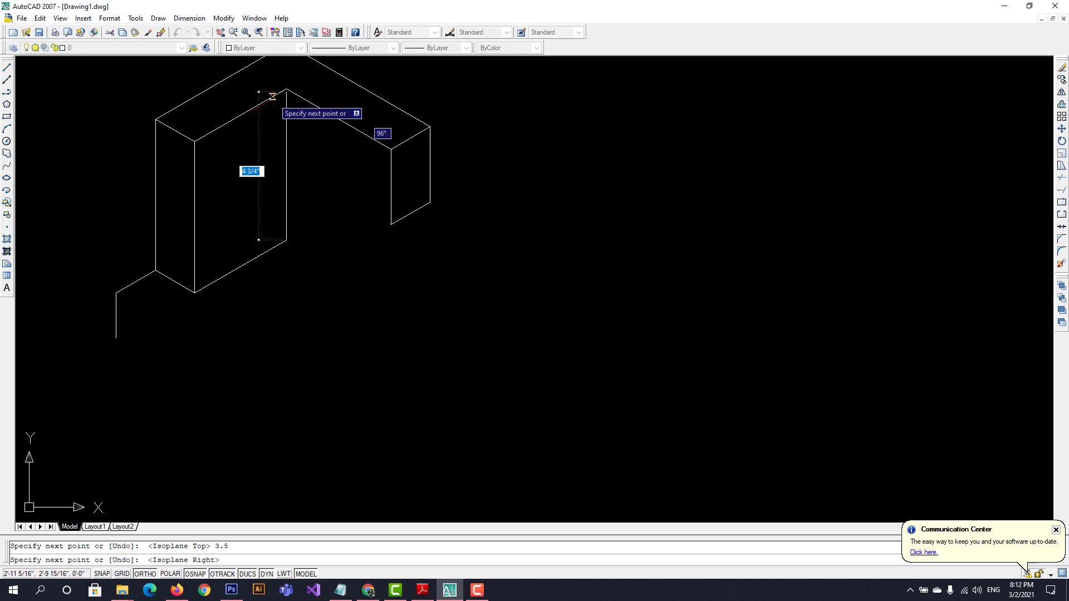
text(5)
key(Return)
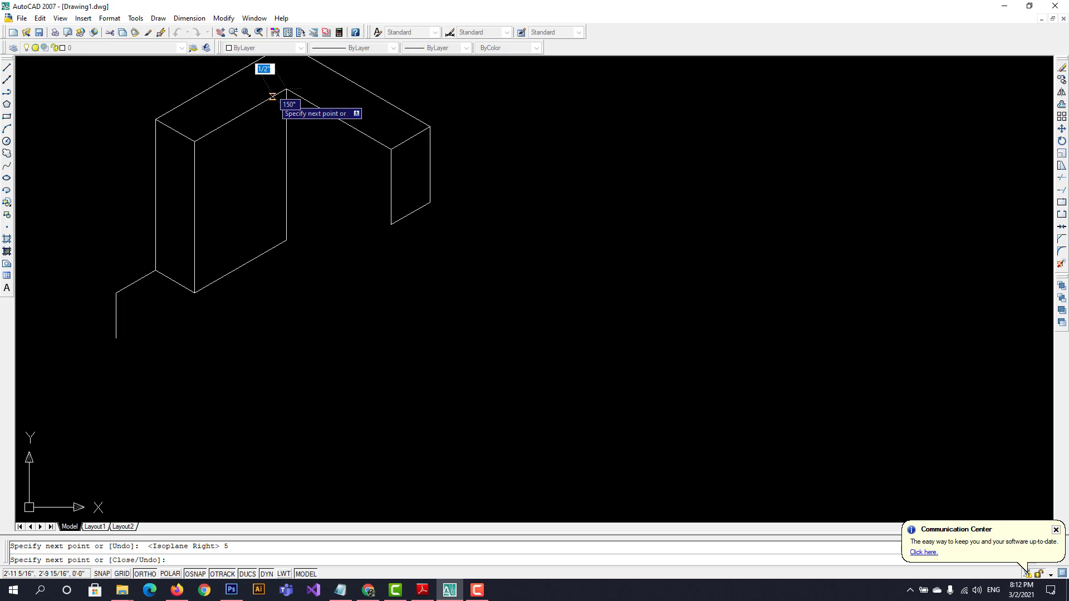
key(Escape)
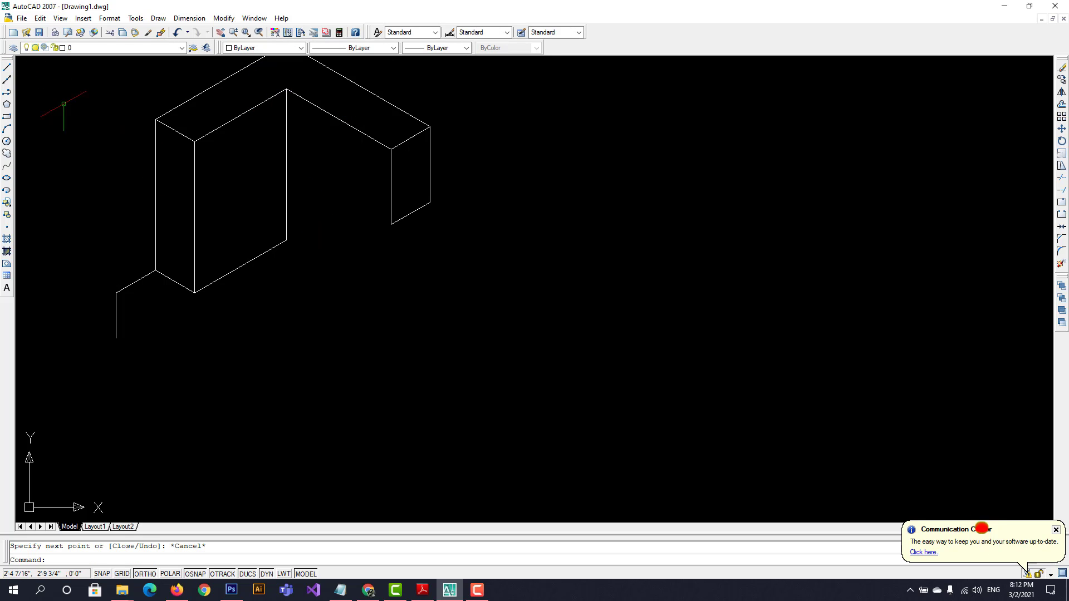
Start a new line and switch to Adobe Reader to check the isometric reference's dimensions
click(6, 67)
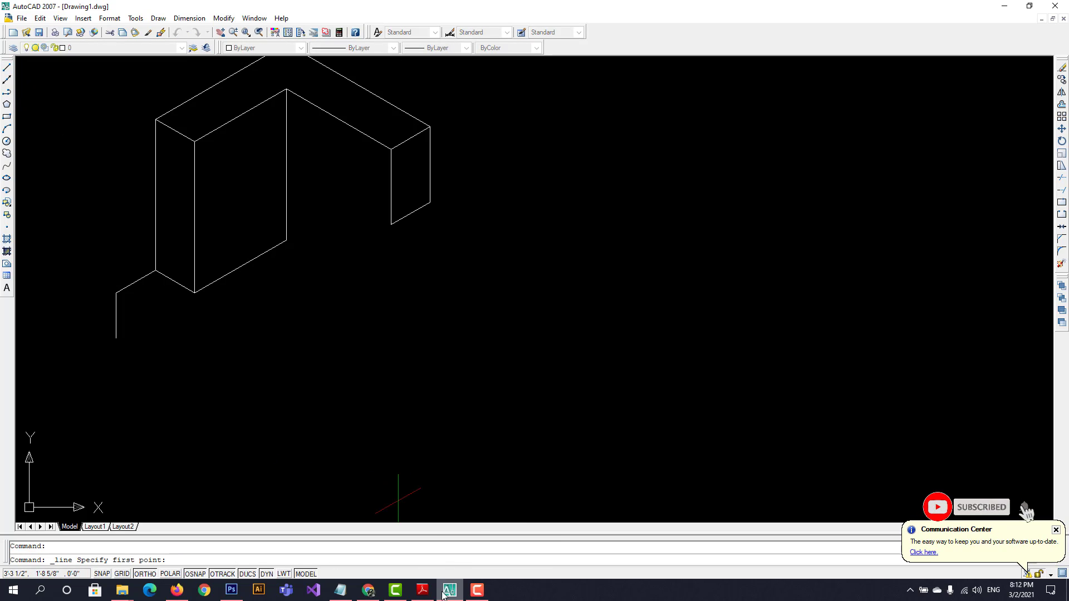
key(alt+Tab)
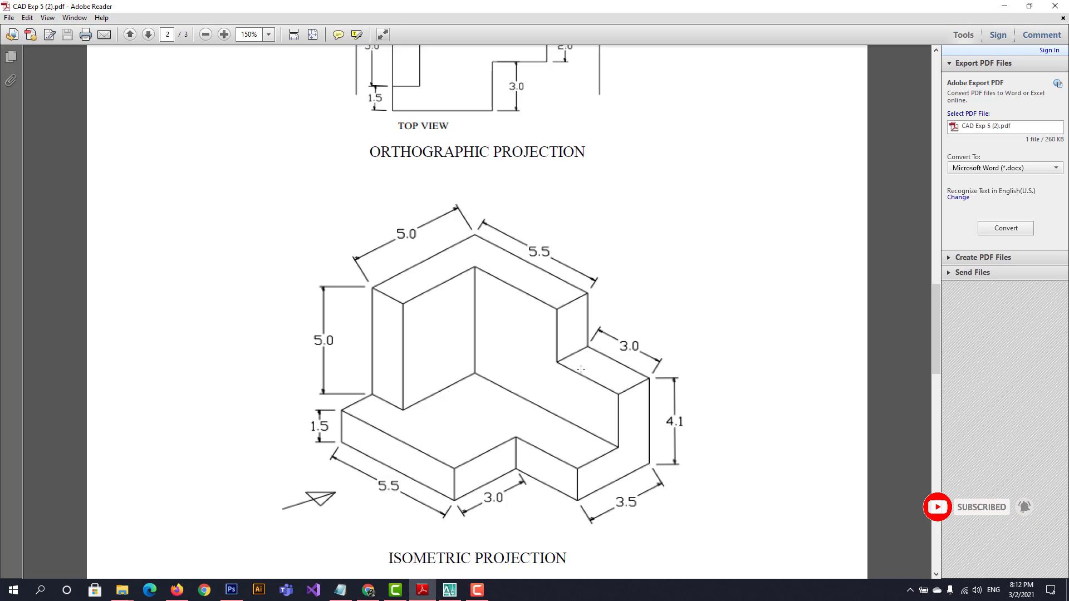
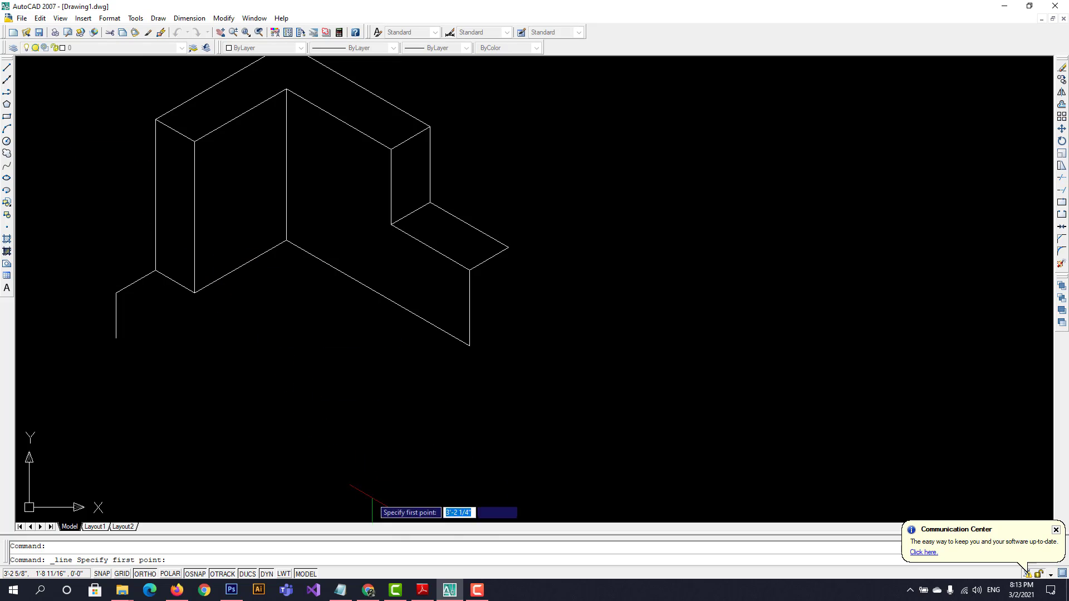
Recheck the isometric reference in Adobe Reader, return to AutoCAD, and draw 5.5 units at 330° from the top of the base's 1.5-unit vertical edge
click(430, 594)
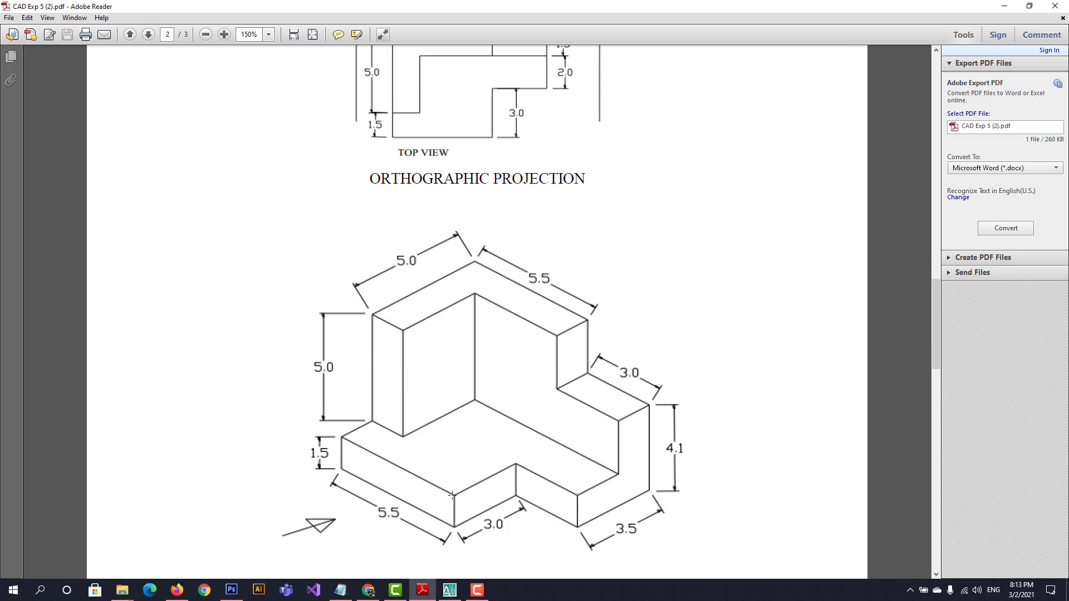
click(450, 591)
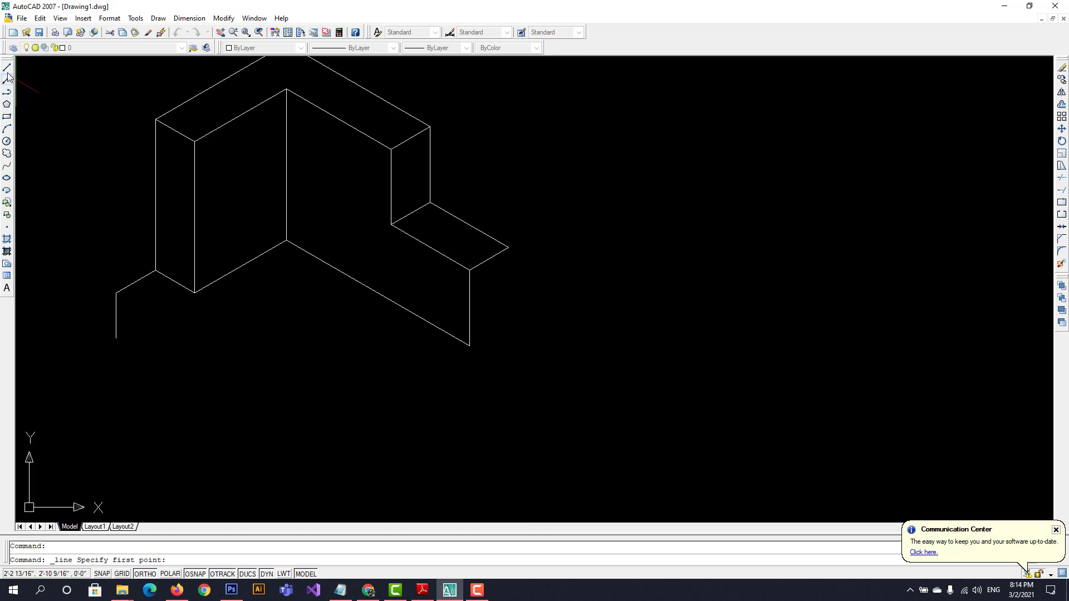
click(116, 292)
text(5.)
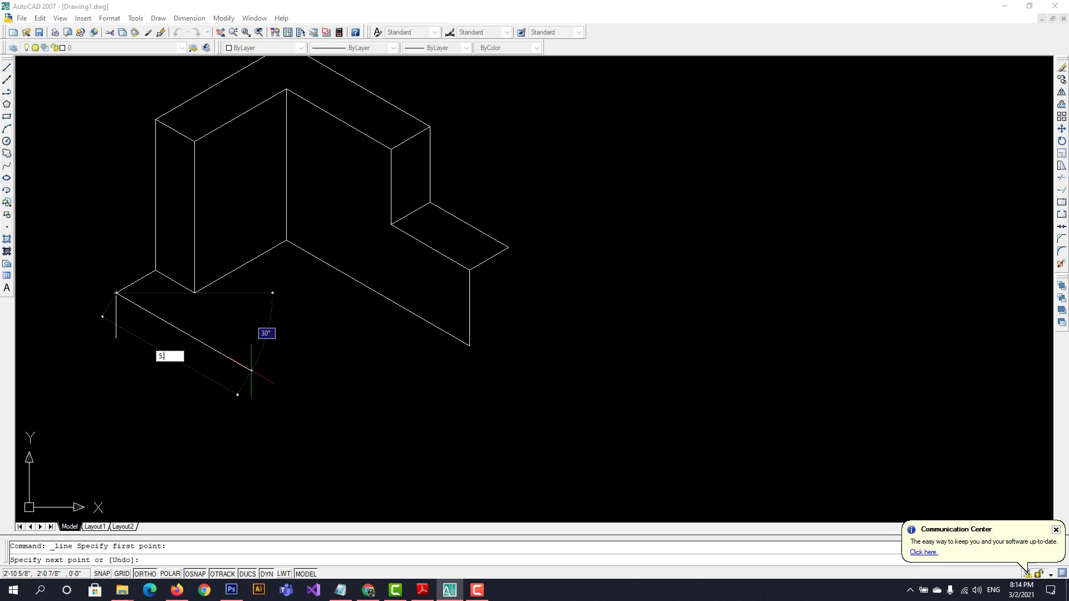
text(5)
key(Return)
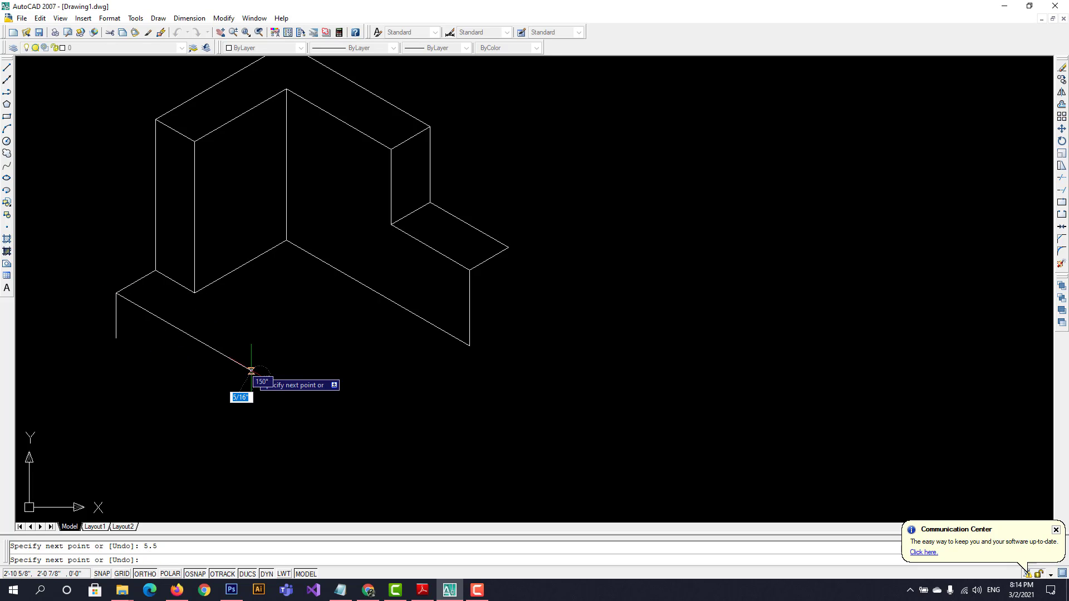
Consult the PDF reference again, return to AutoCAD, and continue the line 1.5 units vertically down in the right isoplane
click(430, 598)
click(449, 595)
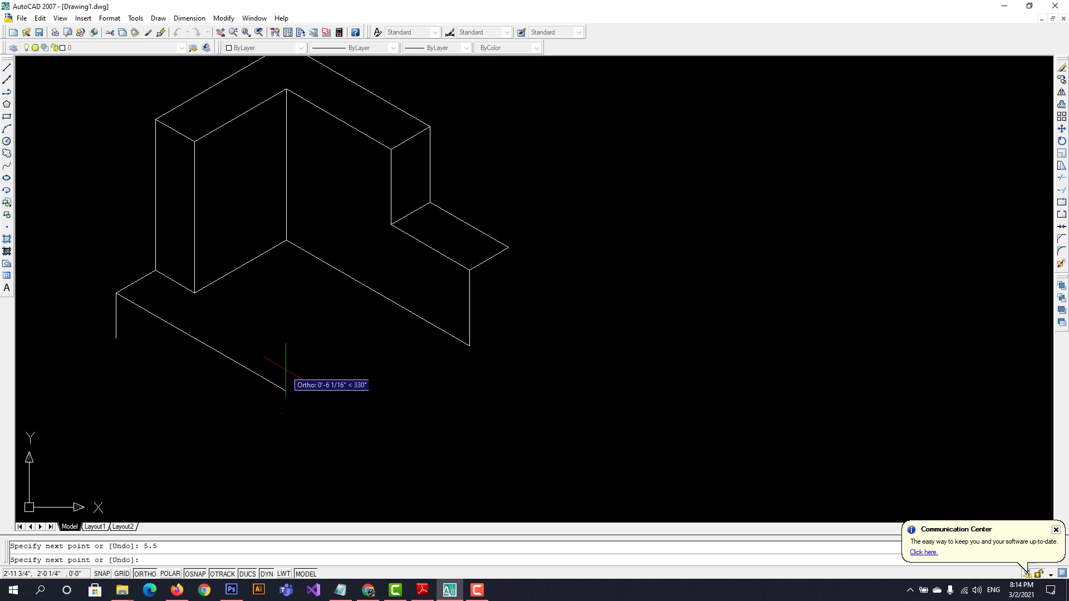
key(F5)
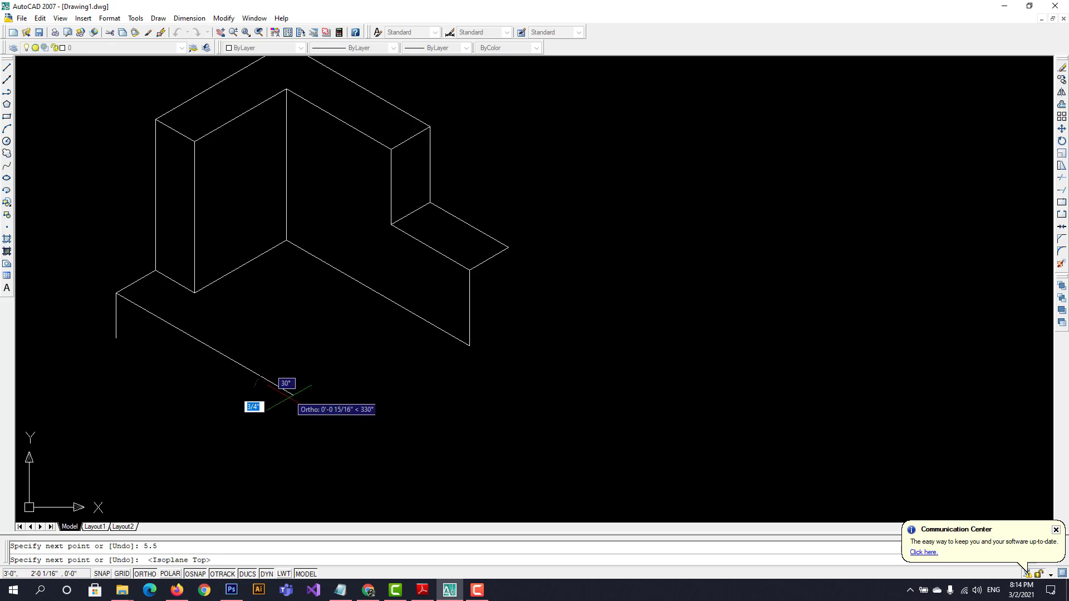
key(F5)
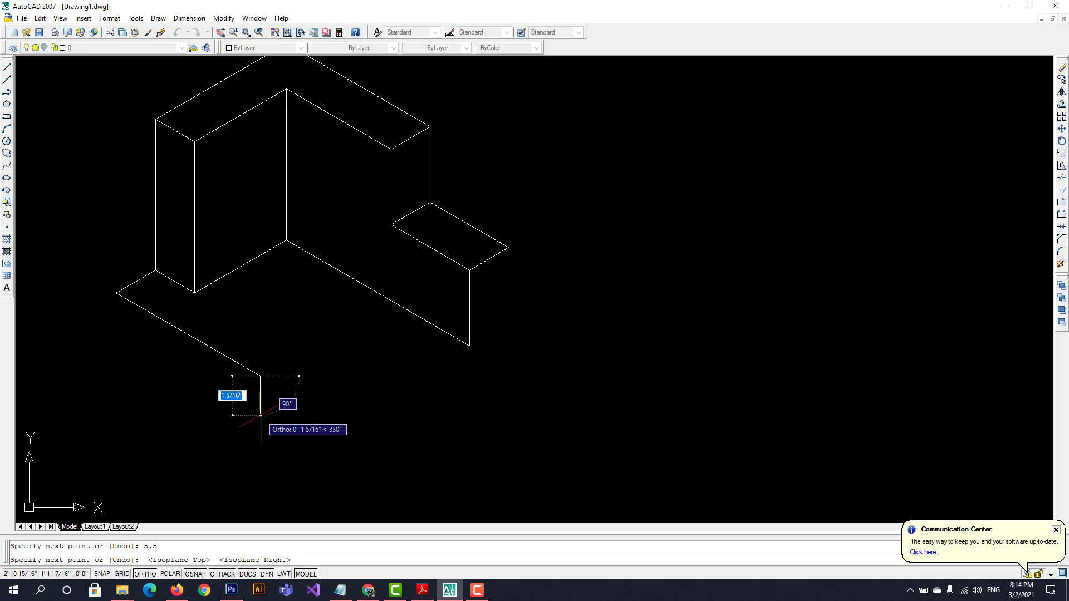
text(1.5)
key(Return)
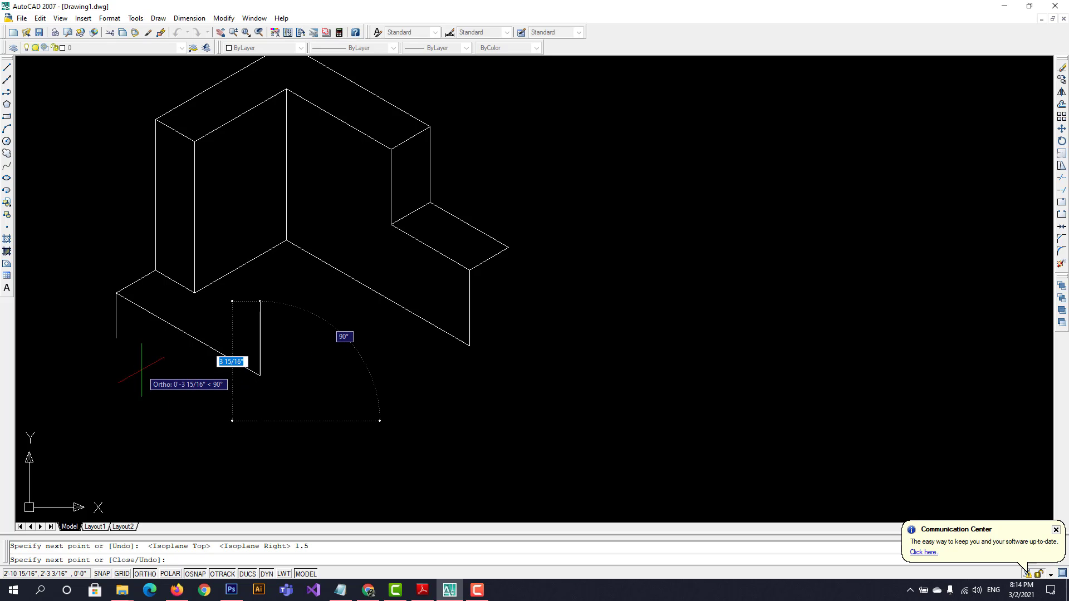
Close the base's front face with a 5.5-unit lower edge at 150° in the left isoplane, and end the line
key(F5)
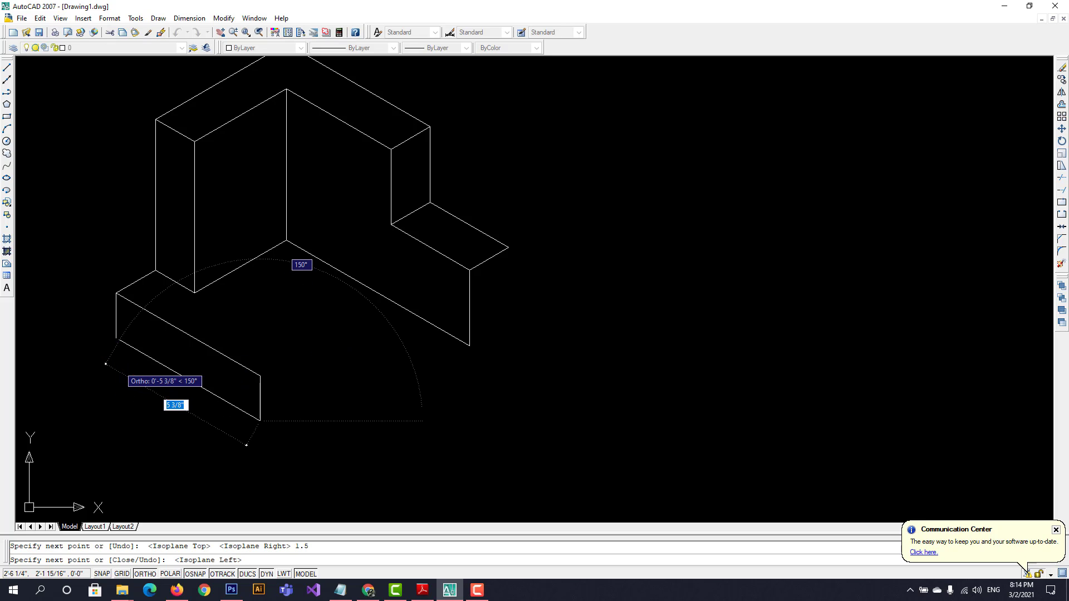
text(5)
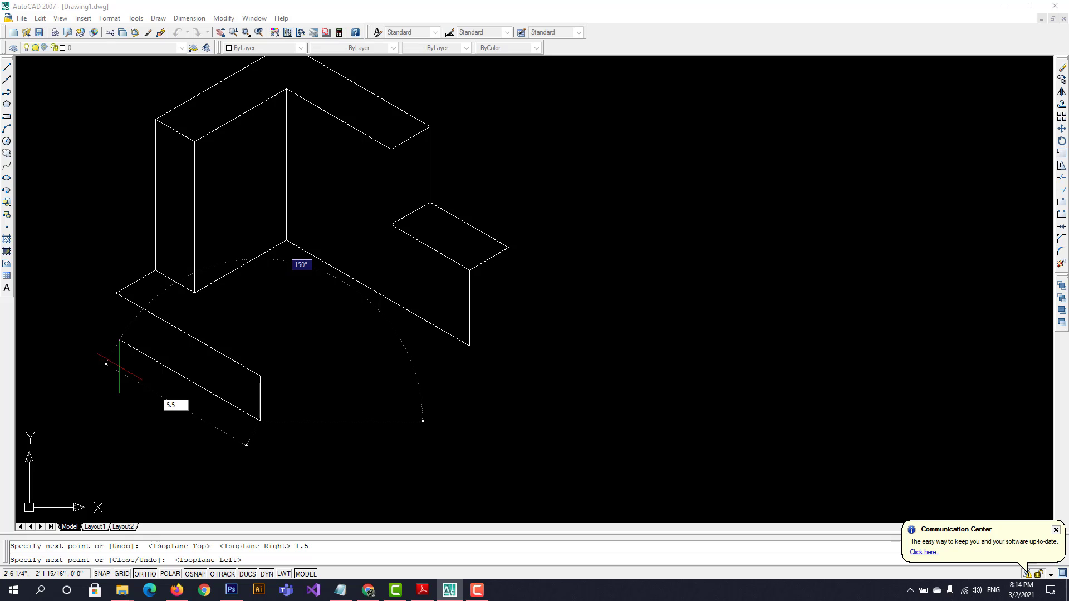
text(.5)
key(Escape)
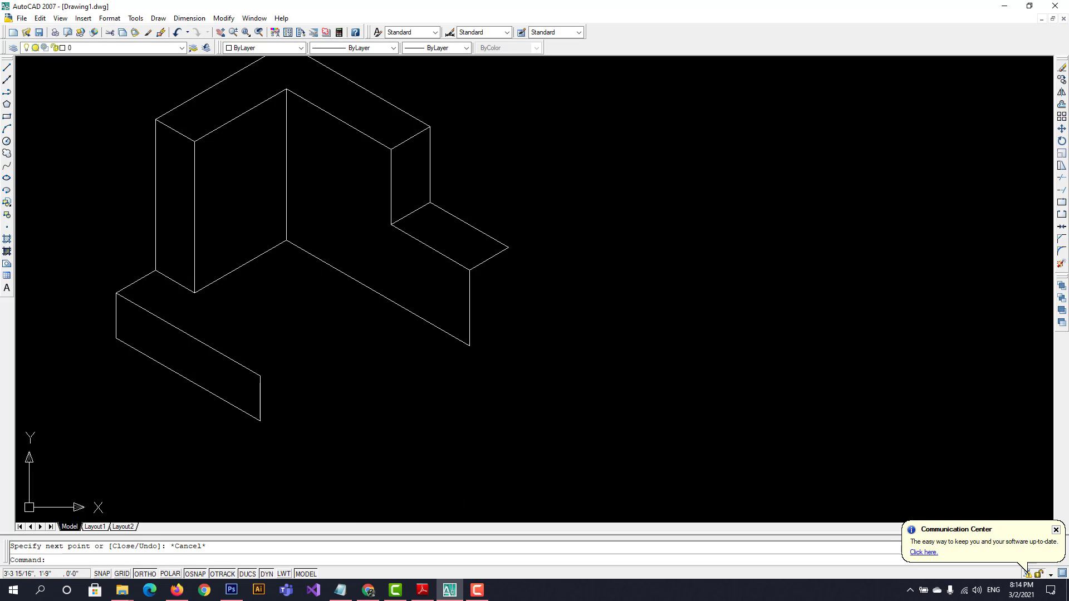
Check the isometric reference in Adobe Reader, return to AutoCAD, and draw the notch's top edges from the front face: 3 units at 30°, 3 units at 330°
click(426, 588)
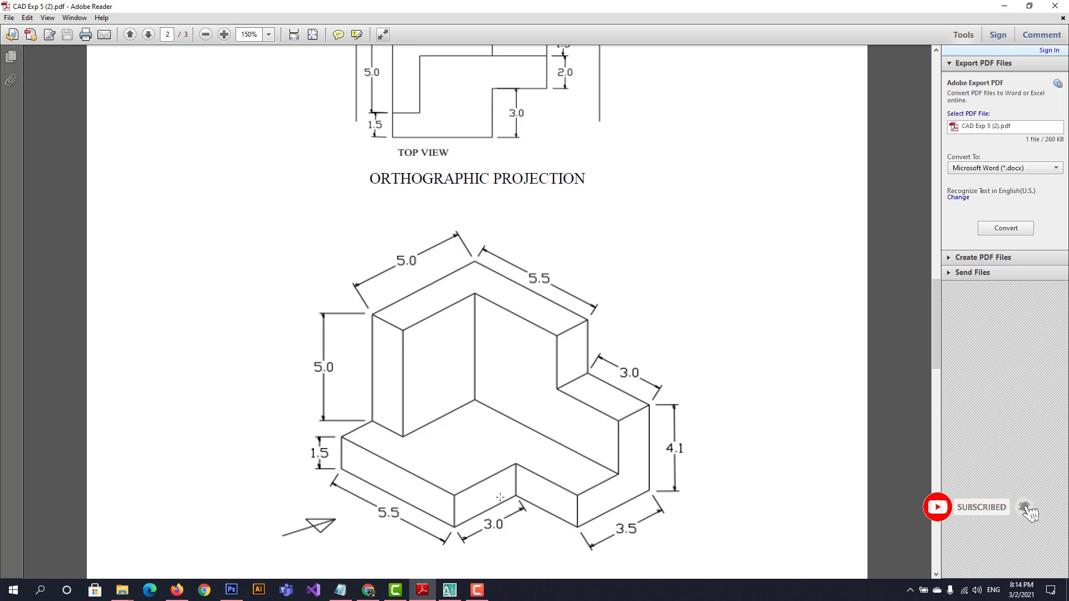
click(451, 592)
click(9, 68)
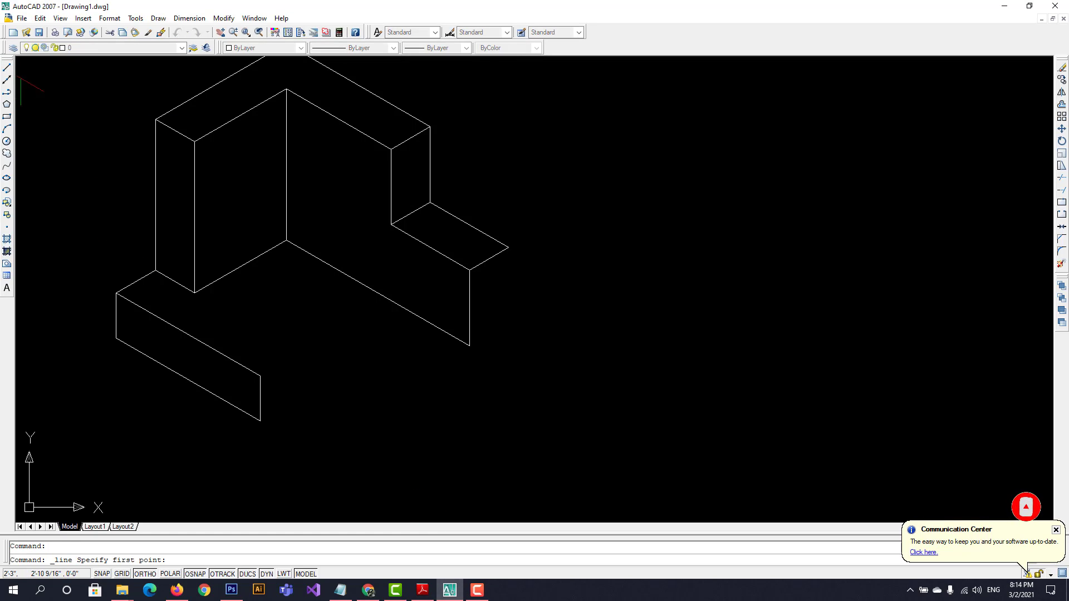
click(260, 376)
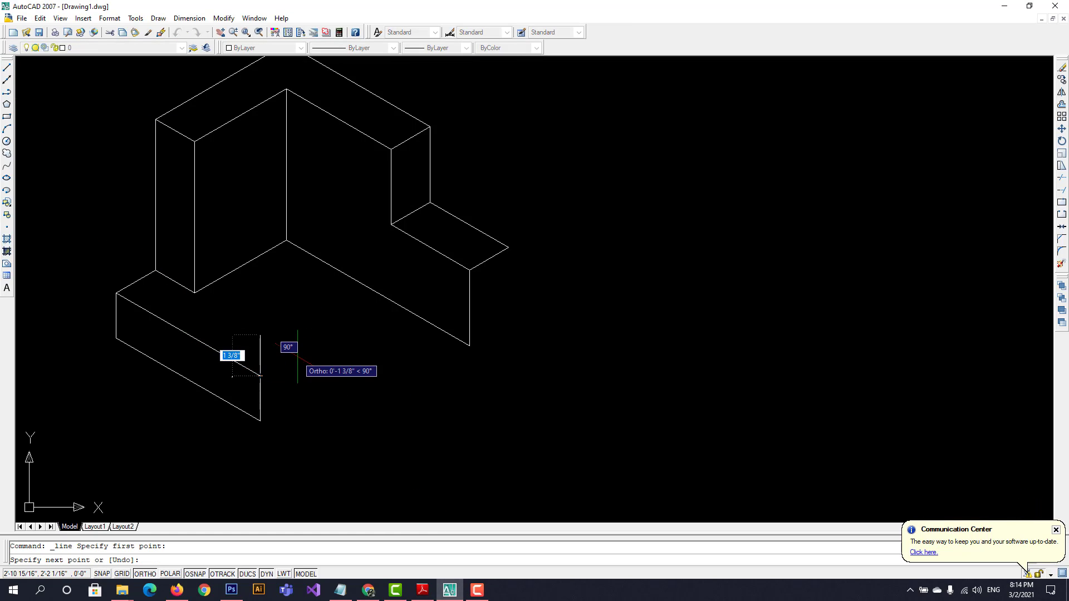
key(F5)
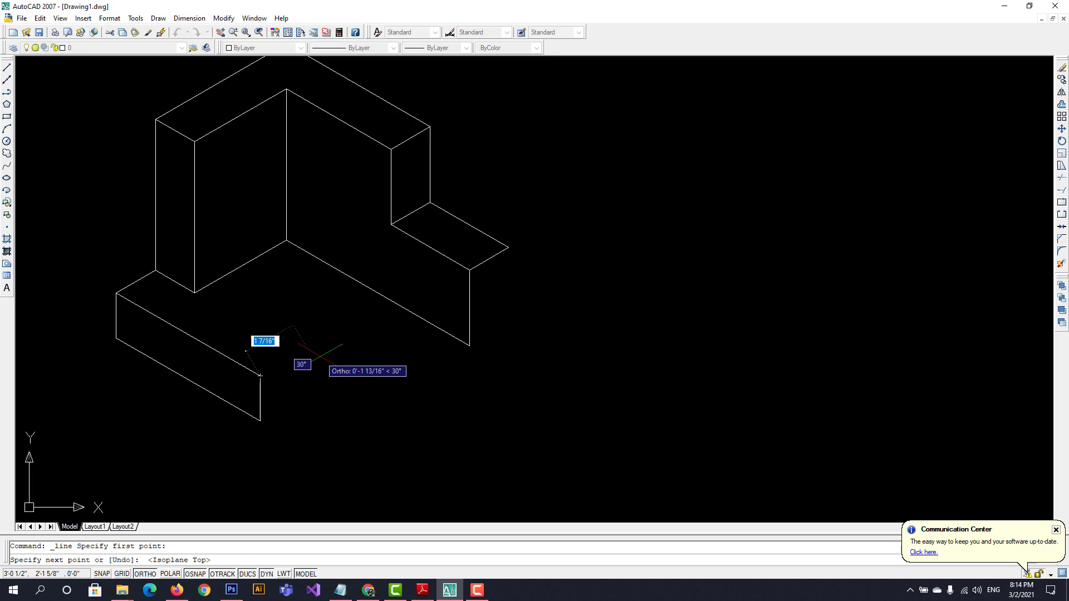
text(3)
key(Return)
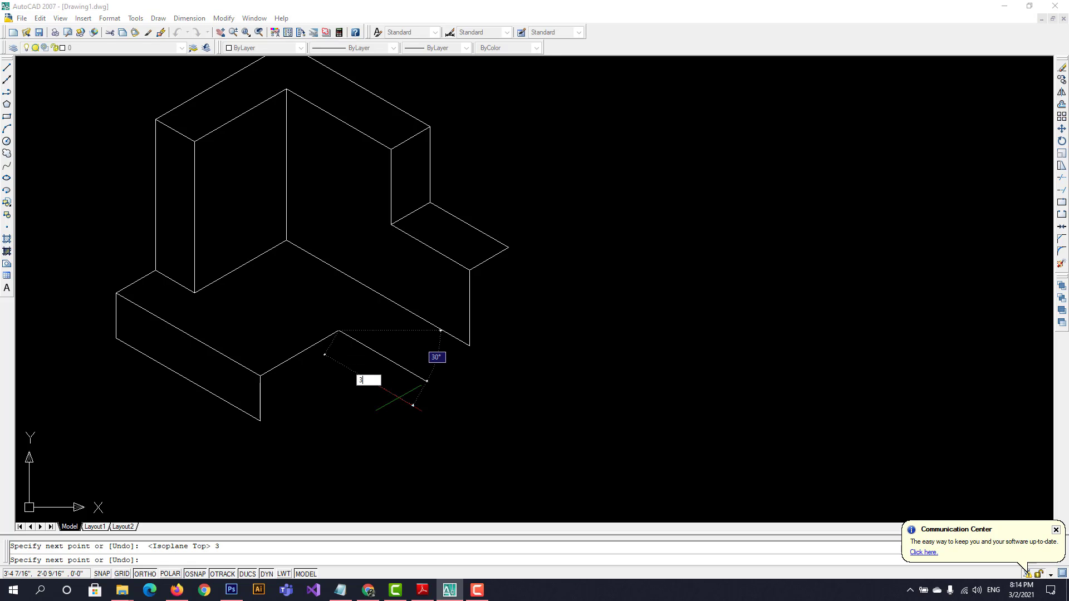
key(Return)
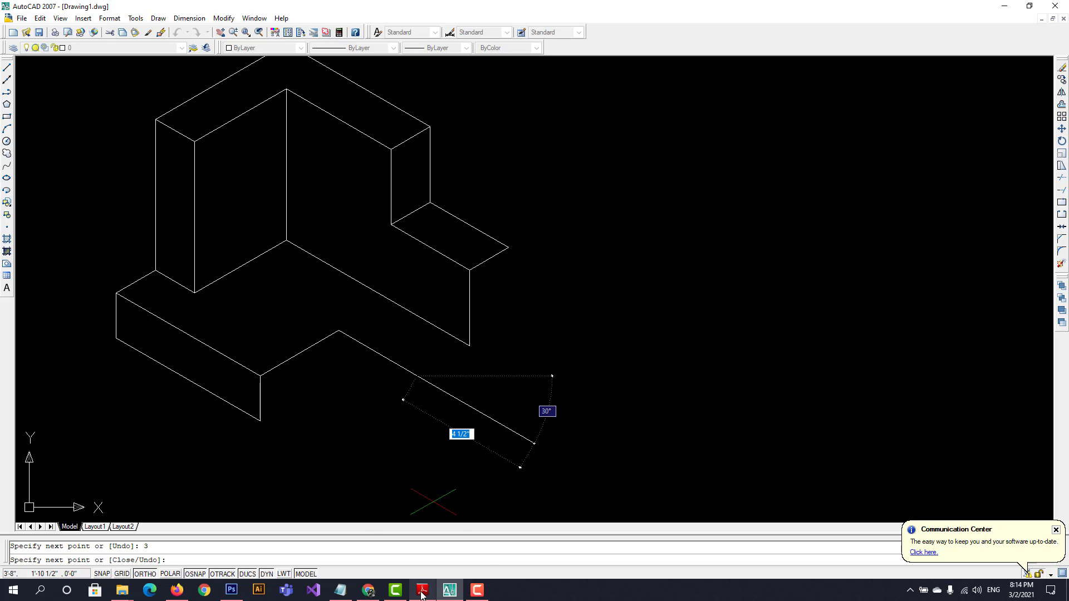
Consult the PDF reference again, return to AutoCAD, and continue the line 1.5 units vertically down in the right isoplane
mouse_move(443, 594)
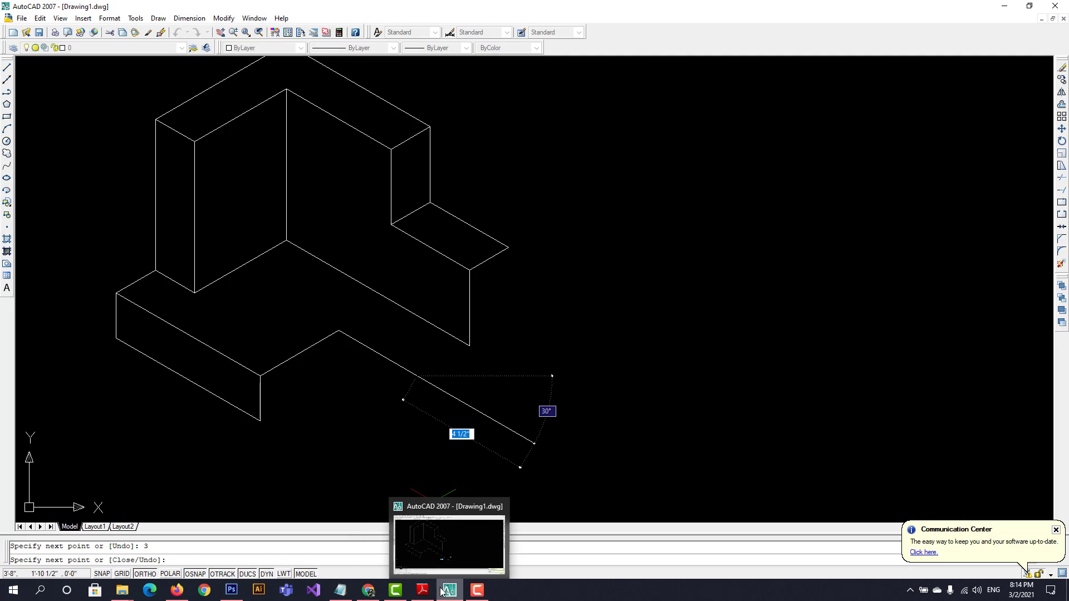
click(452, 595)
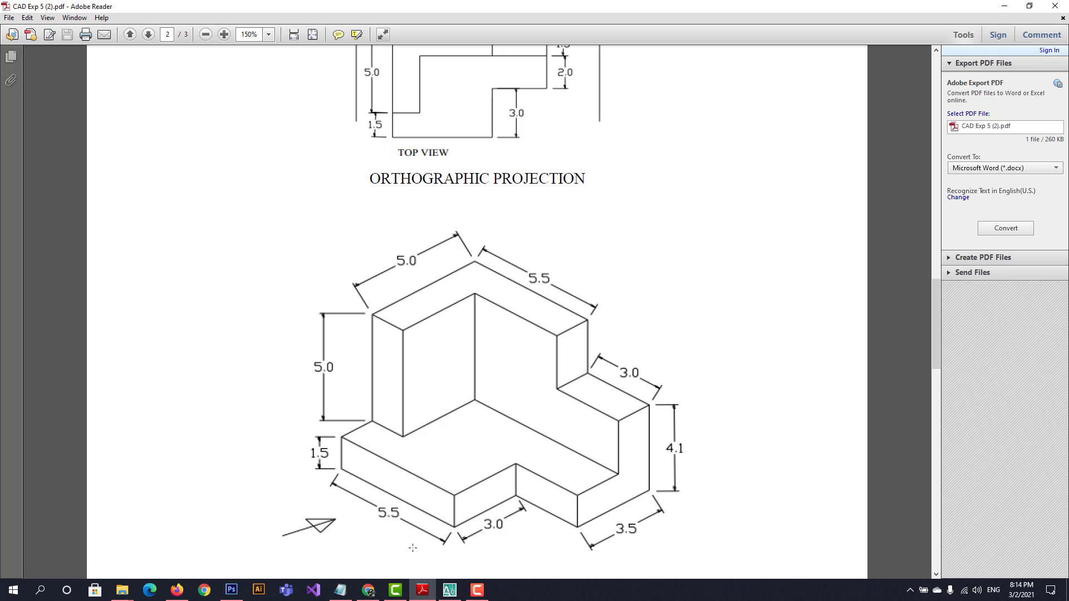
mouse_move(445, 596)
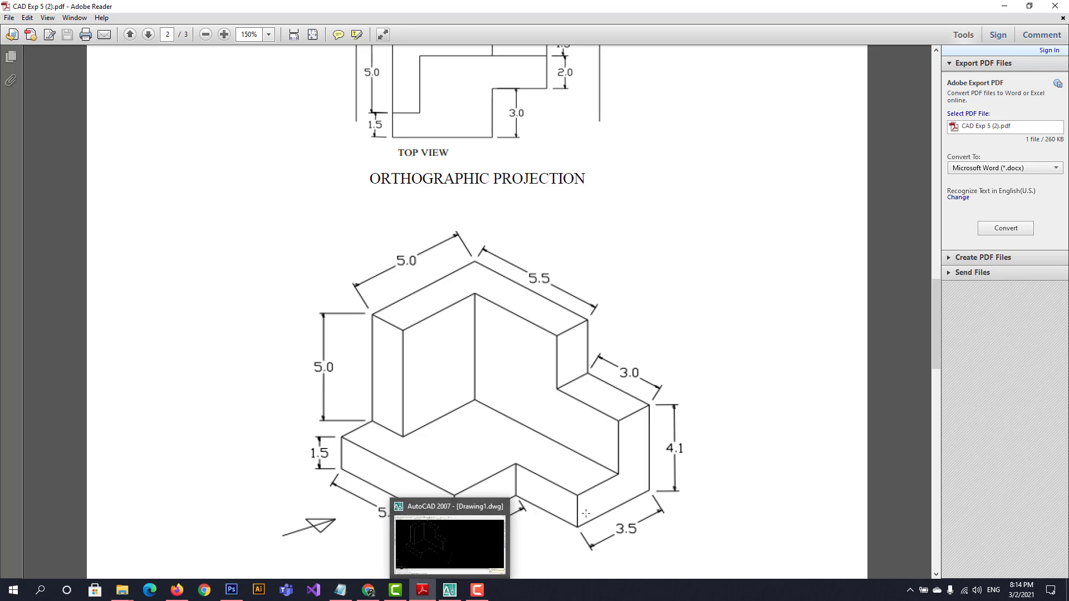
click(459, 594)
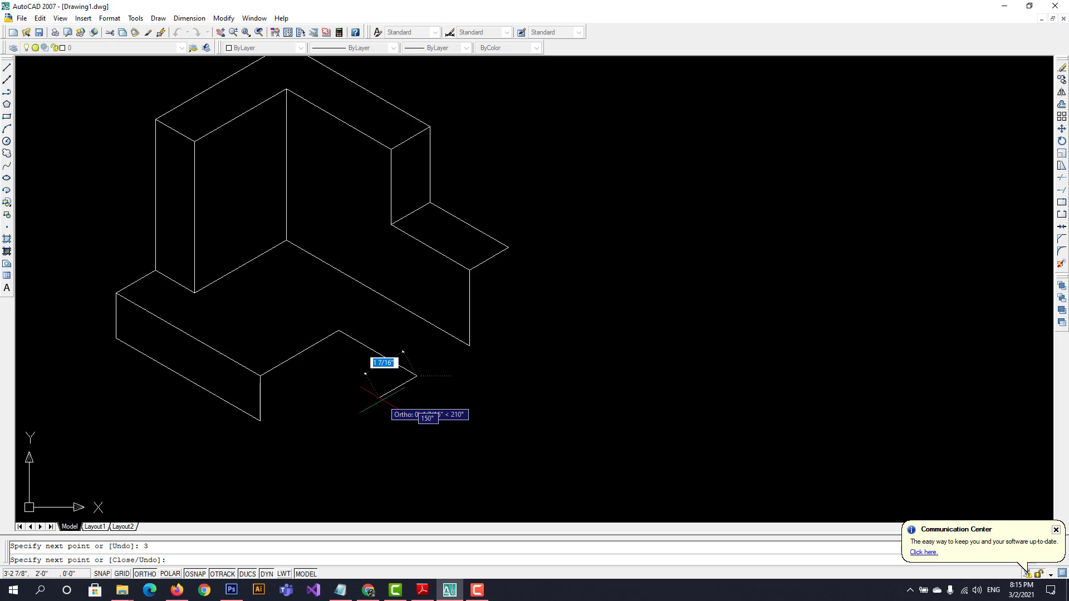
key(F5)
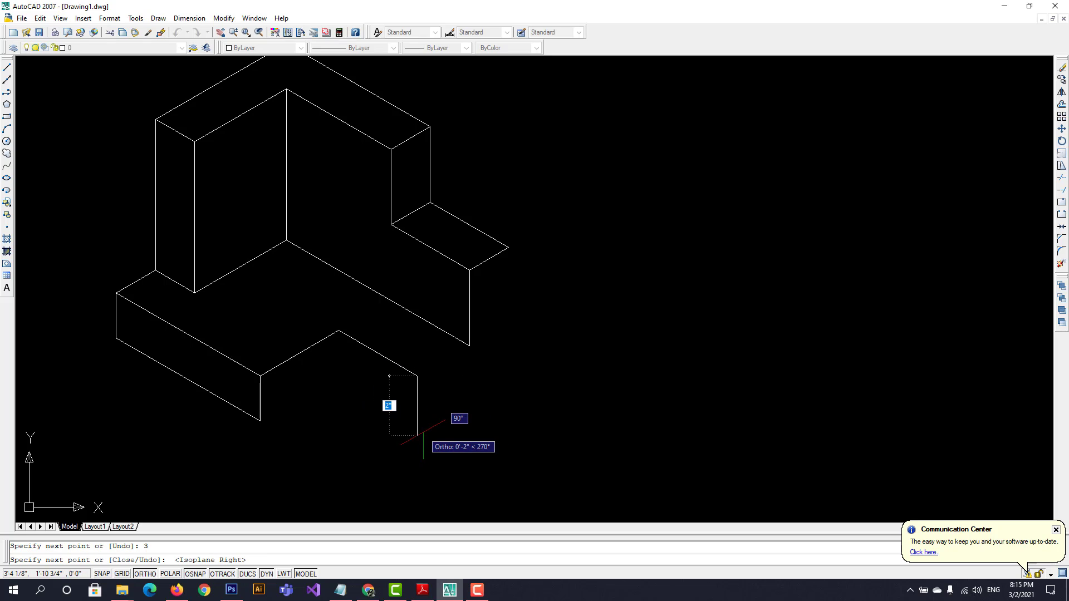
text(1.5)
key(Return)
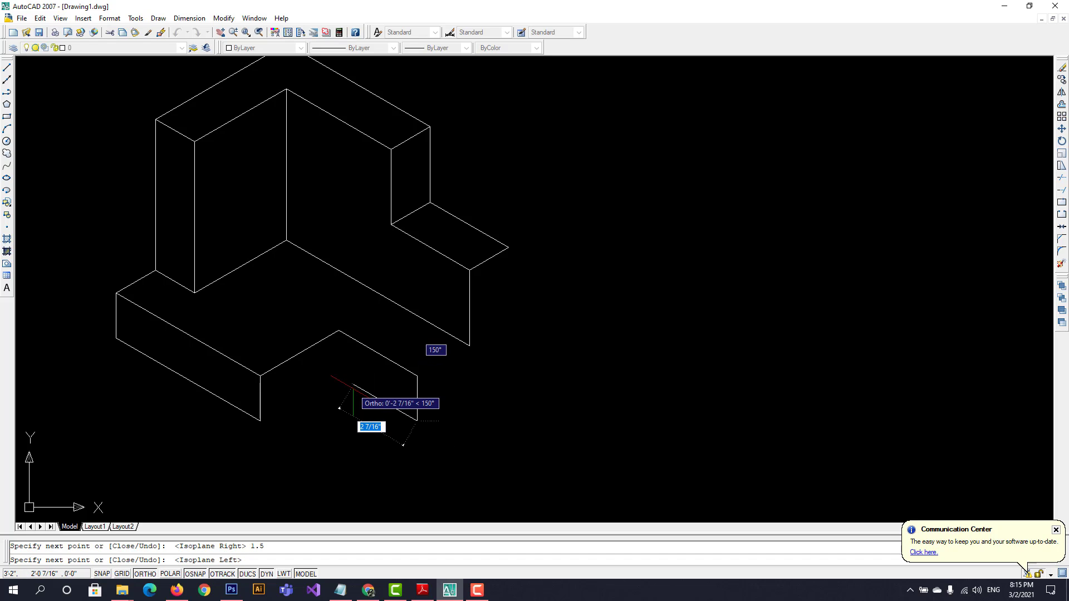
Close the notch's second face in the left isoplane with 3 units at 150° and 1.5 units vertically up, and end the line
text(3)
key(Return)
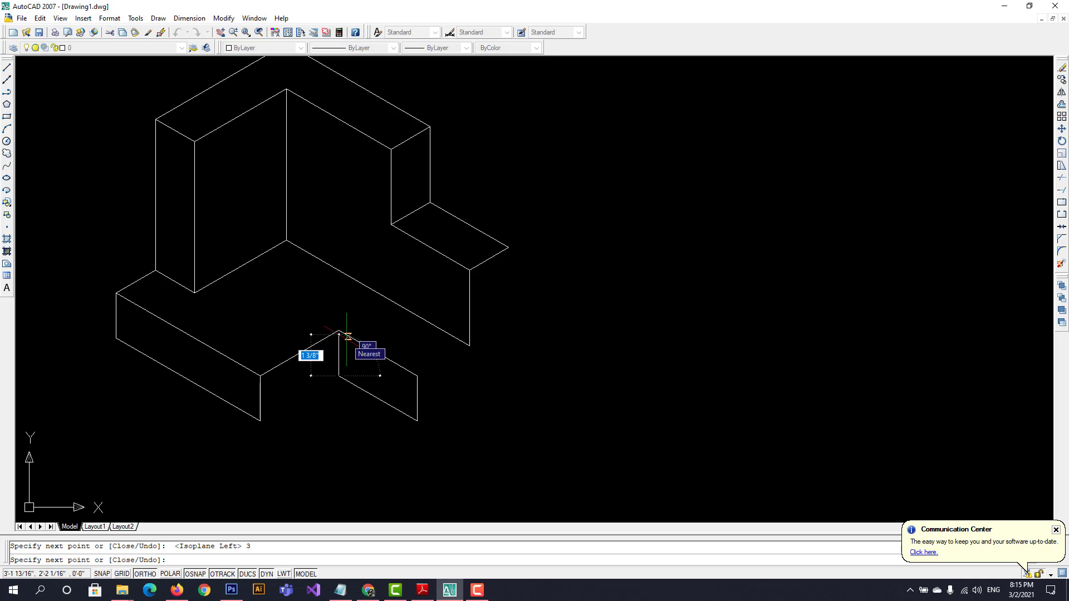
text(1.5)
key(Return)
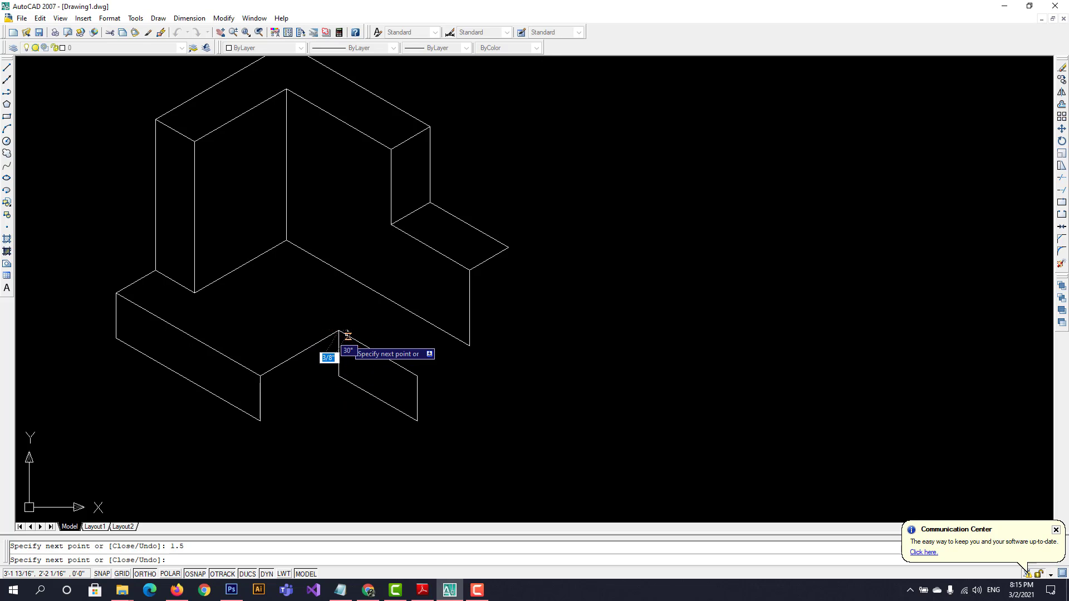
key(Escape)
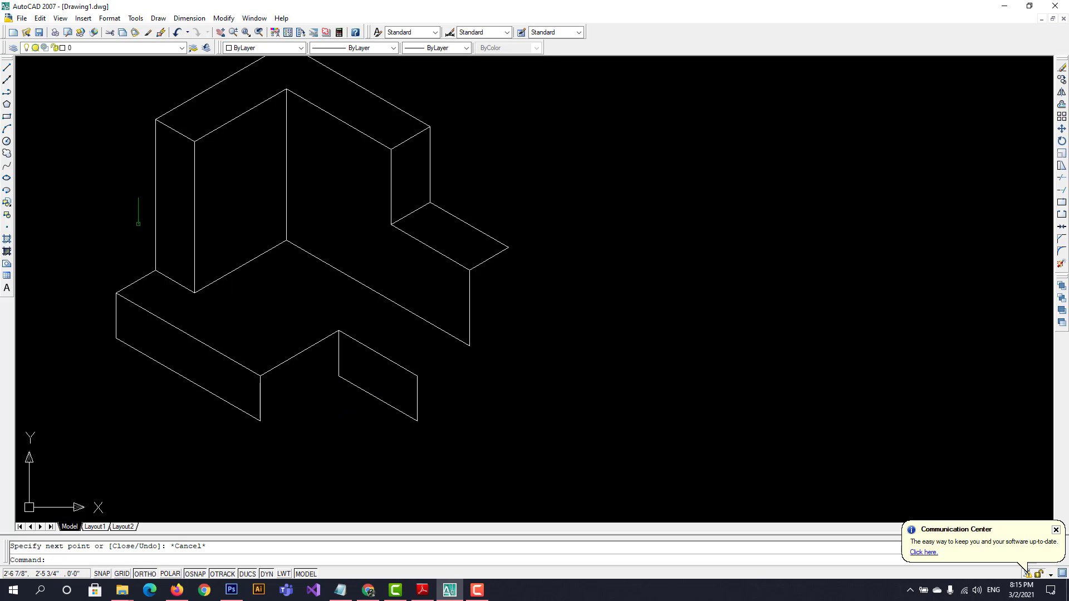
Draw the notch's 3-unit lower edge at 30° in the top isoplane from the front face's lower corner to the notch's inner corner
click(6, 68)
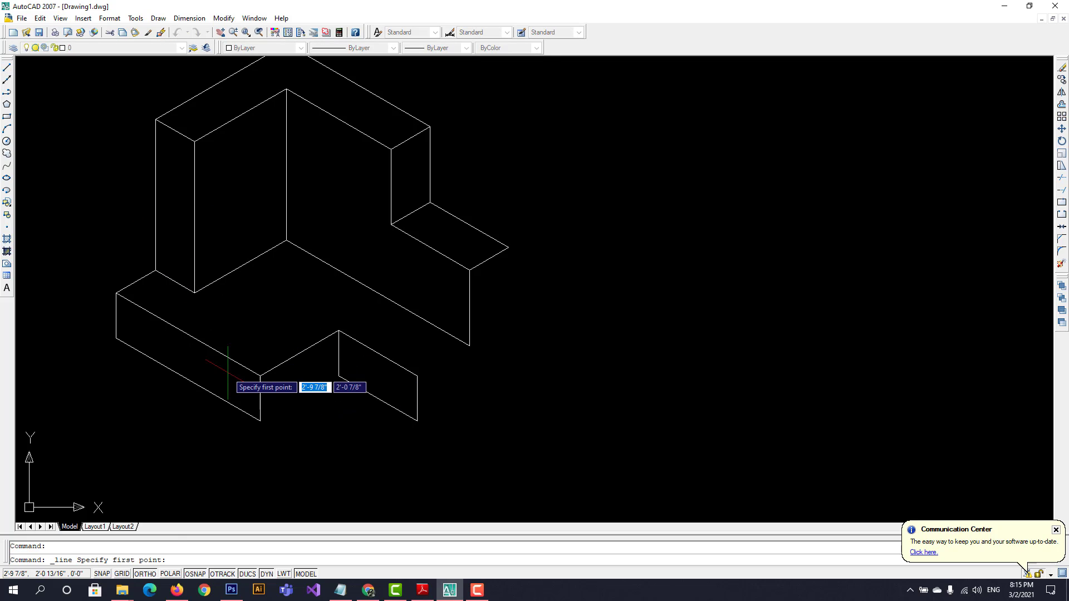
click(260, 421)
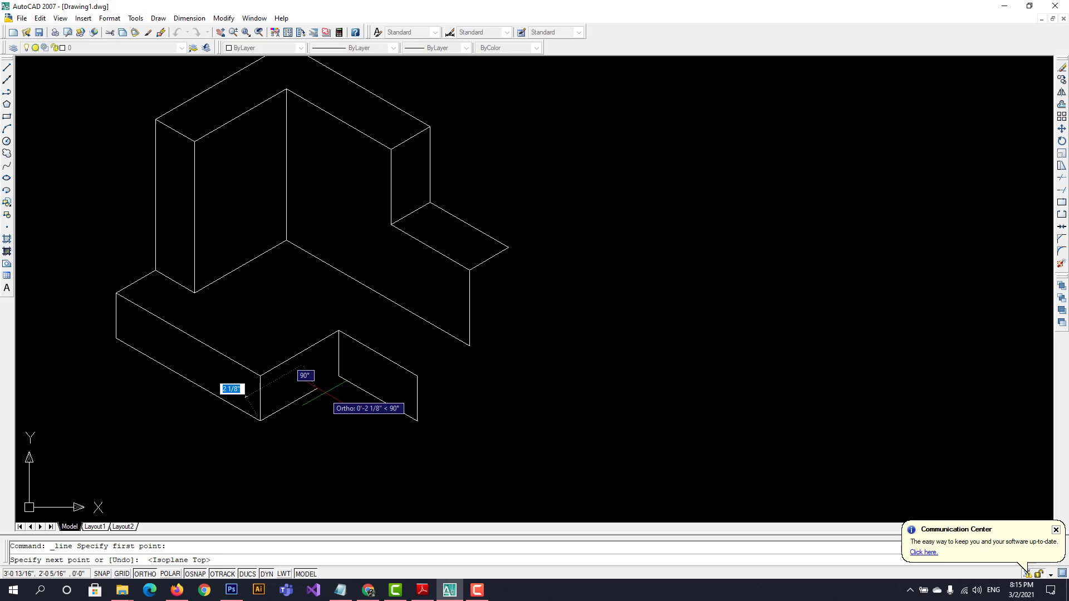
key(F5)
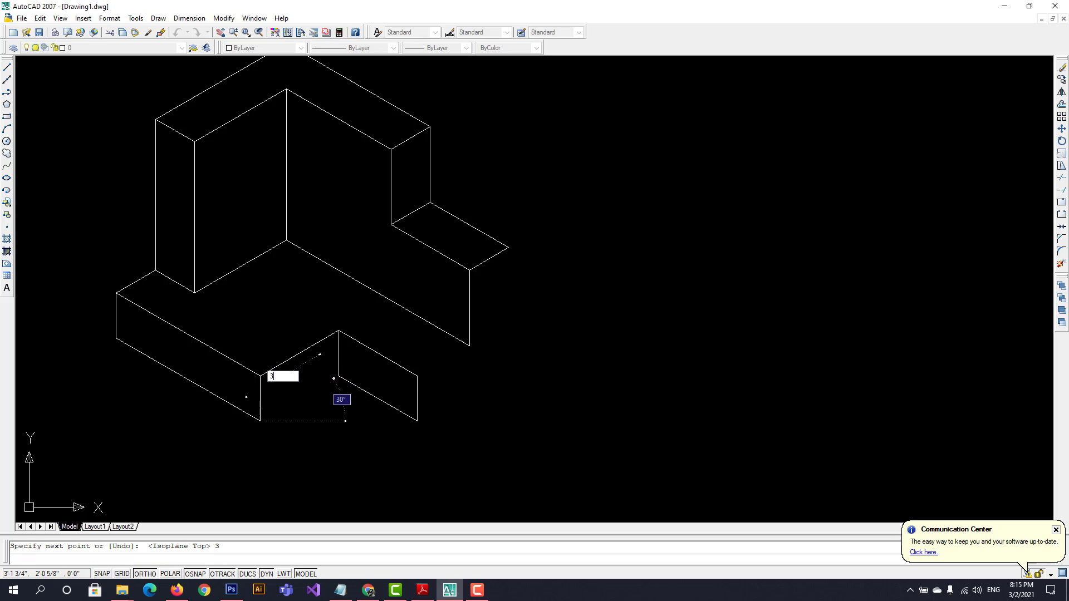
click(340, 378)
key(Escape)
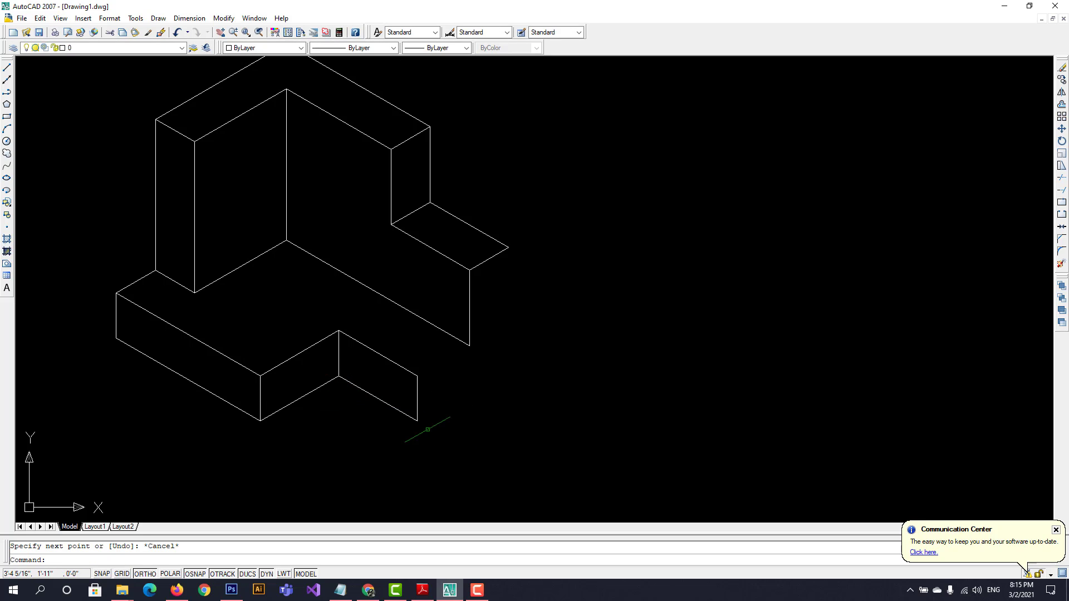
Recheck the reference in Adobe Reader, return to AutoCAD, draw 3.5 units at 30° from the base's lowest corner beyond the notch, and switch to the right isoplane
click(7, 67)
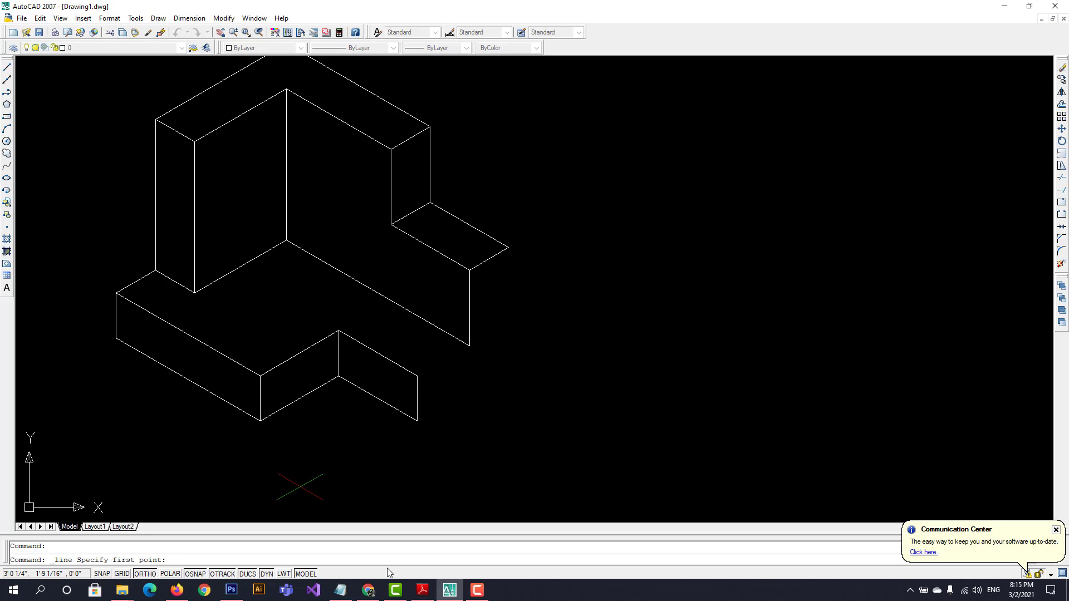
mouse_move(422, 594)
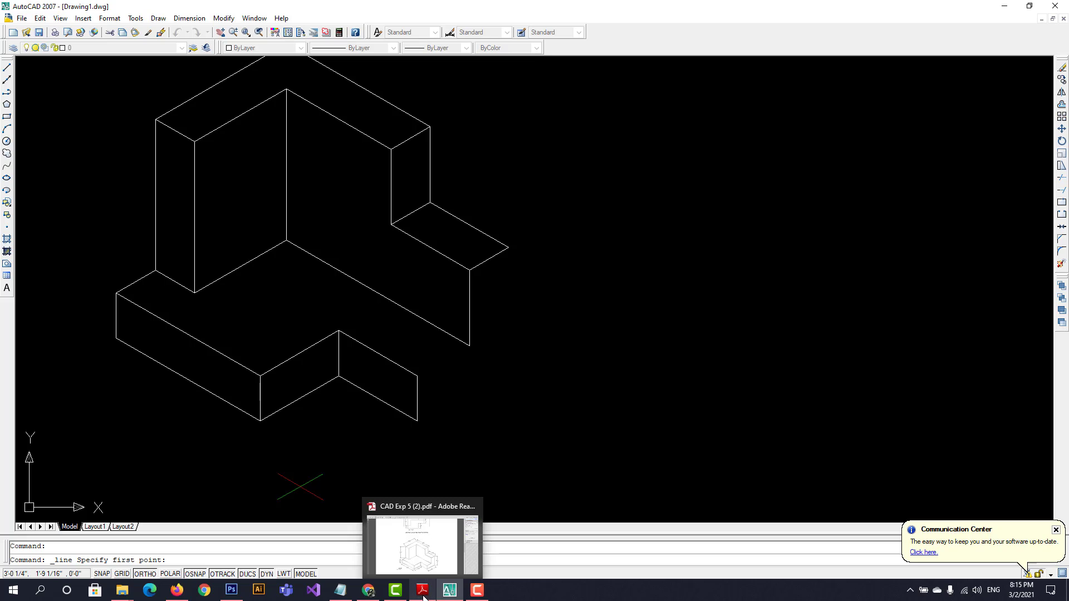
click(454, 594)
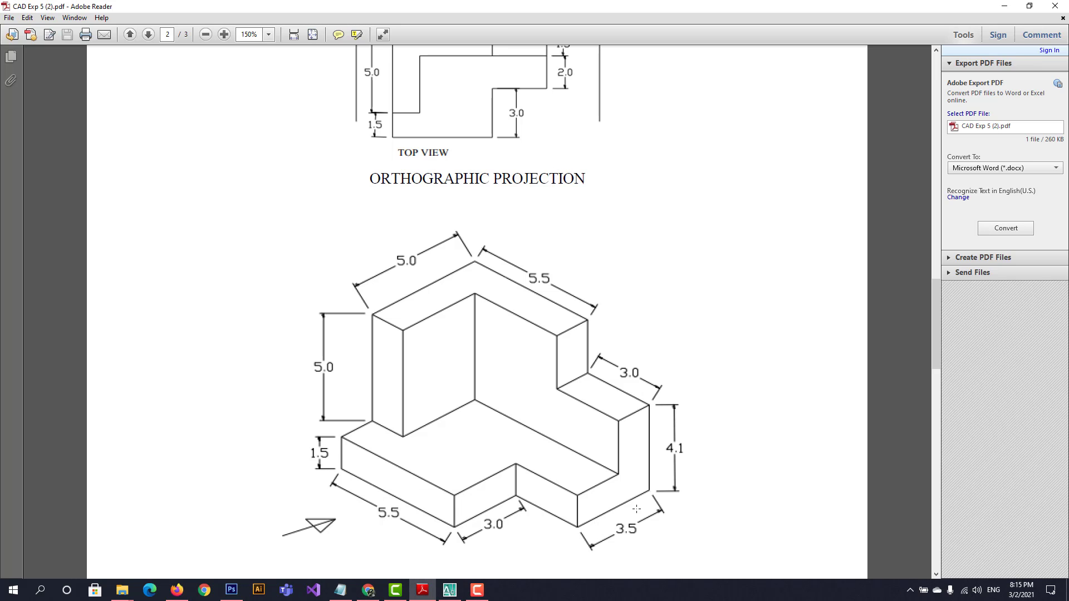
click(453, 594)
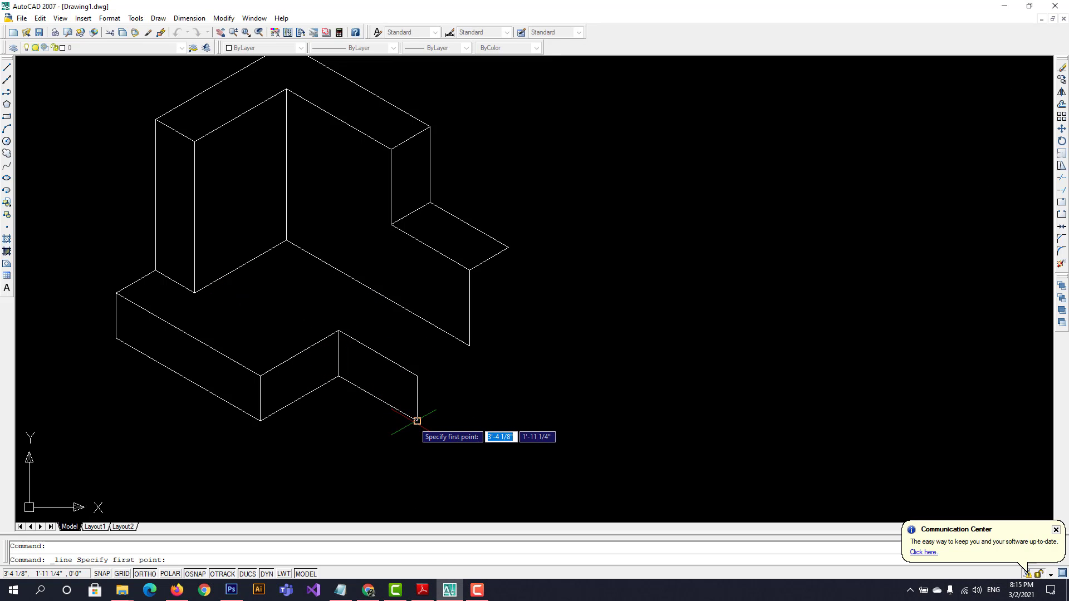
click(417, 421)
text(3.5)
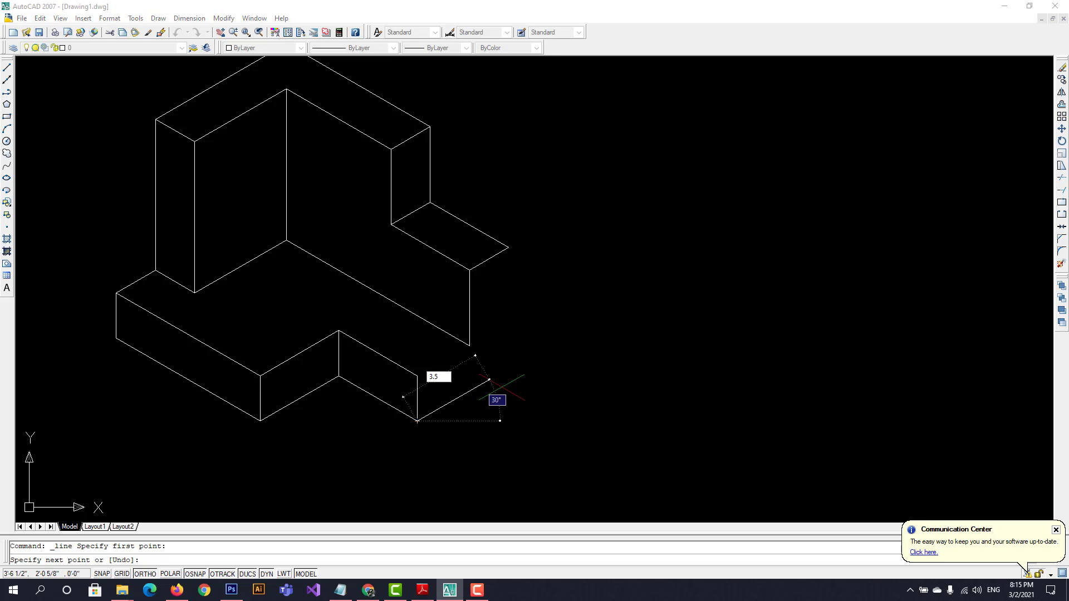
key(Return)
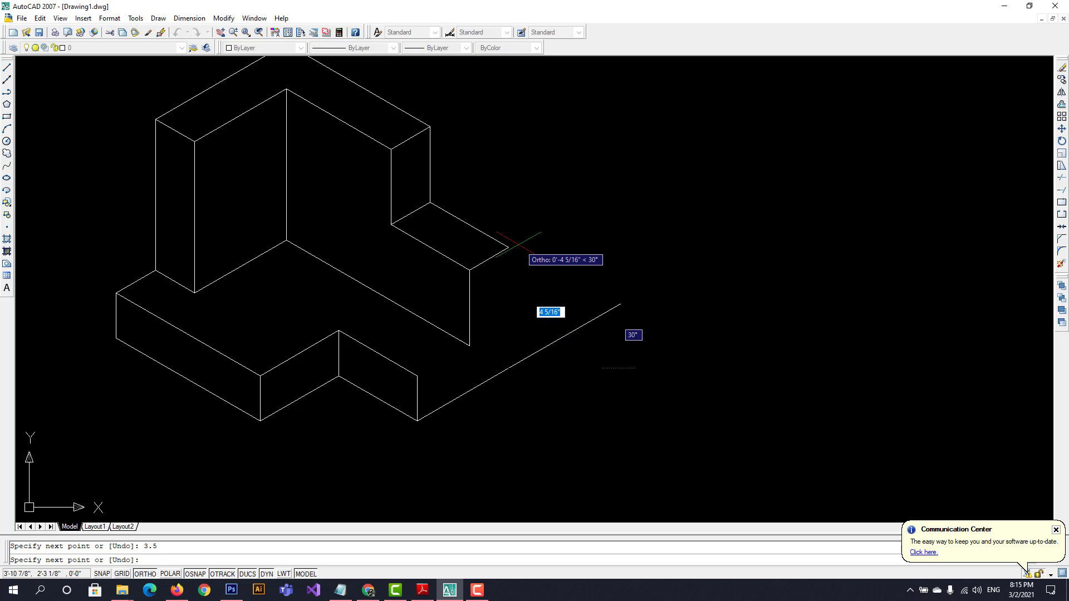
key(F5)
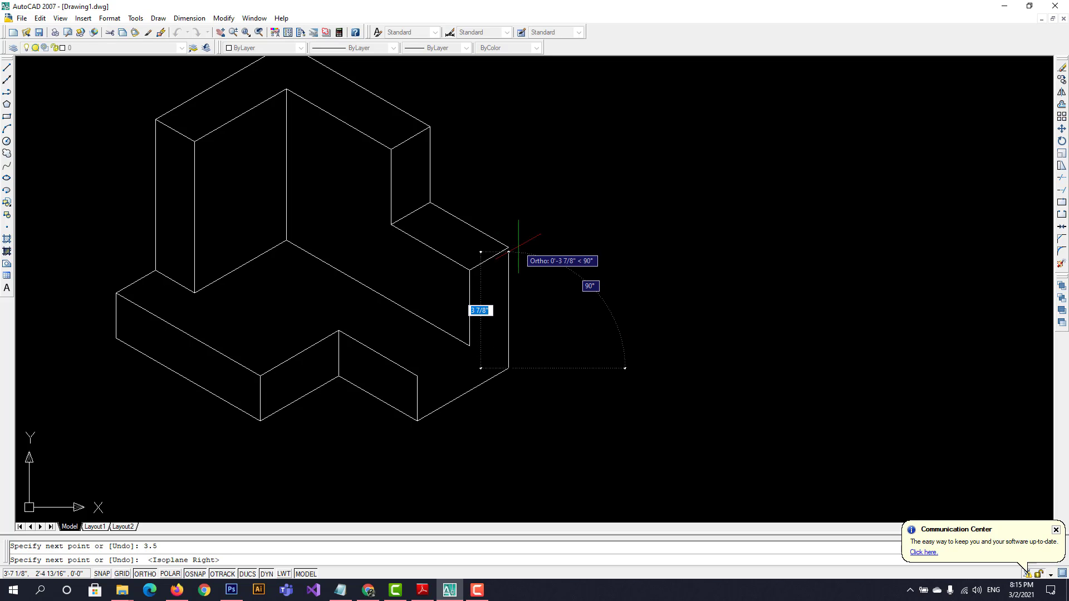
Try a 4.1-unit vertical segment up from the end of the 3.5-unit lower edge, inspect its upper end, and undo it
text(4.1)
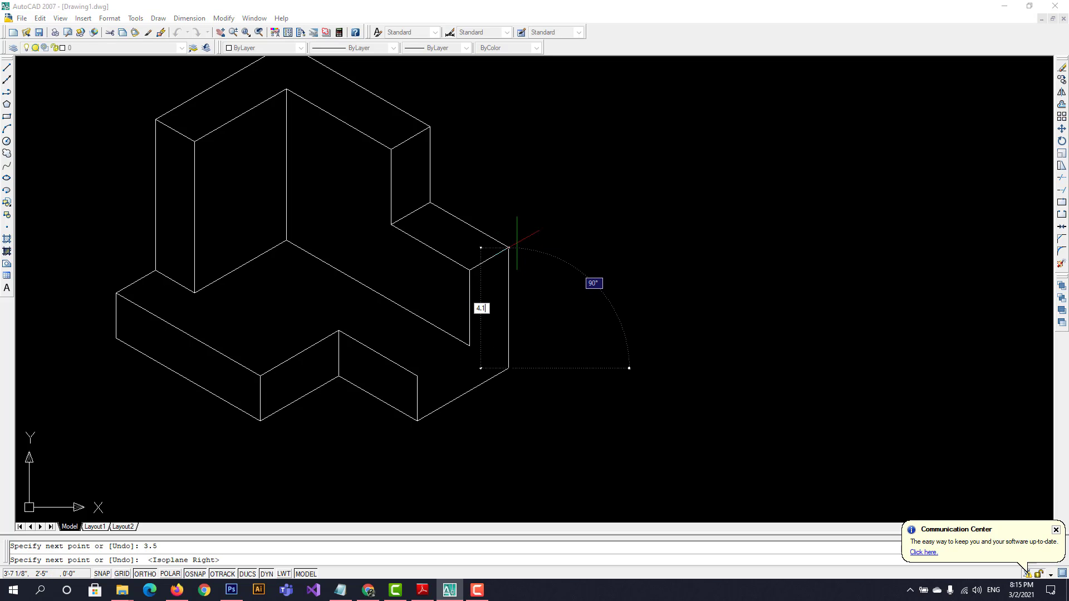
key(Return)
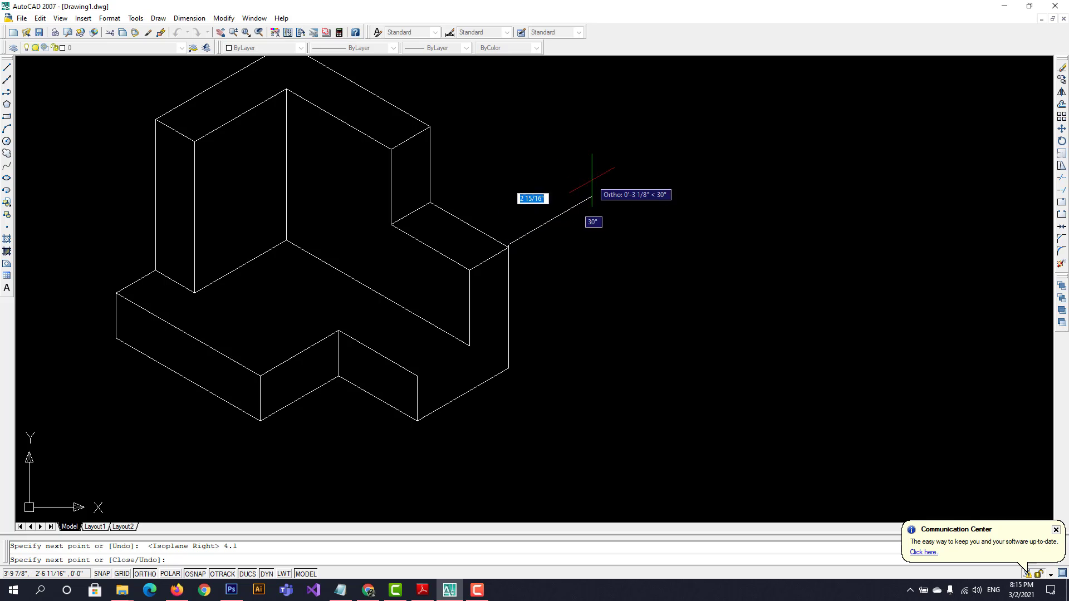
scroll(592, 181, up, 4)
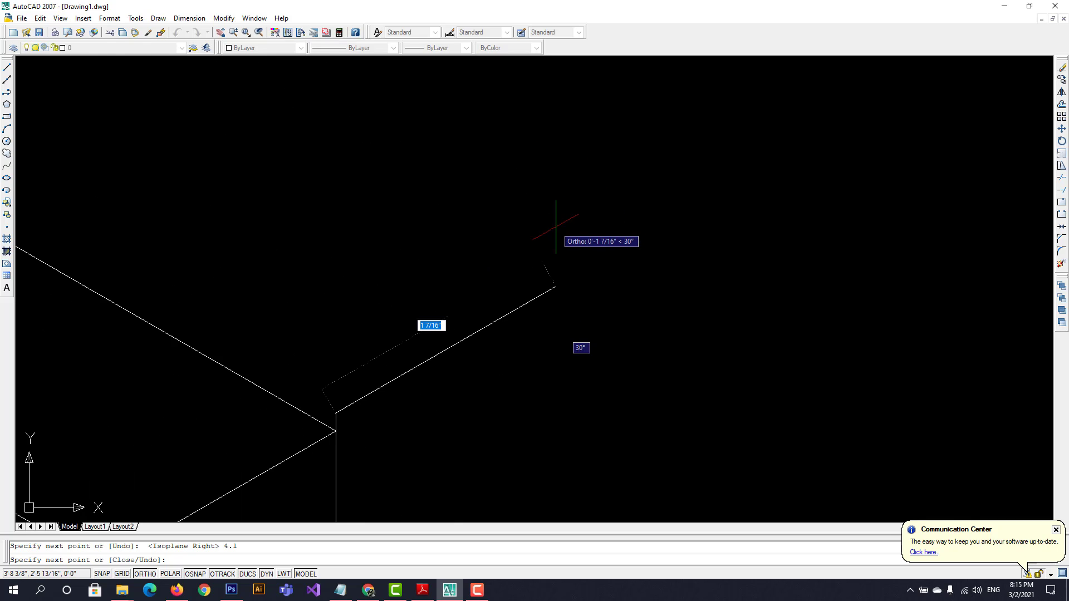
scroll(556, 228, down, 5)
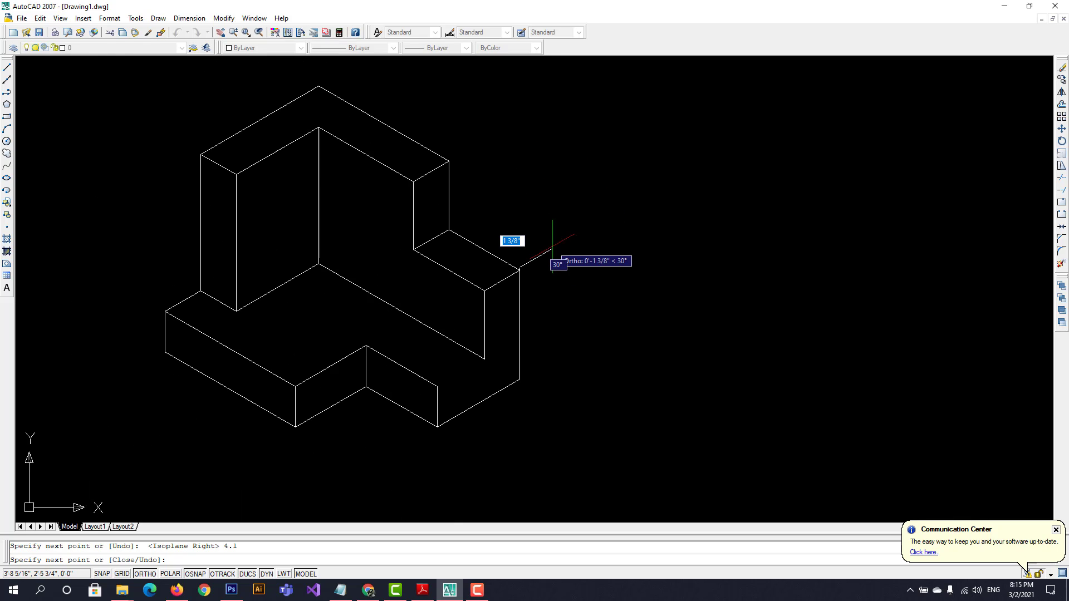
text(u)
key(Return)
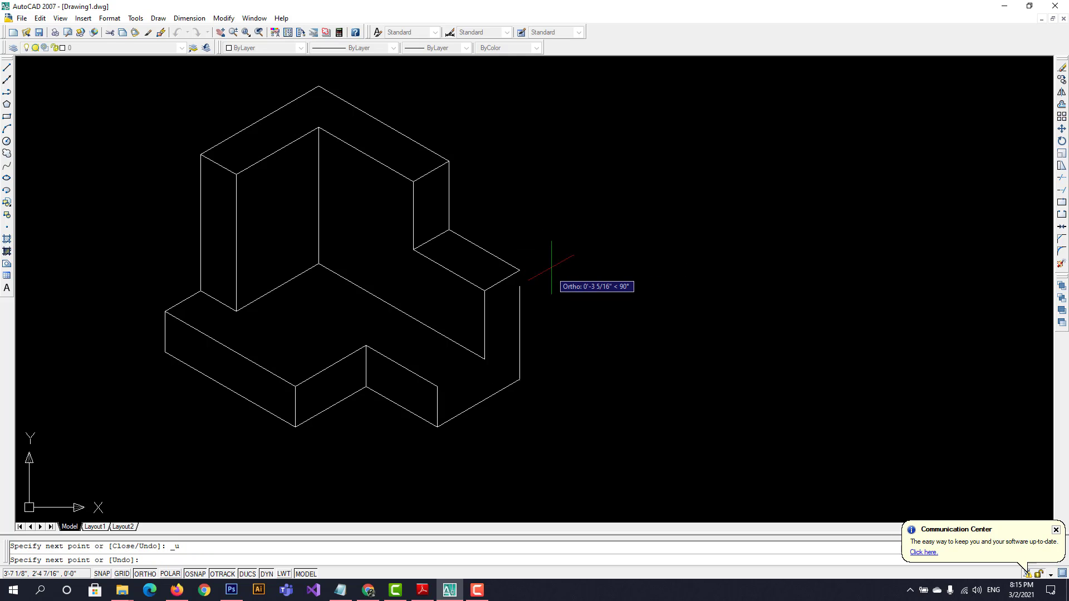
Draw the outer vertical edge 4 units up to the lower step's corner, check the joint, and end the line
text(4)
key(Return)
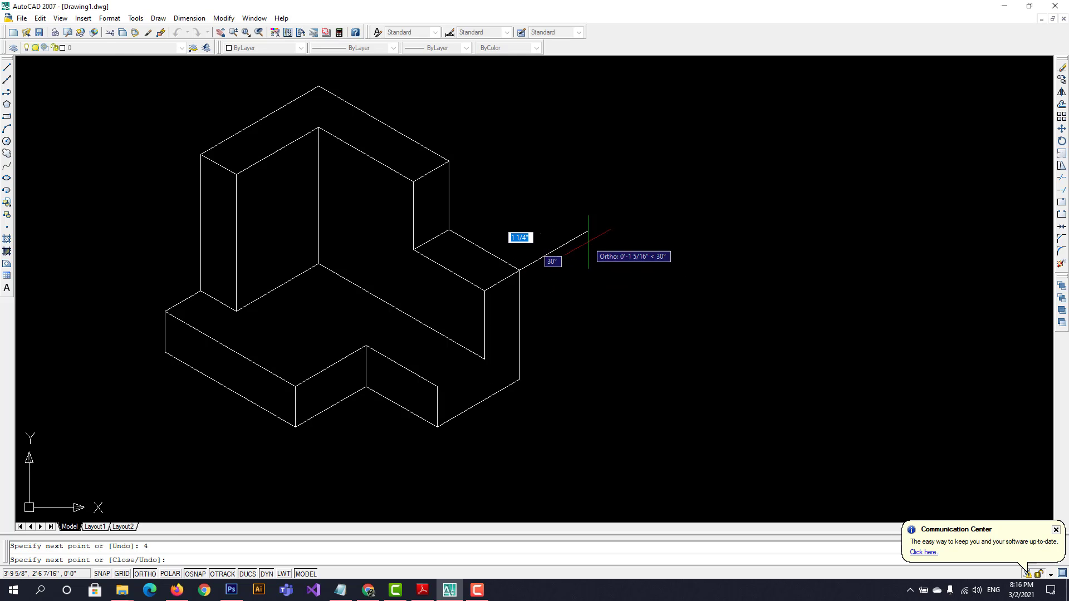
scroll(588, 232, up, 5)
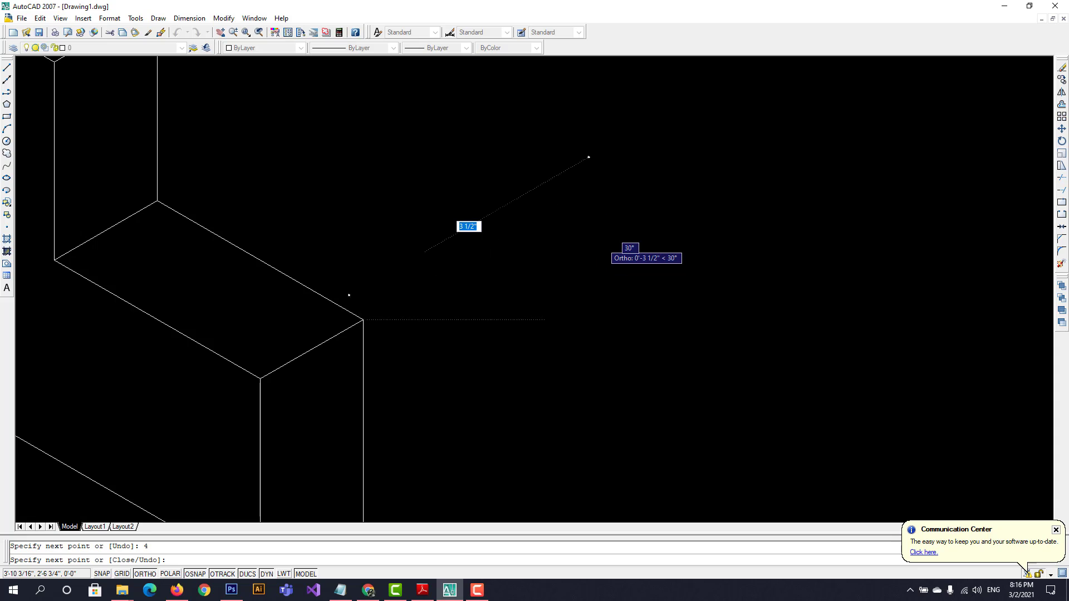
scroll(605, 245, down, 5)
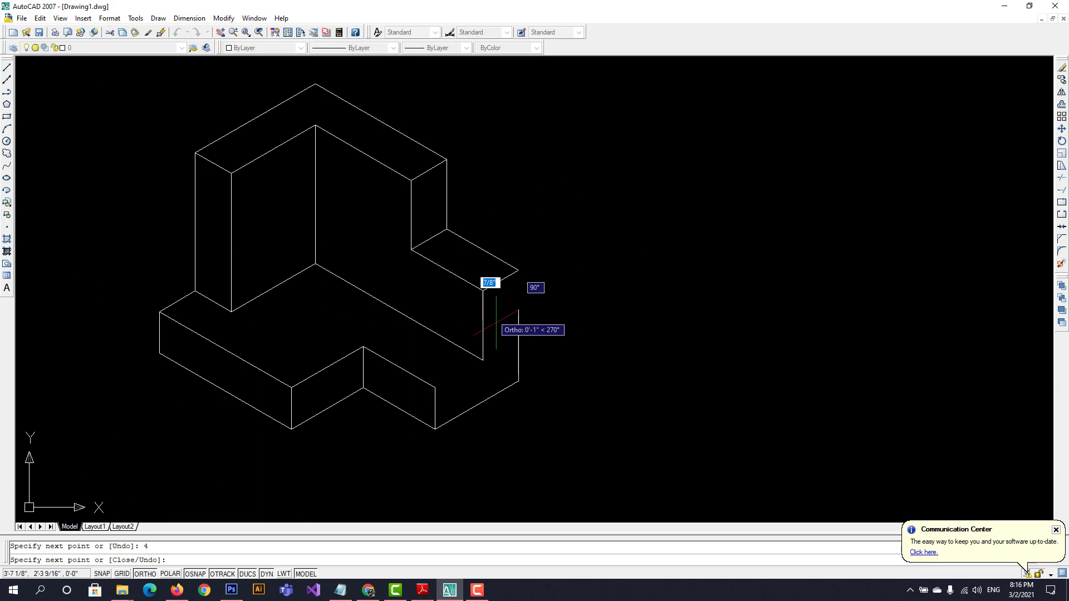
key(Escape)
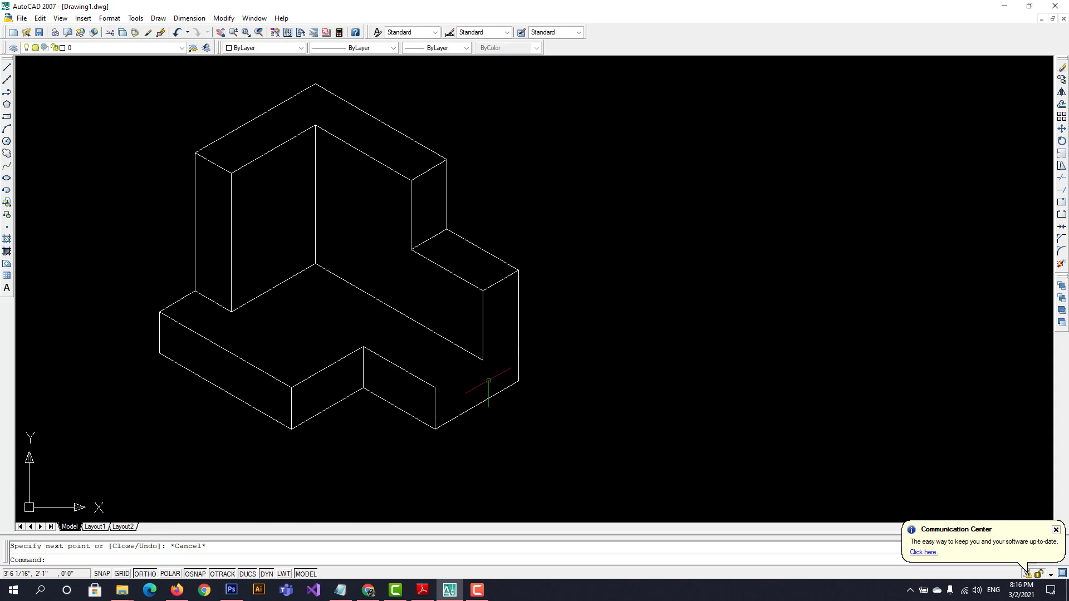
Draw the base's missing top edge from the notch's outer upper corner to the lower end of the step's inner vertical edge
click(10, 70)
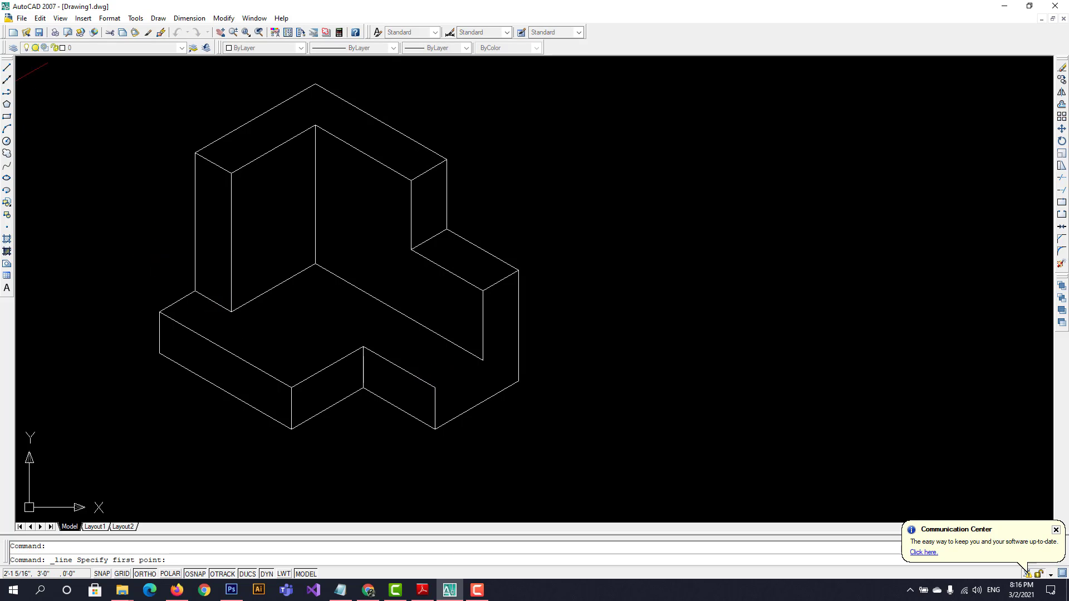
click(434, 388)
scroll(448, 374, up, 4)
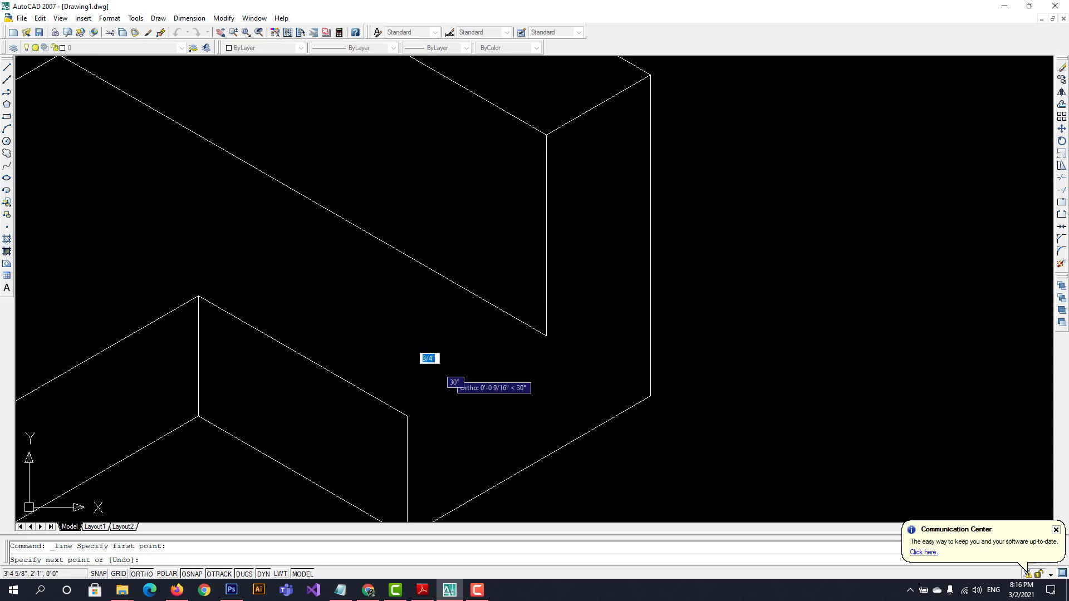
click(546, 336)
key(Escape)
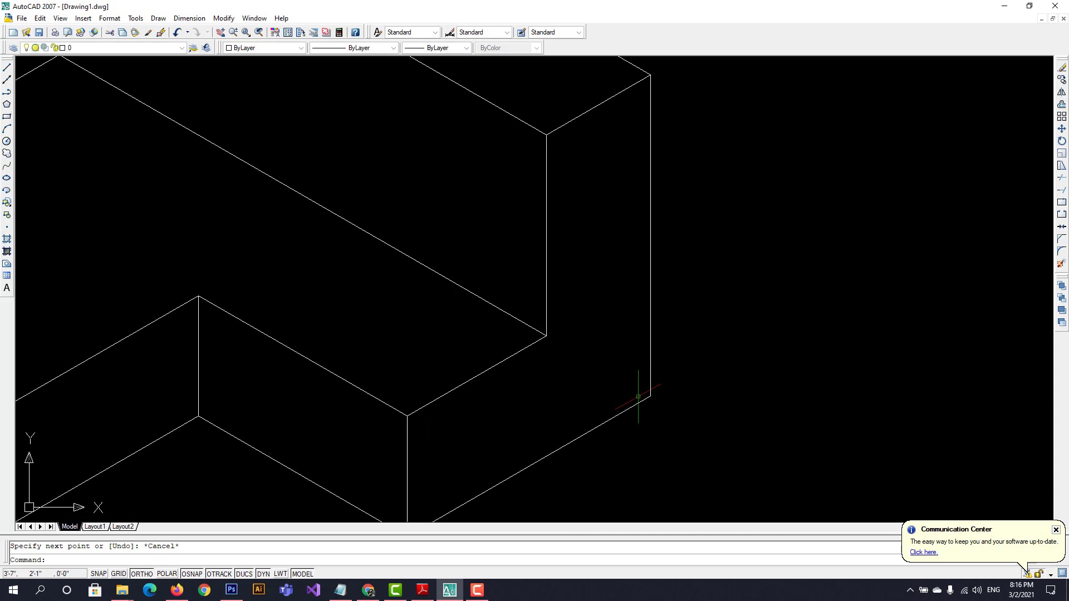
scroll(640, 404, down, 4)
scroll(568, 369, down, 4)
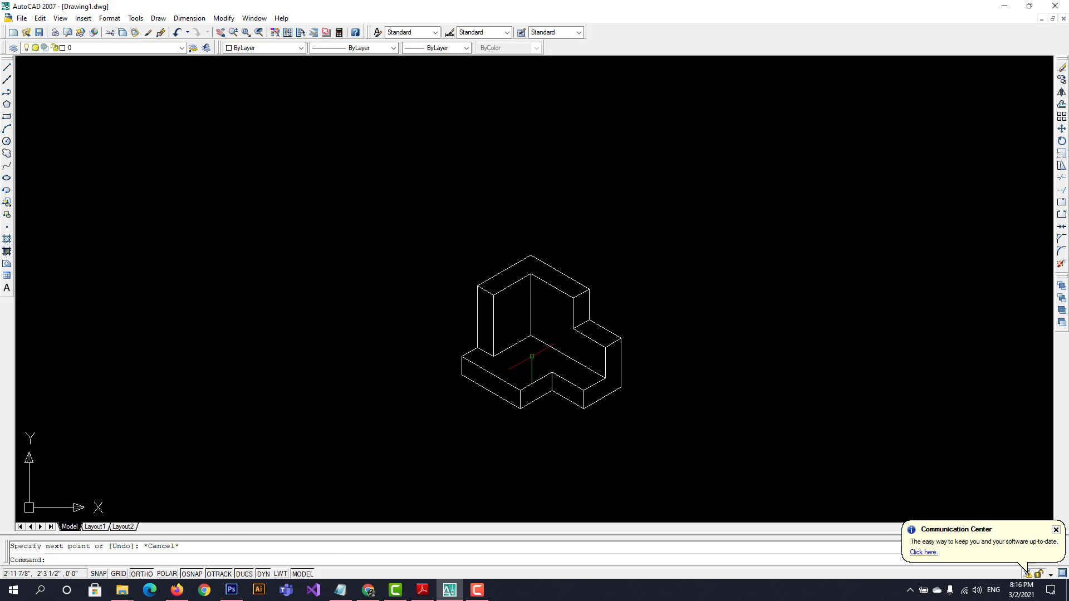
Arrange the drawing side by side with CAD Exp 5 (2).pdf in Adobe Reader and bring the dimensioned isometric reference into view
scroll(532, 357, up, 3)
click(222, 33)
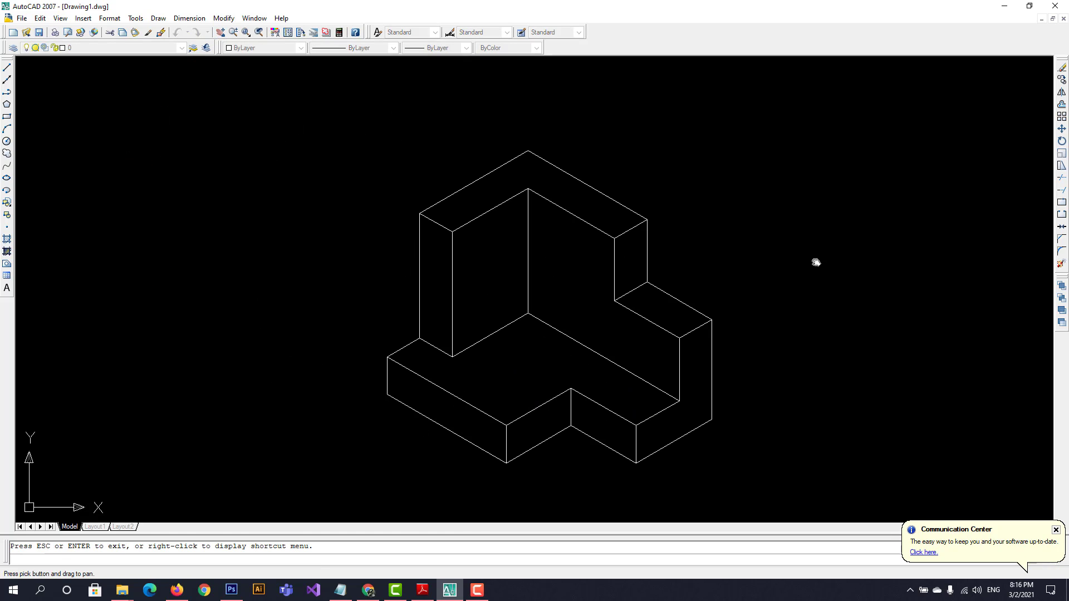
drag(814, 260, 561, 217)
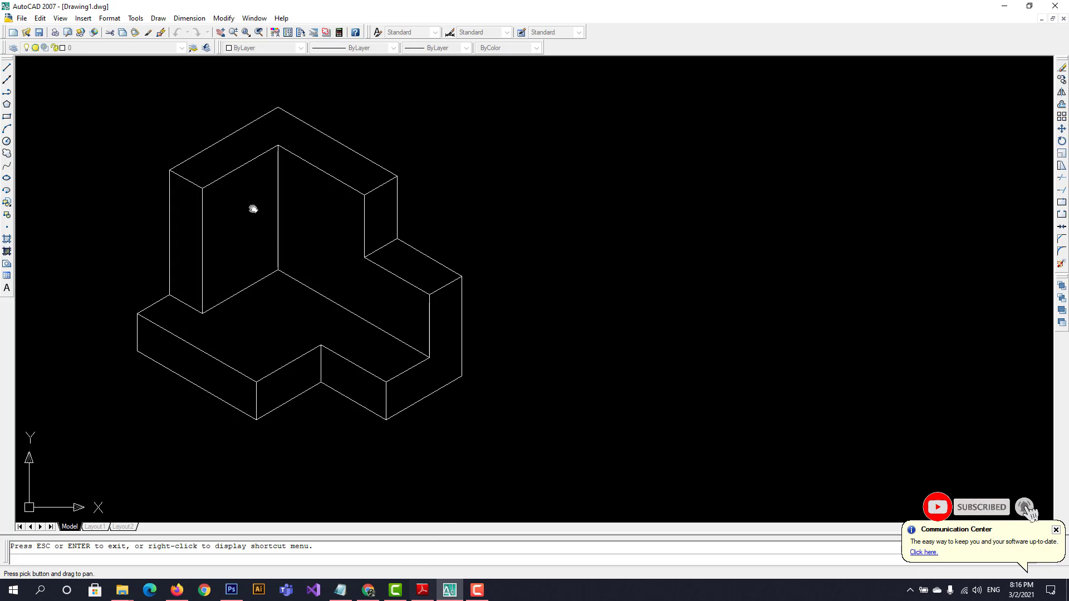
click(204, 21)
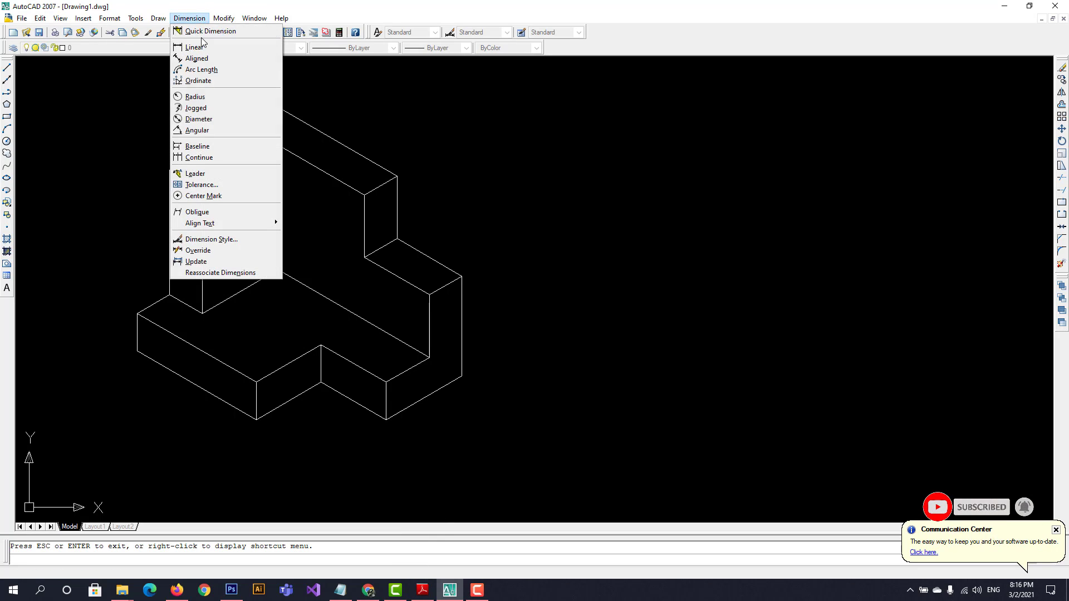
click(214, 57)
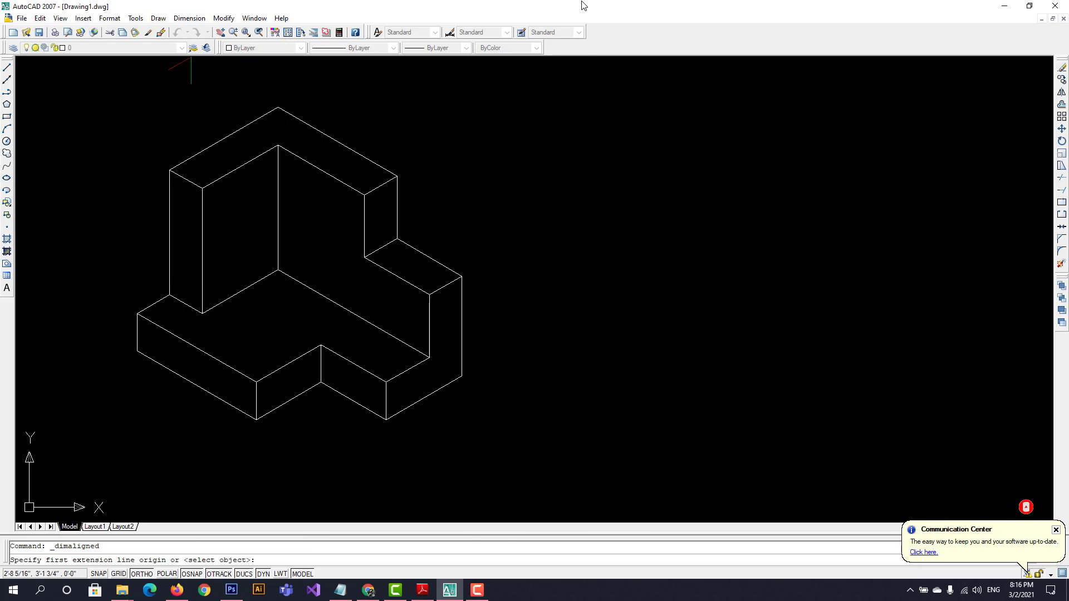
drag(575, 11, 0, 60)
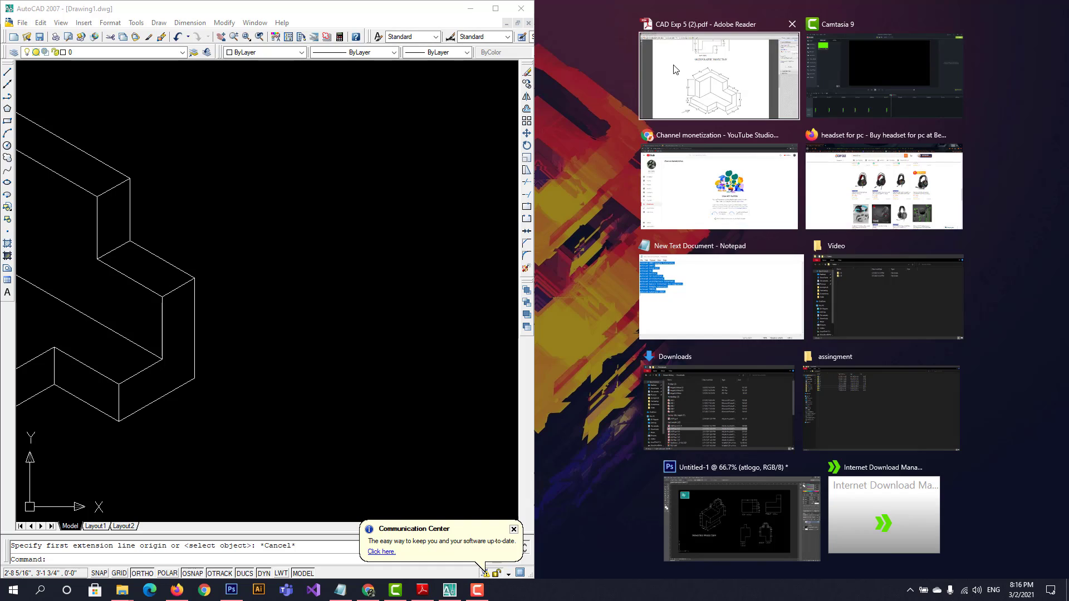
click(713, 72)
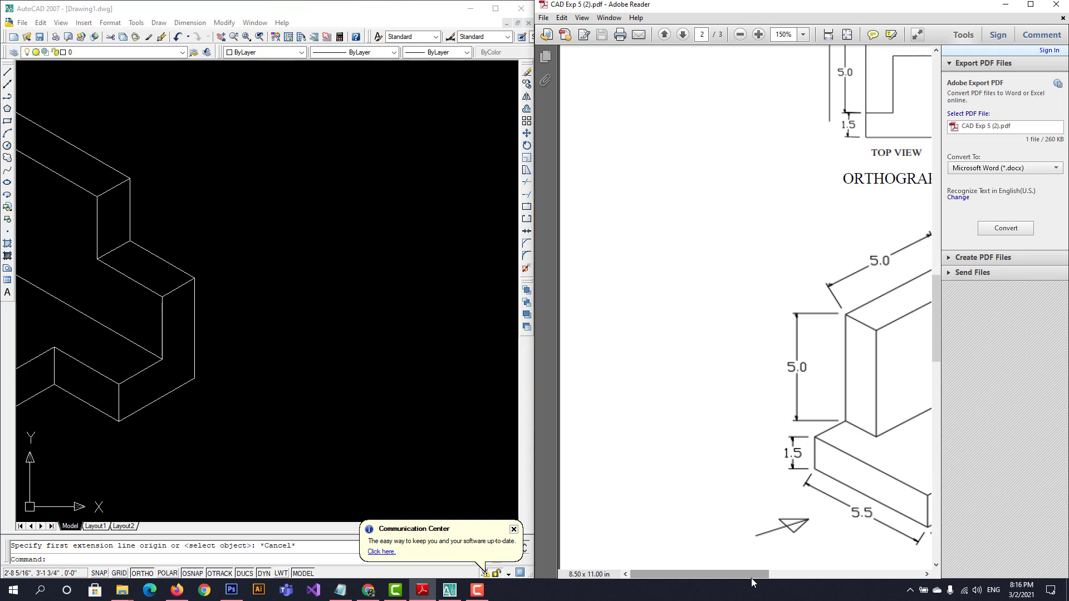
drag(753, 573, 811, 574)
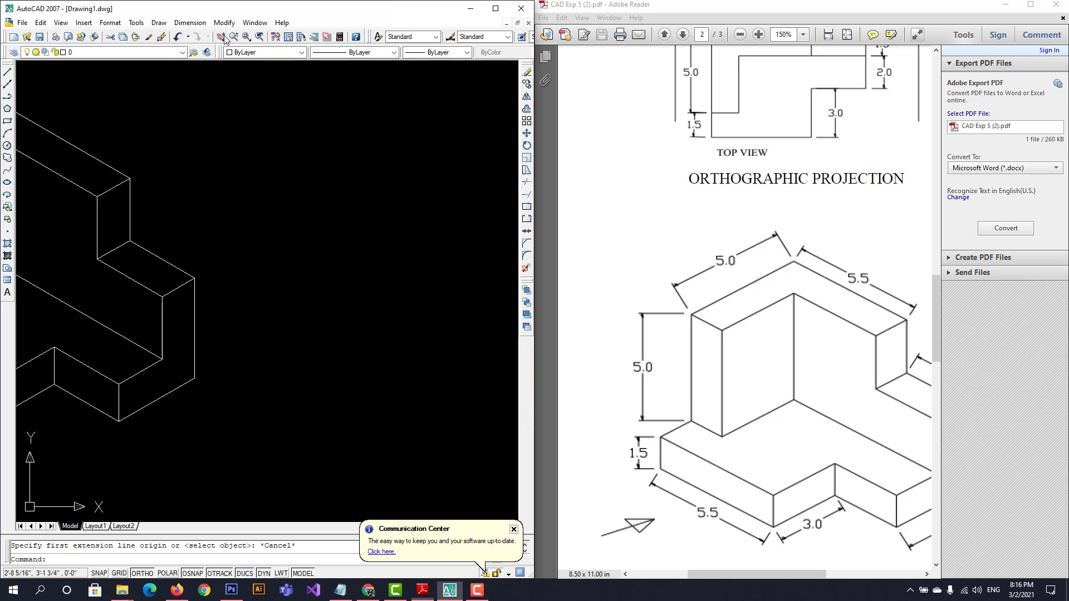
Add an aligned dimension to the tall wall's outer vertical edge above the base, with the dimension line outside the block
click(301, 220)
click(292, 142)
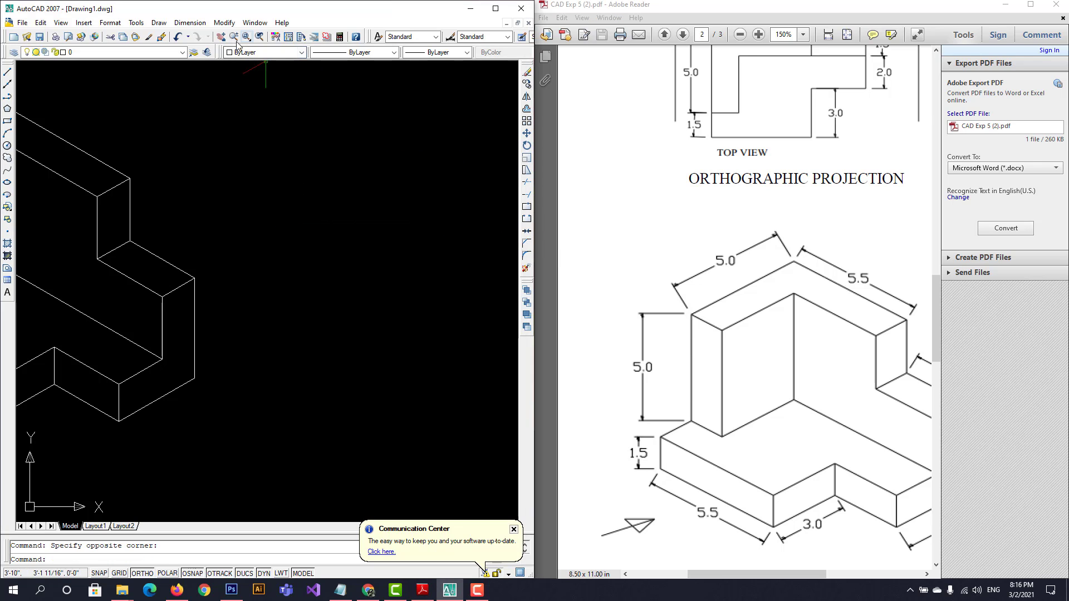
click(221, 37)
drag(291, 167, 510, 236)
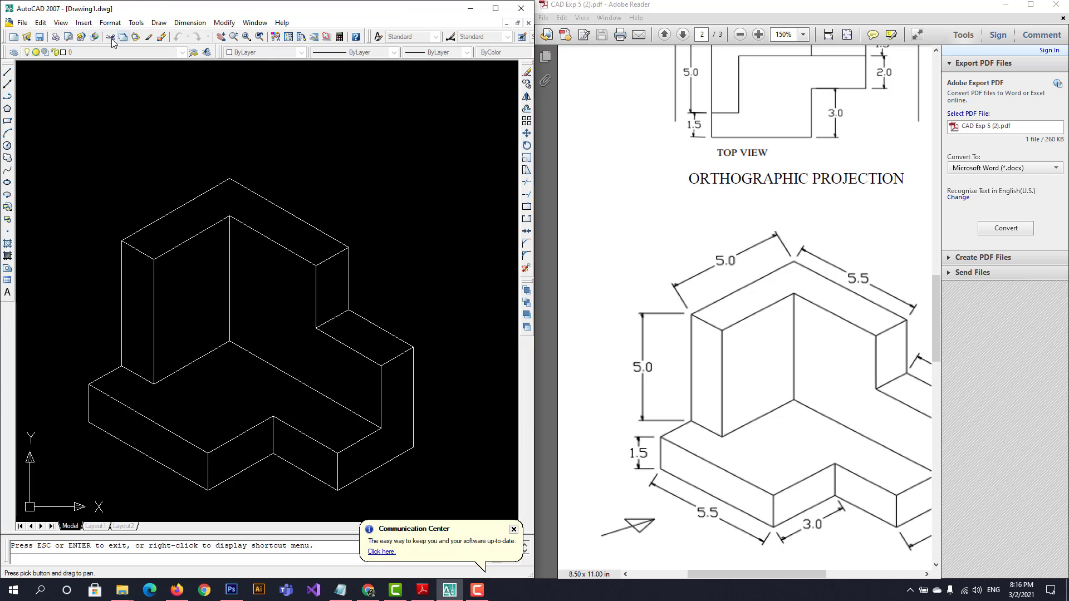
click(190, 23)
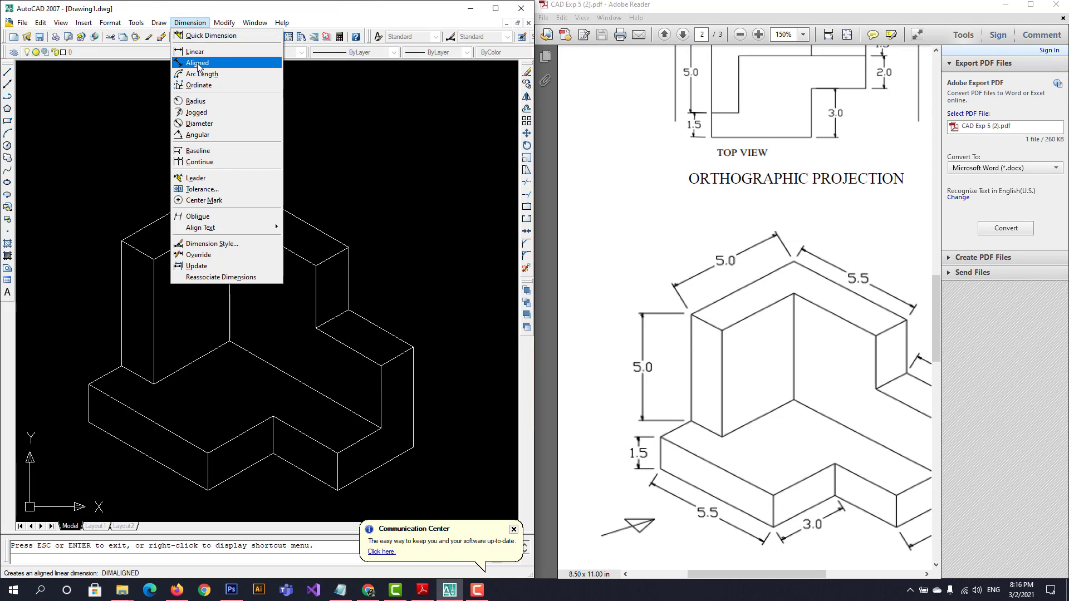
click(202, 64)
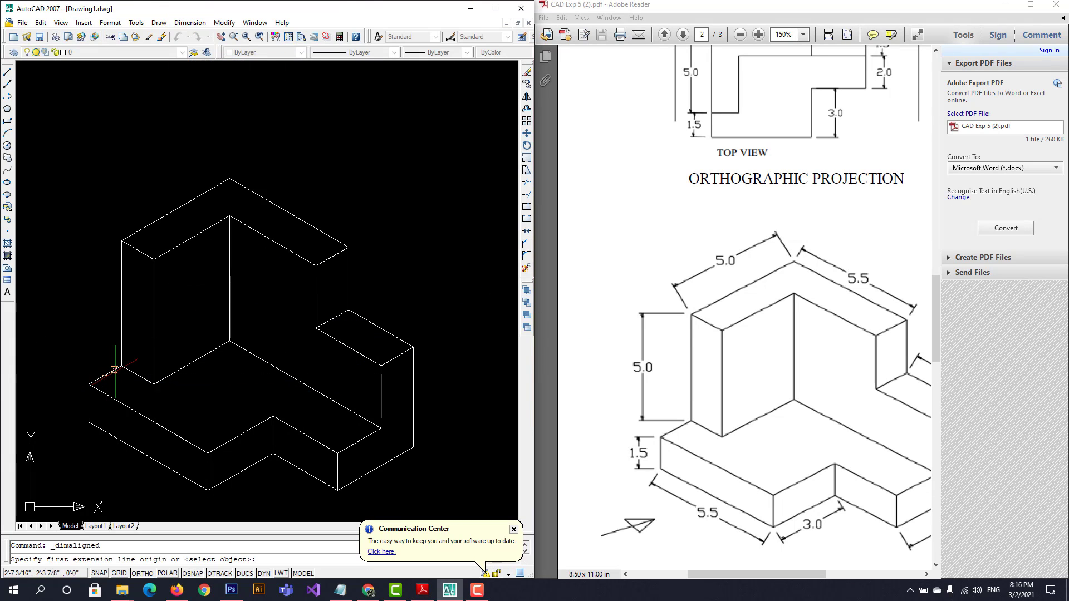
click(122, 366)
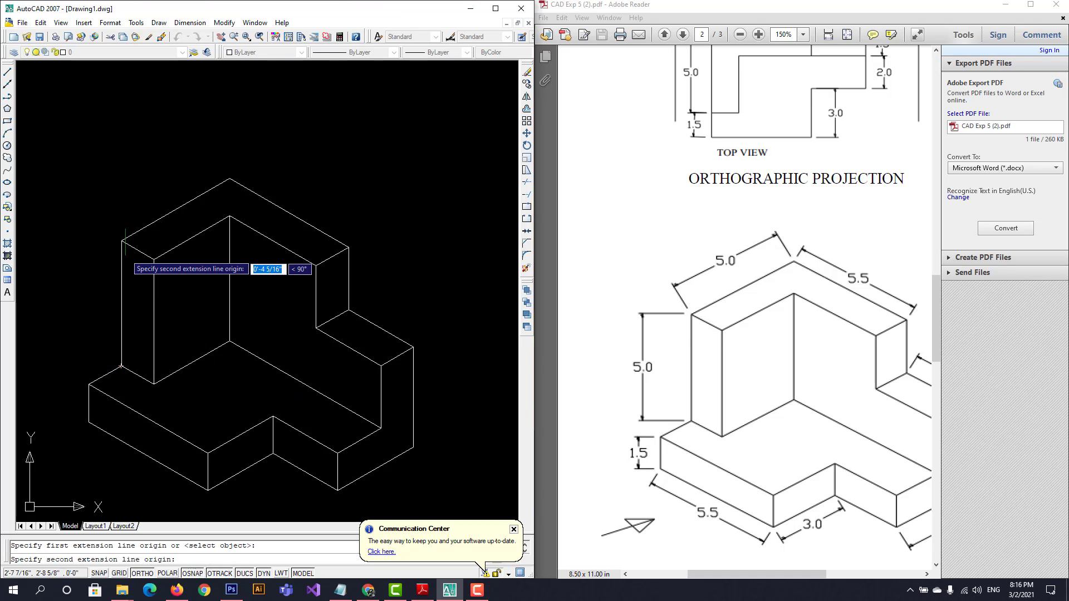
click(121, 240)
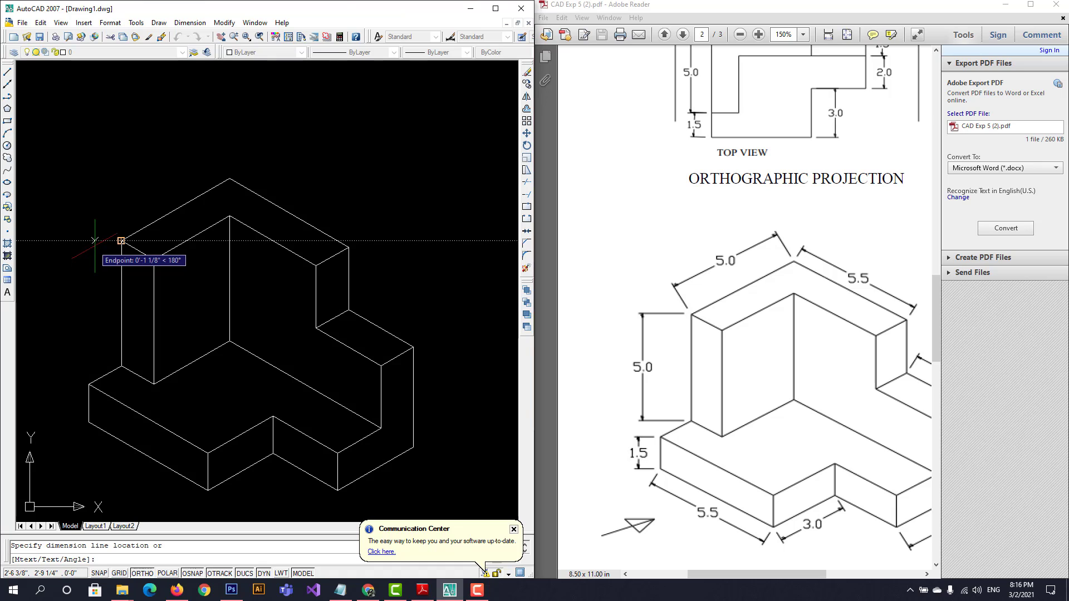
click(97, 240)
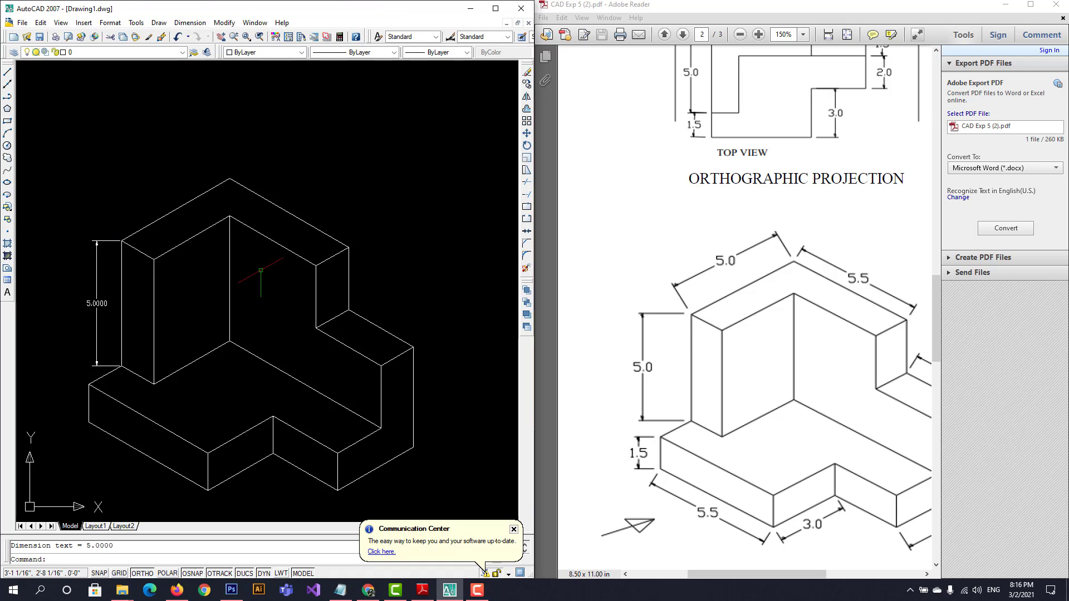
Add an aligned dimension to the tall wall's outer top edge, from the outer vertical edge's upper end to the block's peak
click(190, 22)
click(196, 69)
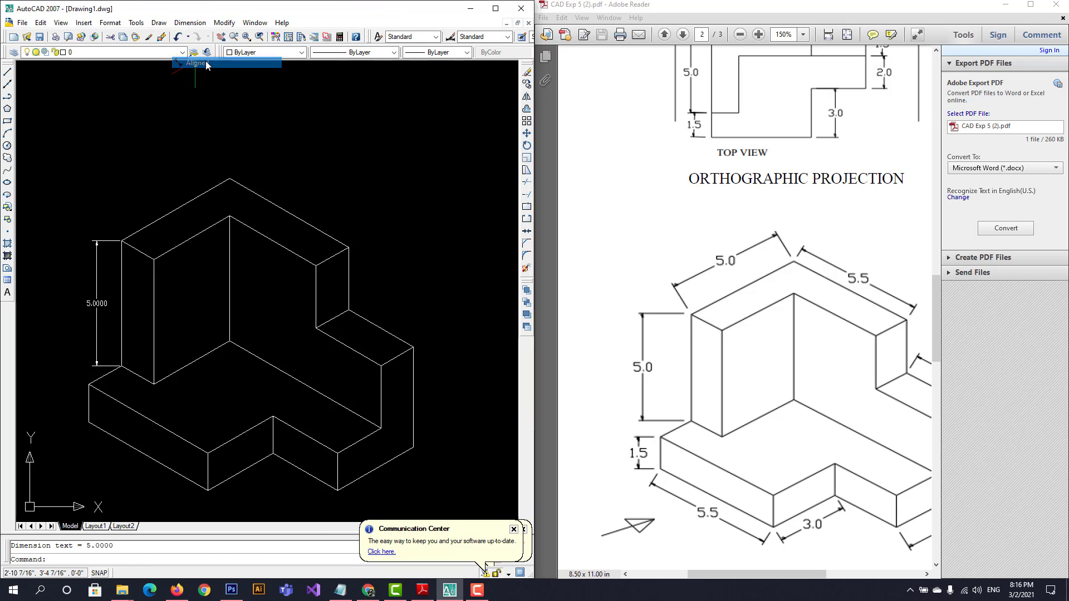
click(122, 240)
click(229, 178)
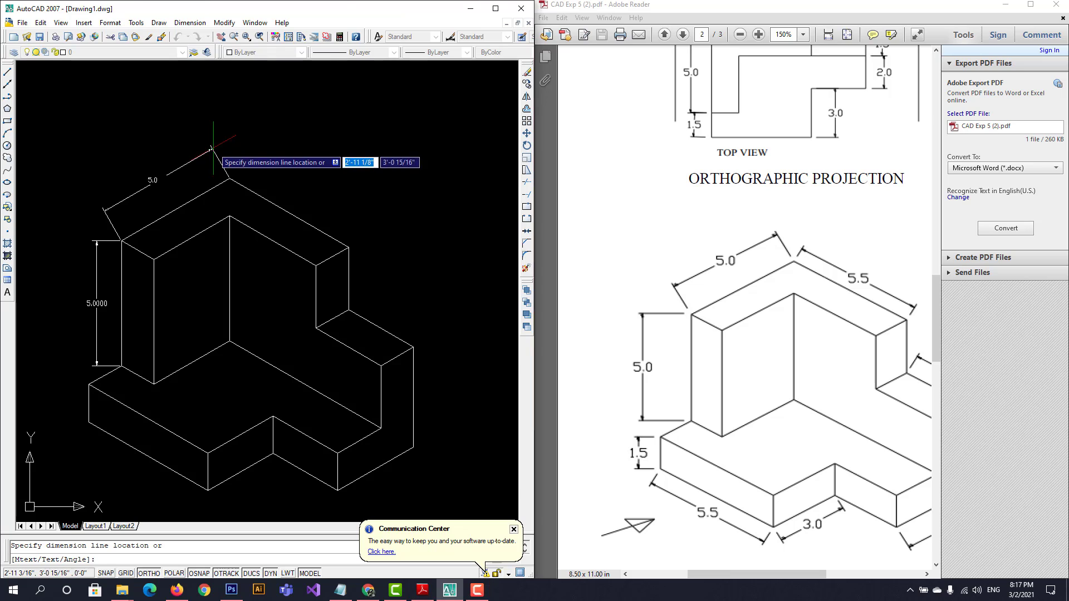
click(168, 177)
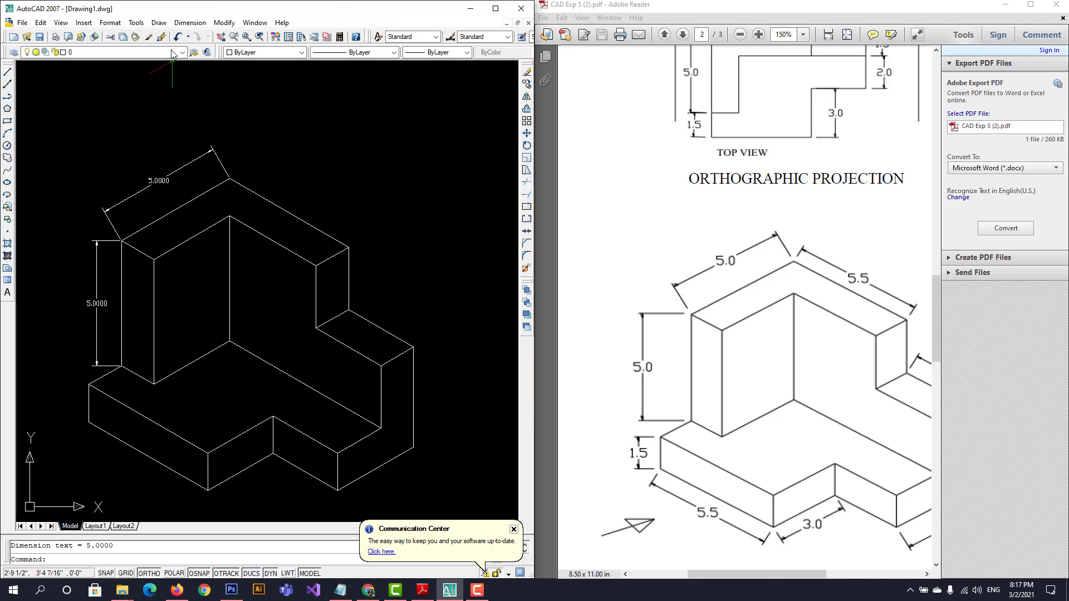
click(188, 22)
click(196, 63)
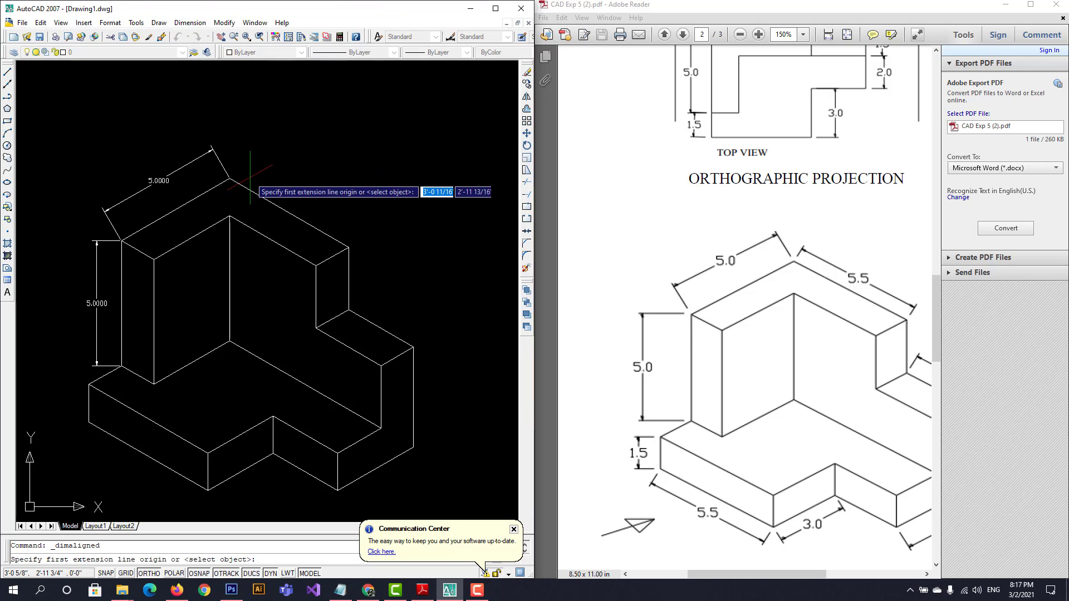
click(229, 177)
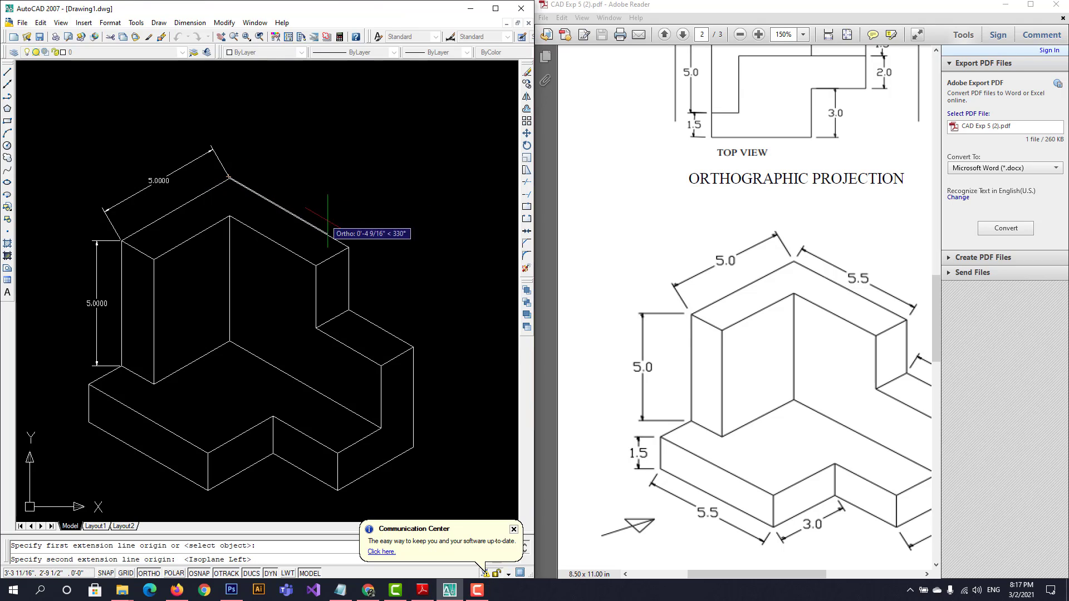
click(349, 246)
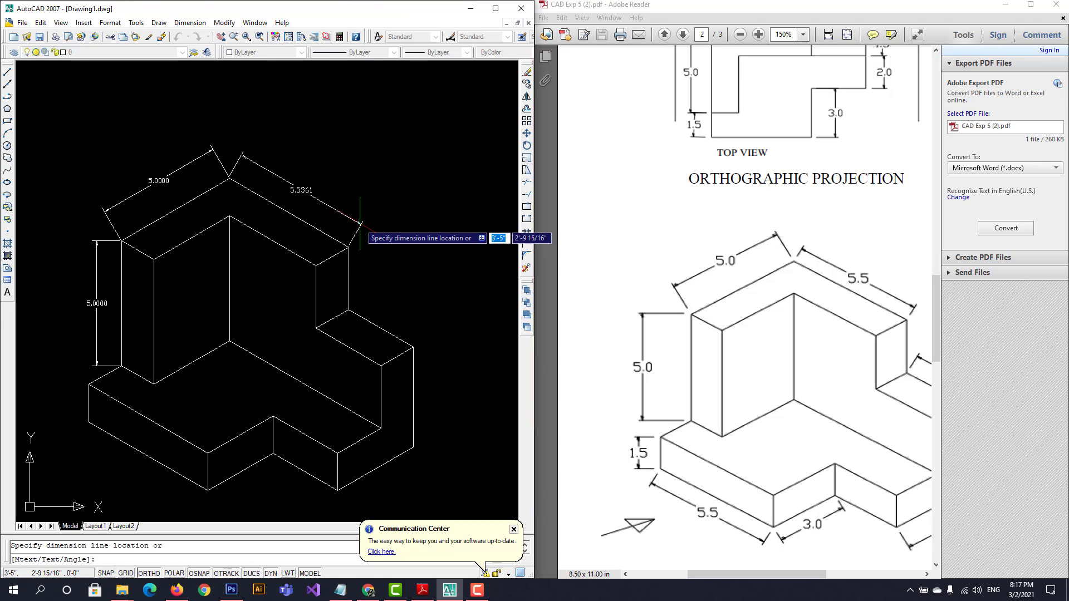
key(Escape)
Add an aligned dimension to the back wall's outer top edge, from the block's peak down to the upper step's outer corner
click(192, 24)
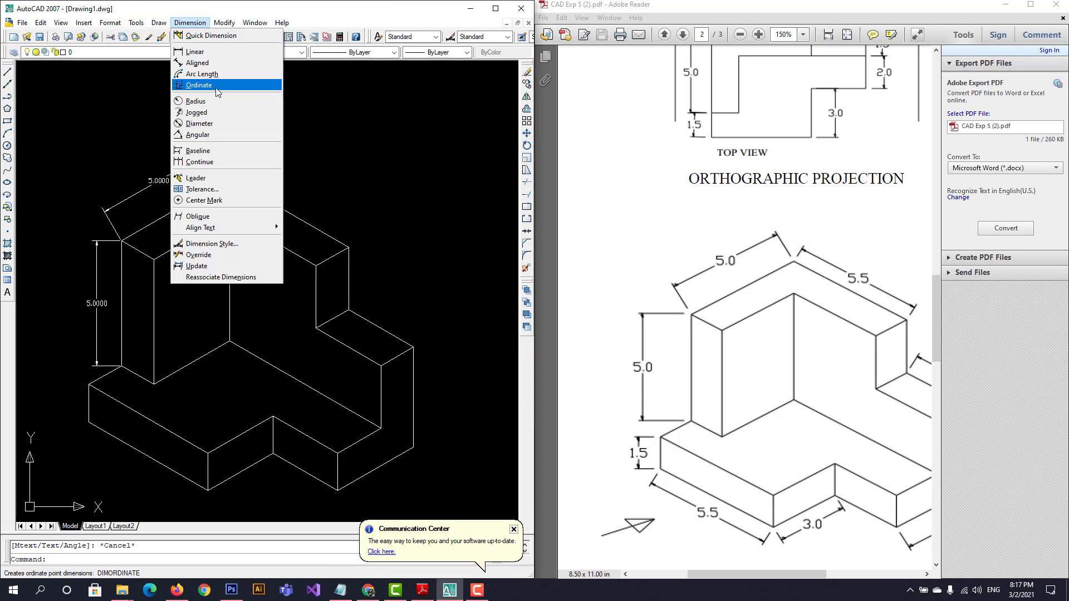
click(197, 63)
scroll(228, 167, up, 2)
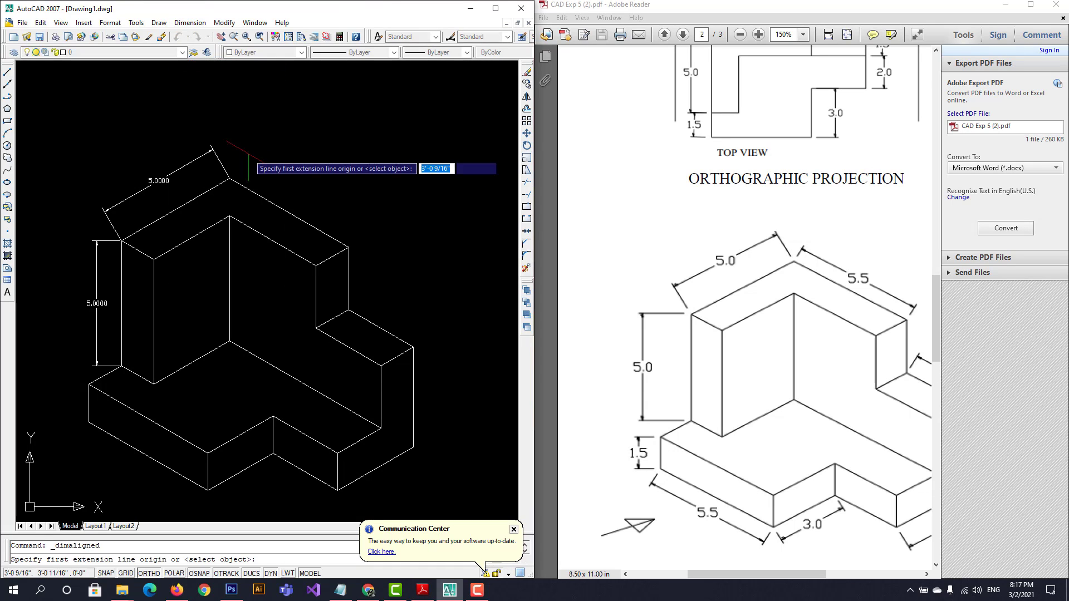
click(227, 183)
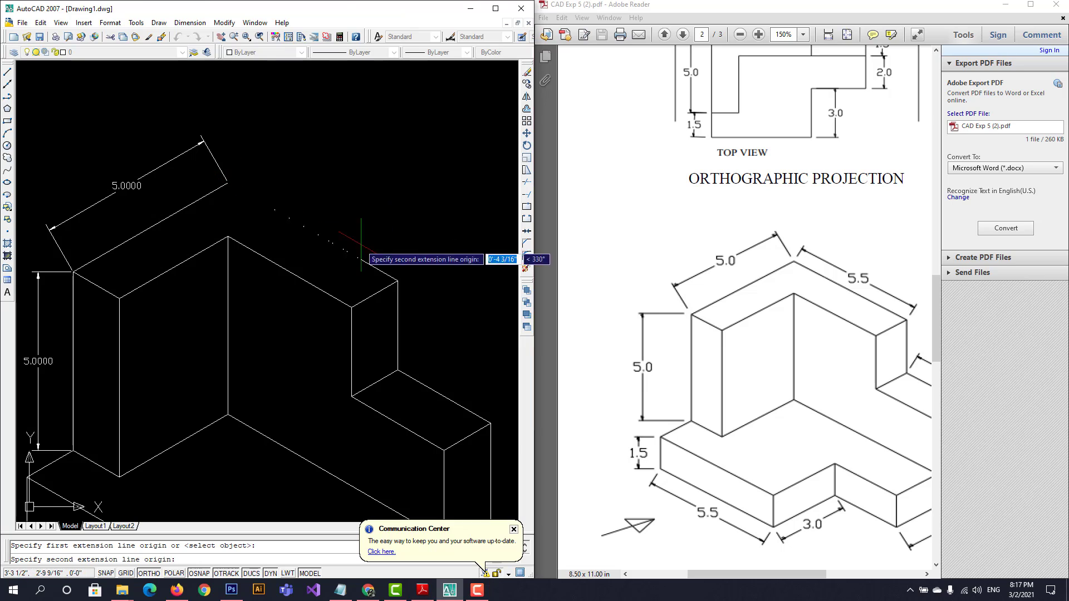
click(397, 280)
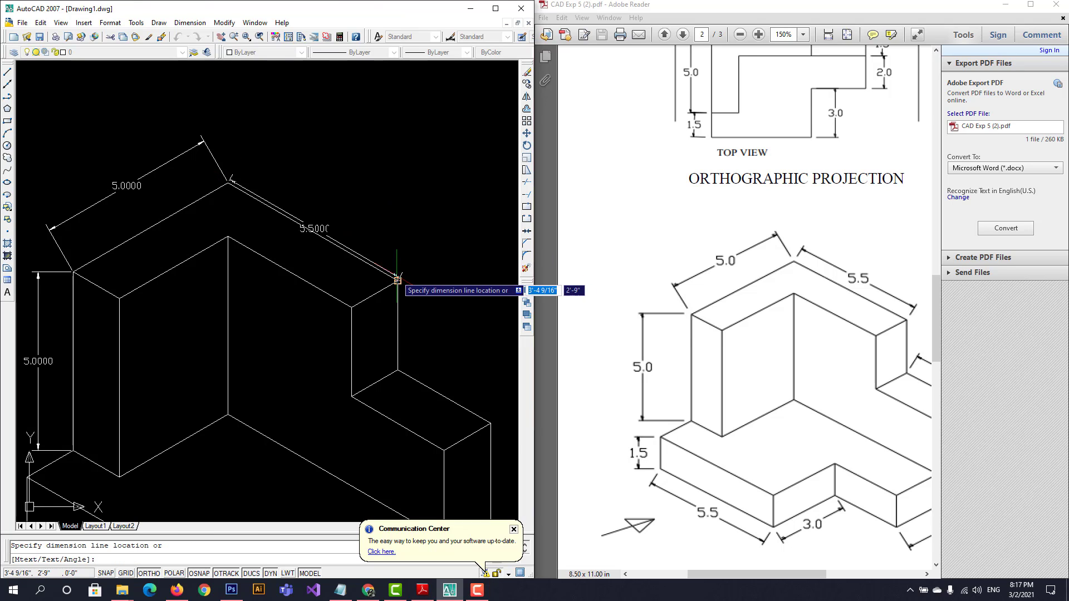
click(421, 253)
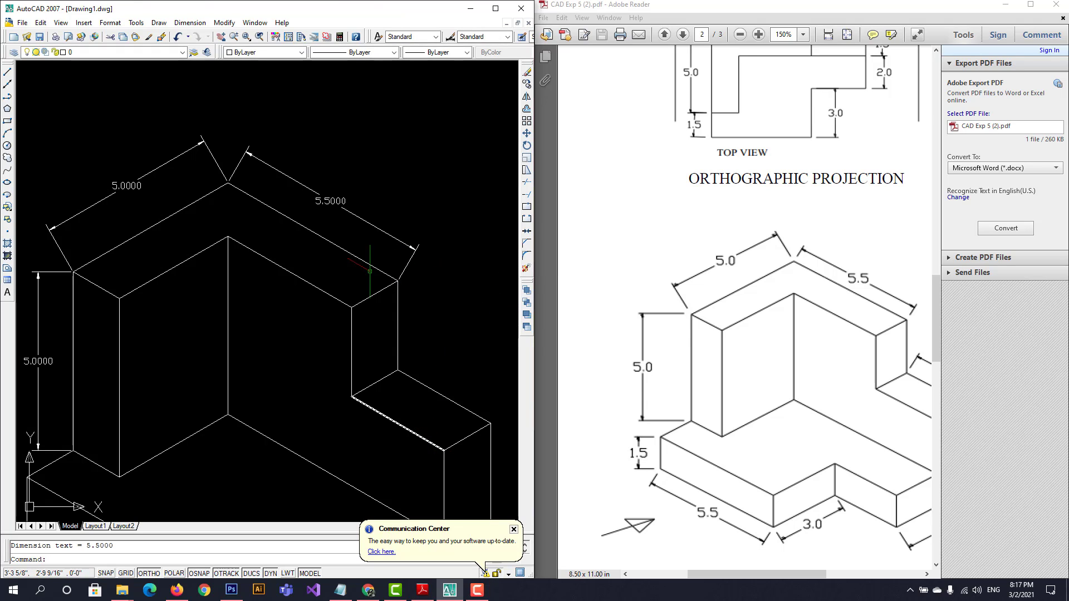
Add an aligned dimension to the lower step's outer top edge, from the tall wall's foot to the step's outer corner, offset outside the block
scroll(288, 158, down, 2)
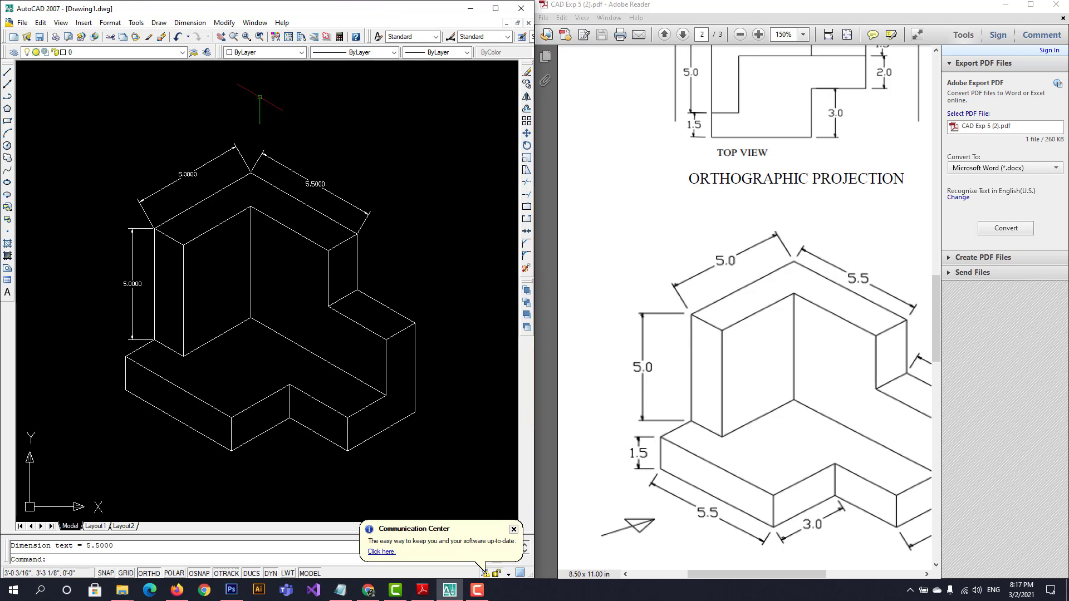
click(222, 36)
drag(483, 240, 368, 200)
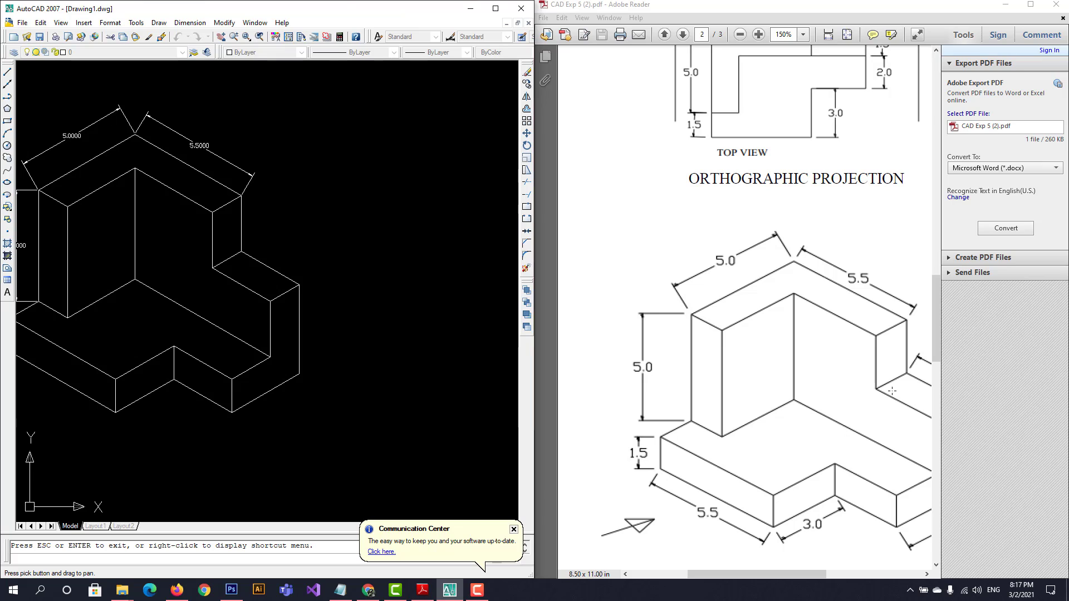
drag(772, 576, 800, 576)
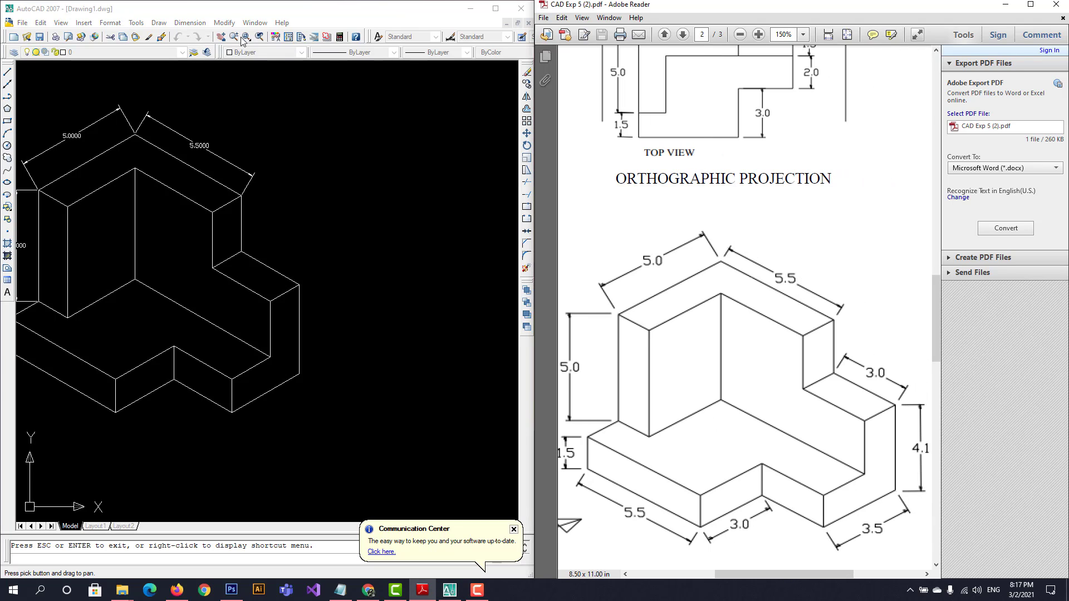
click(199, 25)
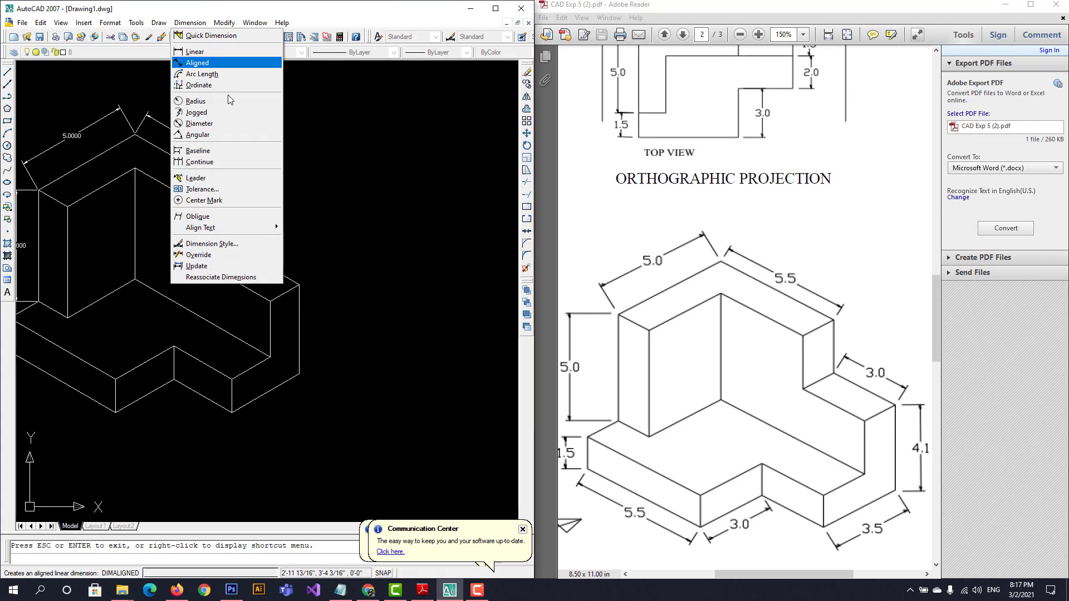
click(192, 64)
click(241, 252)
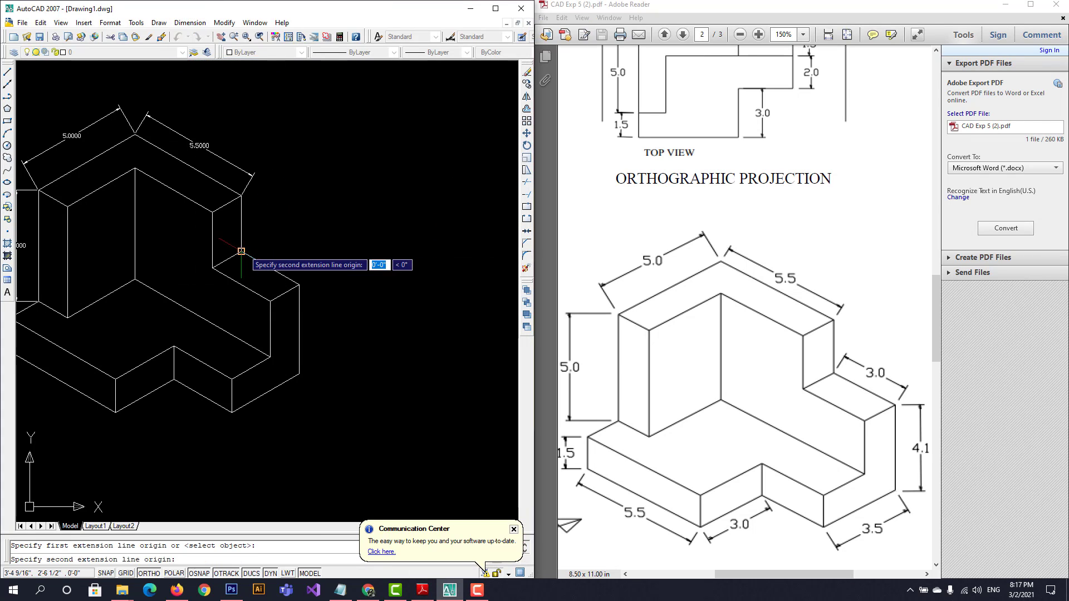
scroll(290, 282, up, 3)
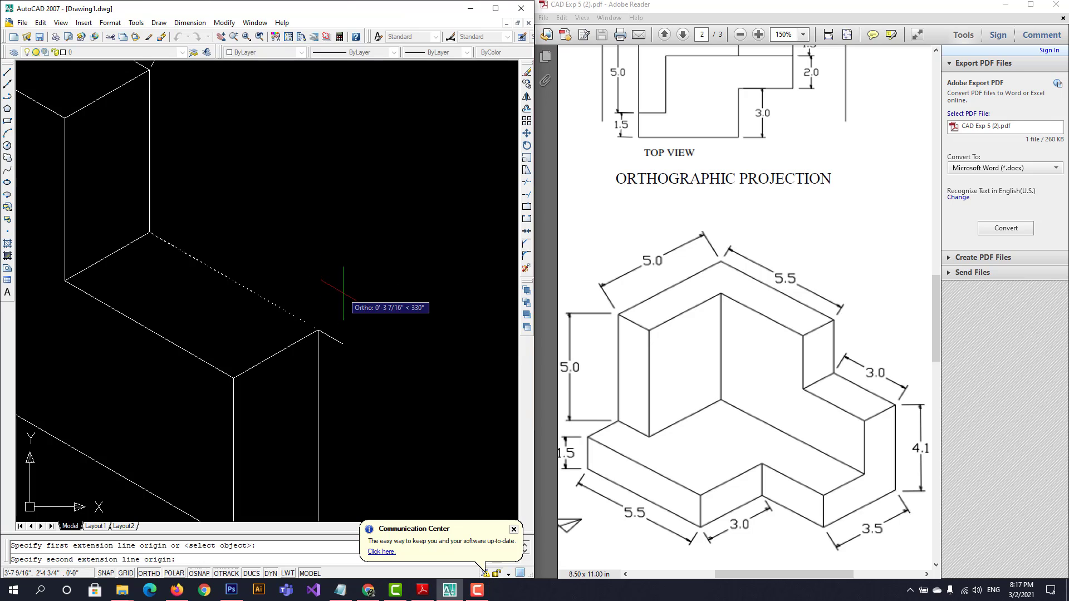
click(317, 329)
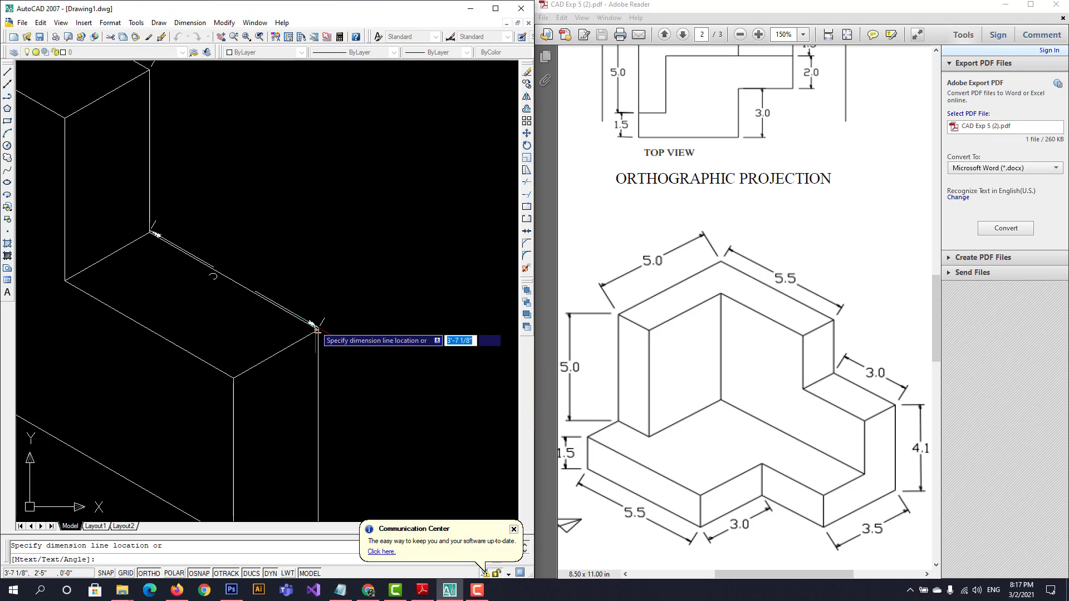
click(328, 299)
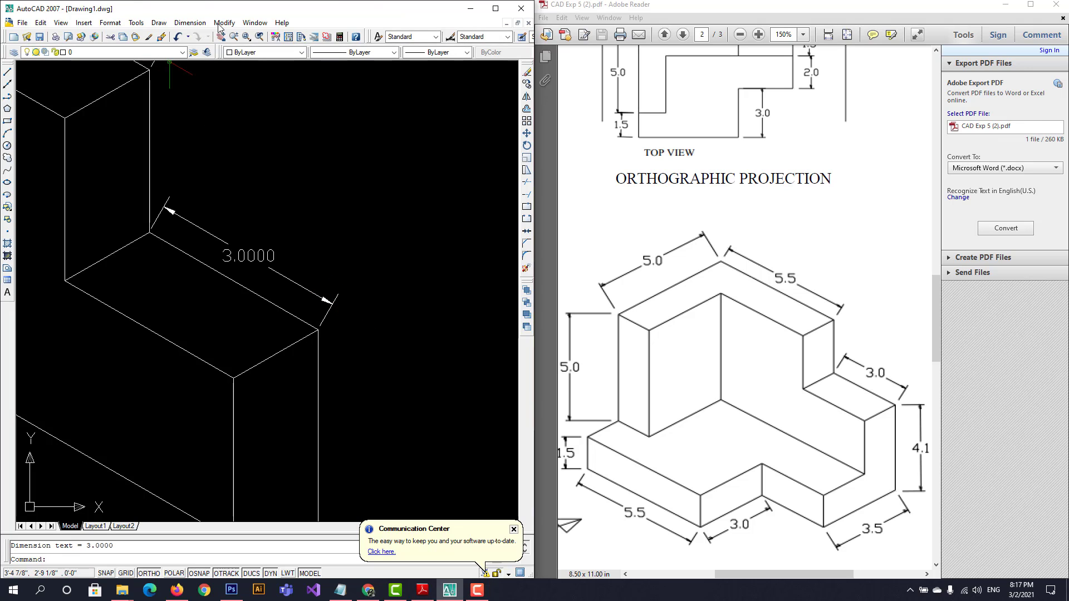
click(200, 23)
click(192, 64)
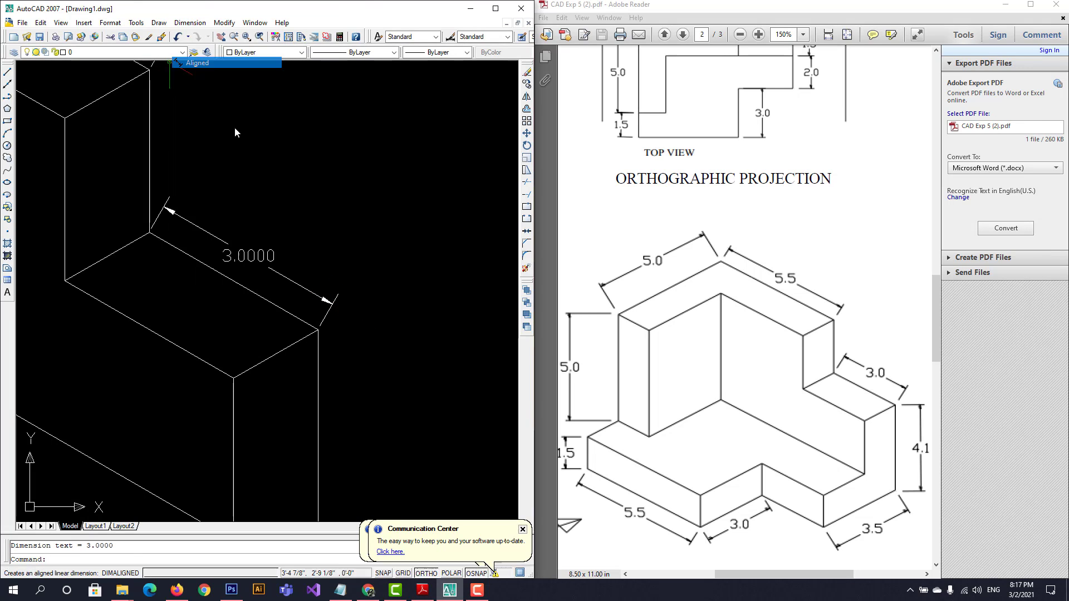
click(319, 331)
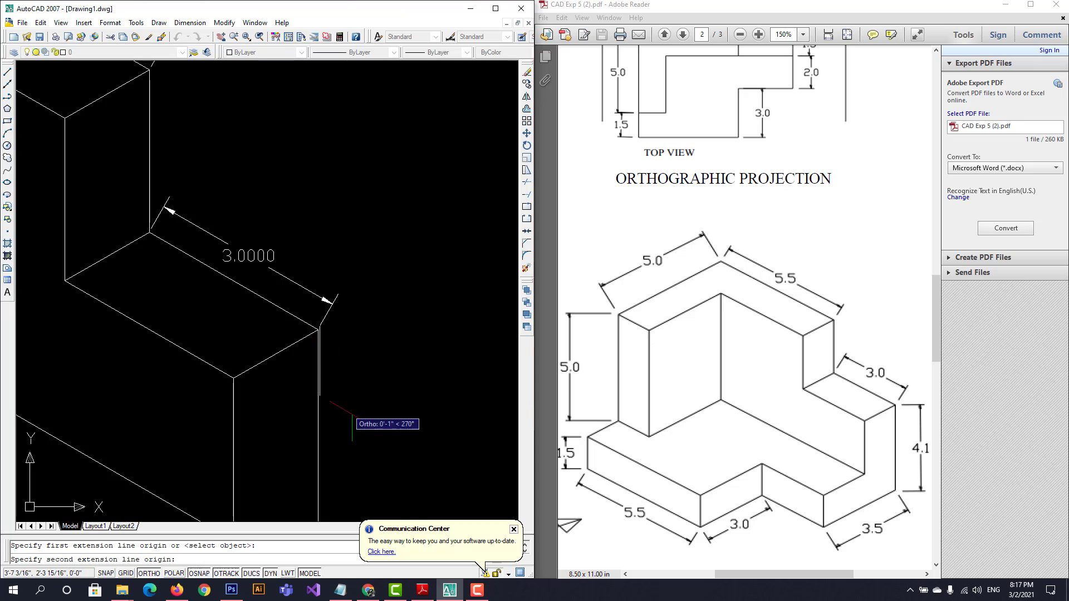
scroll(353, 415, down, 8)
scroll(350, 423, up, 4)
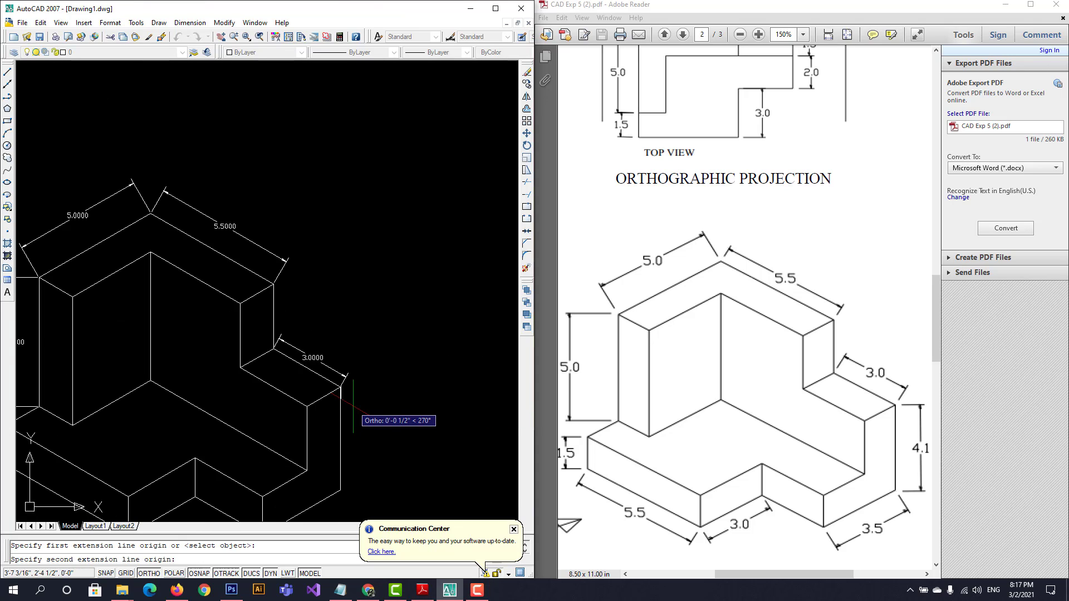
click(340, 490)
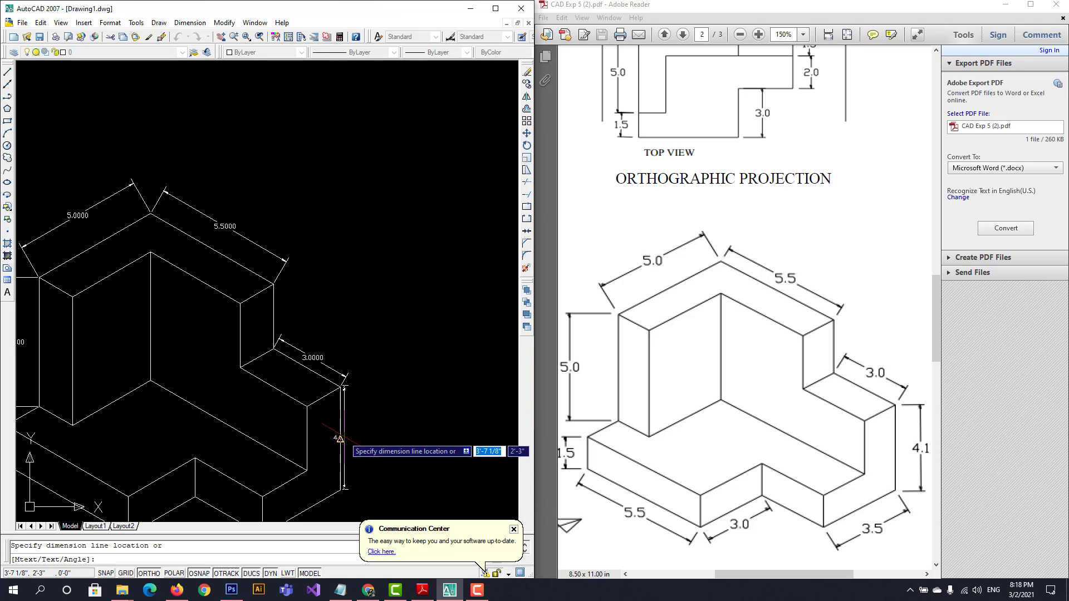
key(Escape)
click(189, 22)
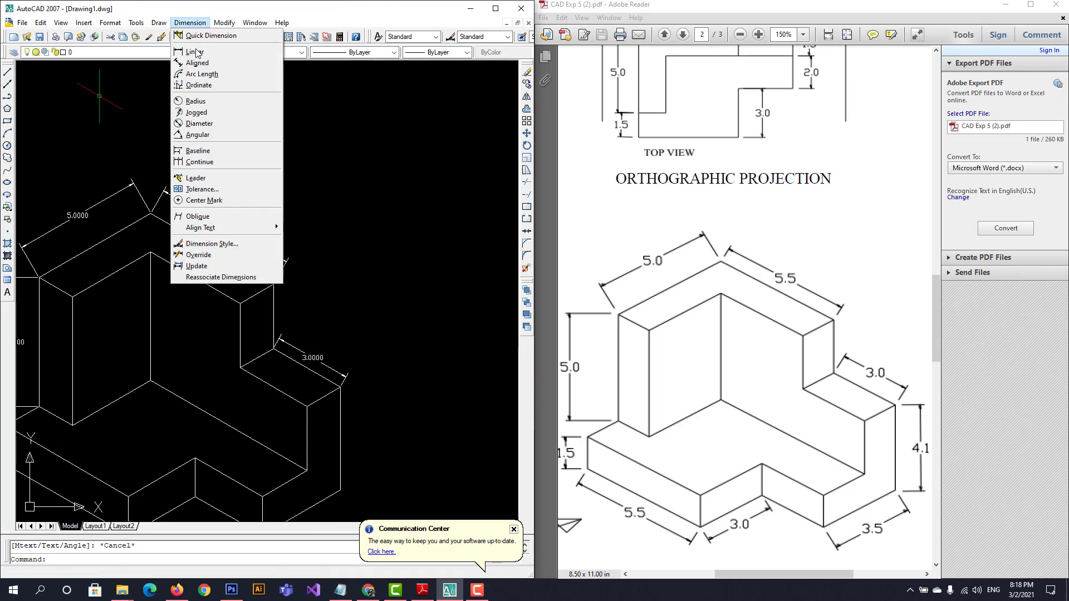
click(196, 58)
scroll(384, 412, up, 3)
scroll(382, 412, up, 3)
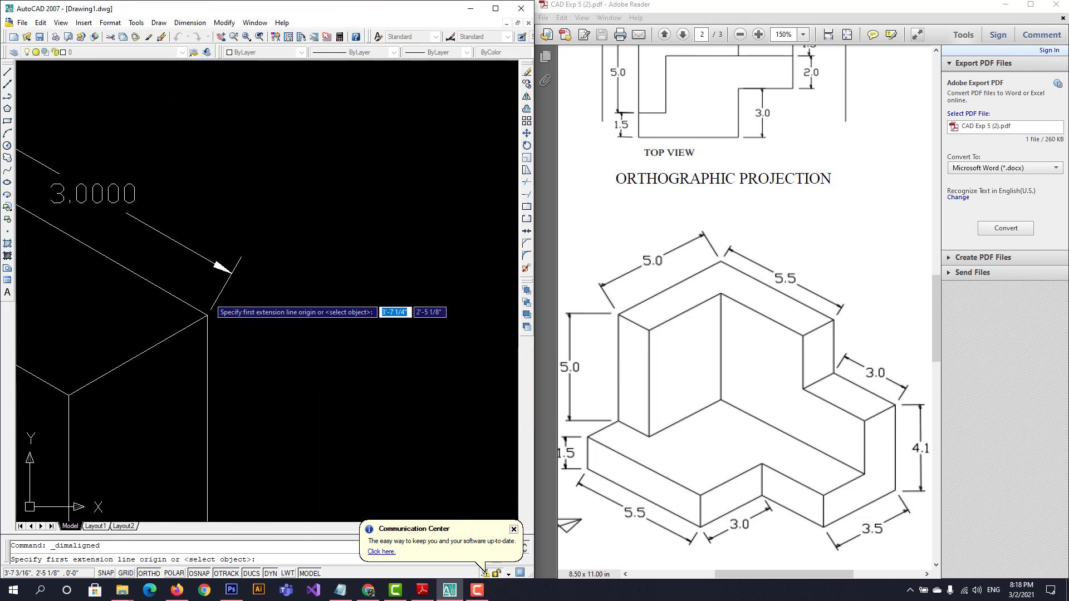
click(208, 315)
scroll(282, 423, down, 4)
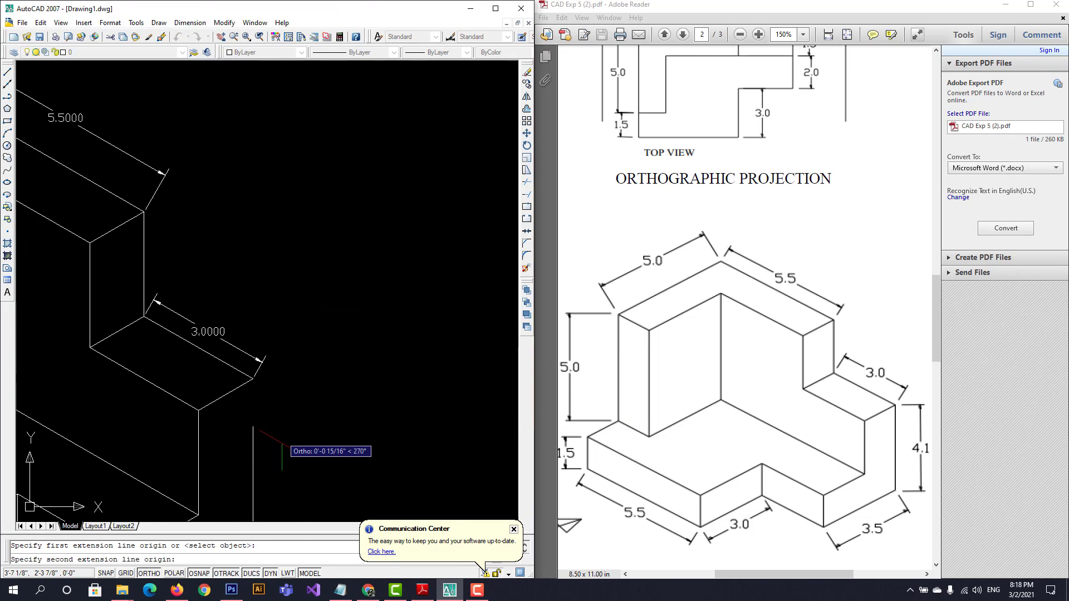
scroll(279, 467, down, 4)
scroll(279, 467, up, 2)
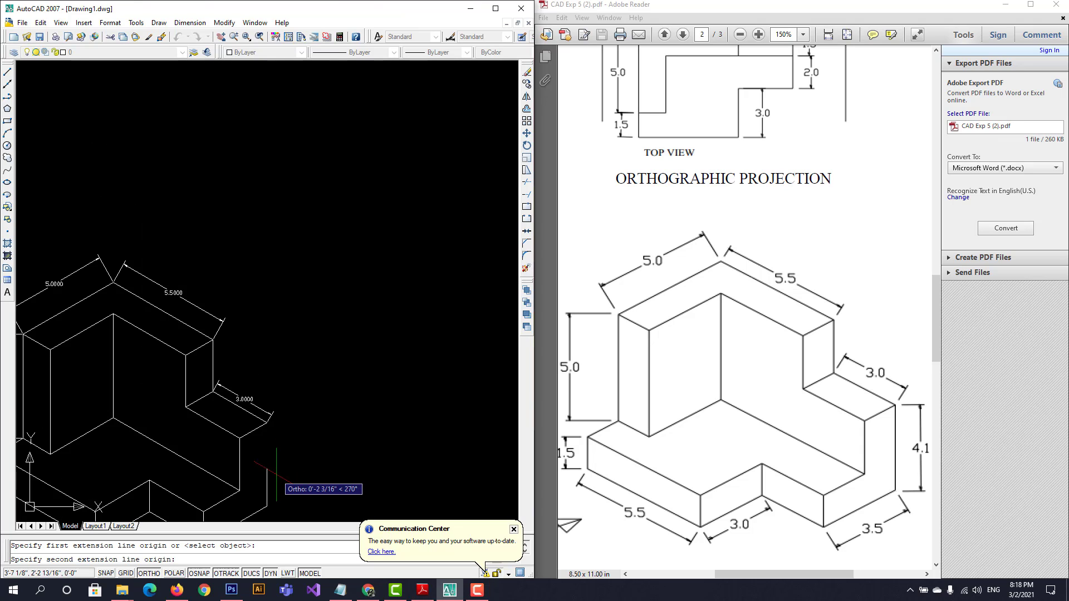
scroll(276, 479, up, 2)
scroll(264, 504, down, 3)
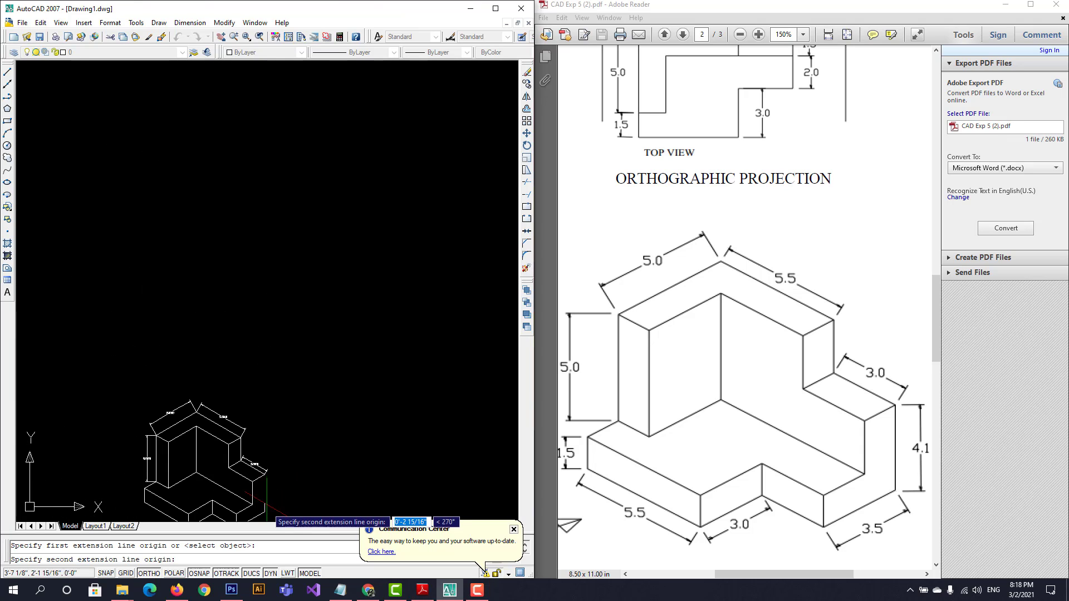
scroll(264, 504, up, 5)
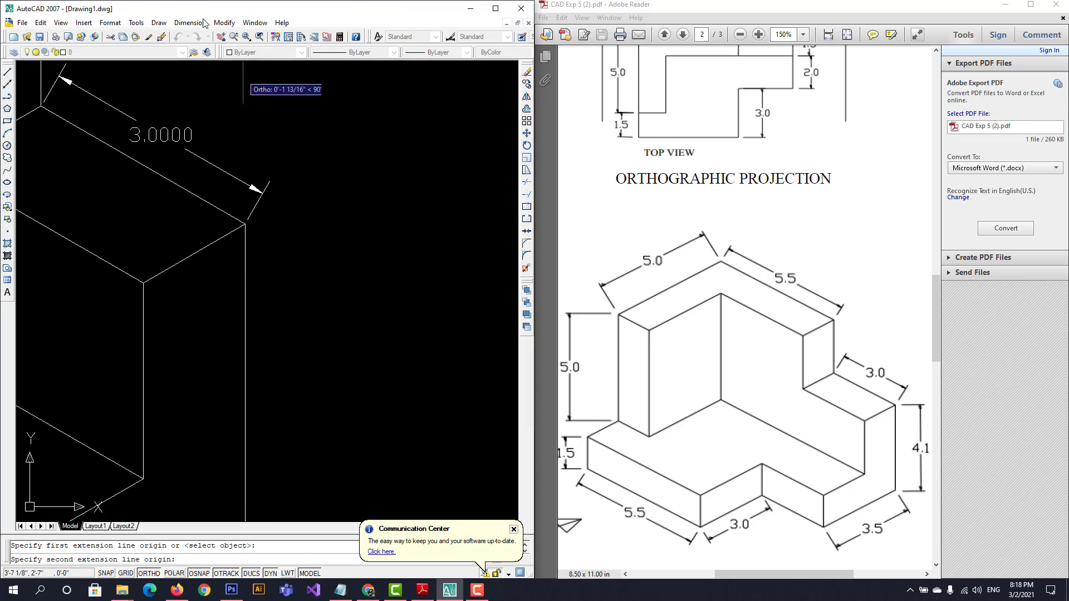
Add an aligned dimension to the lower step's outer vertical edge, from its top corner down to the base, with the dimension line outside the block
click(221, 36)
drag(329, 267, 367, 71)
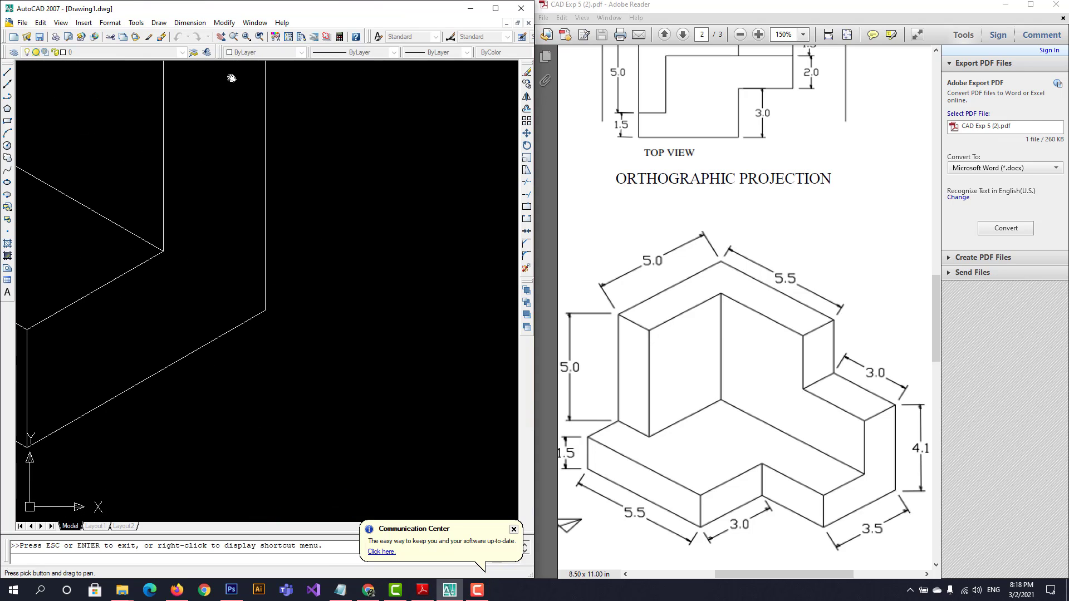
scroll(266, 301, down, 4)
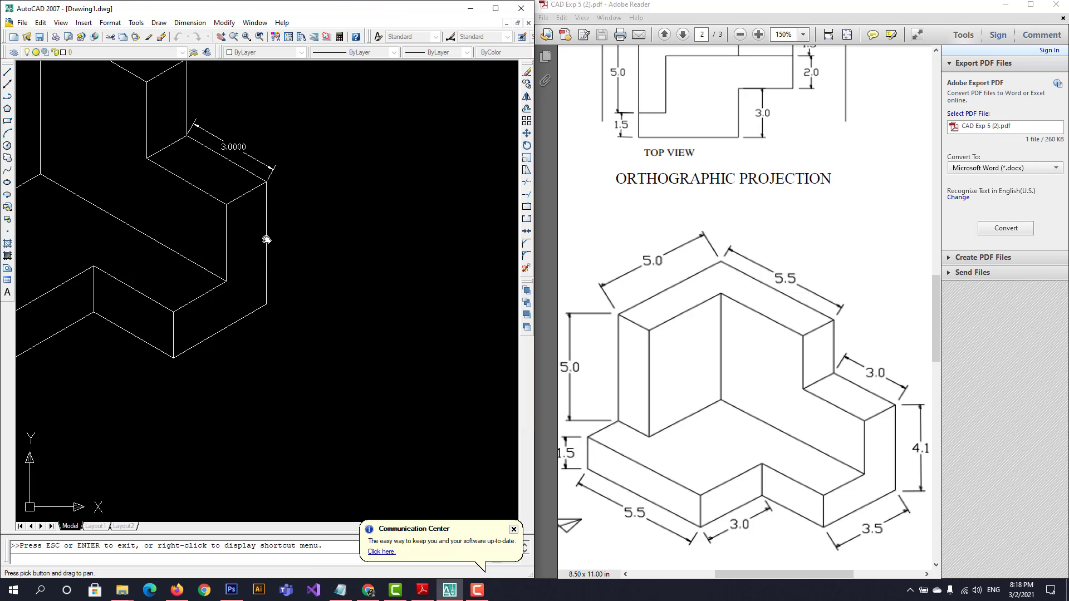
click(190, 22)
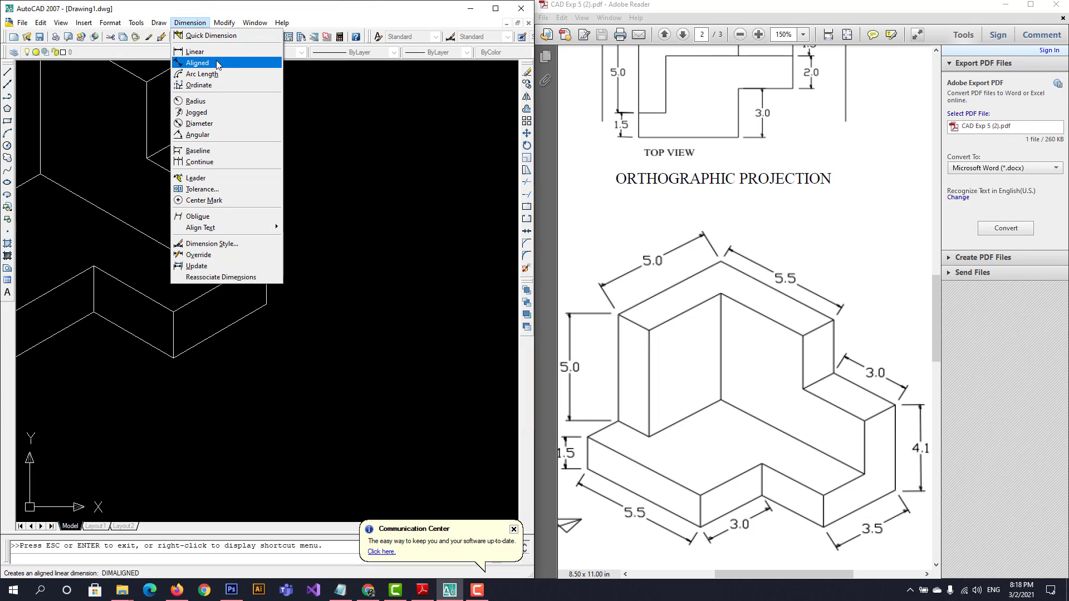
click(192, 63)
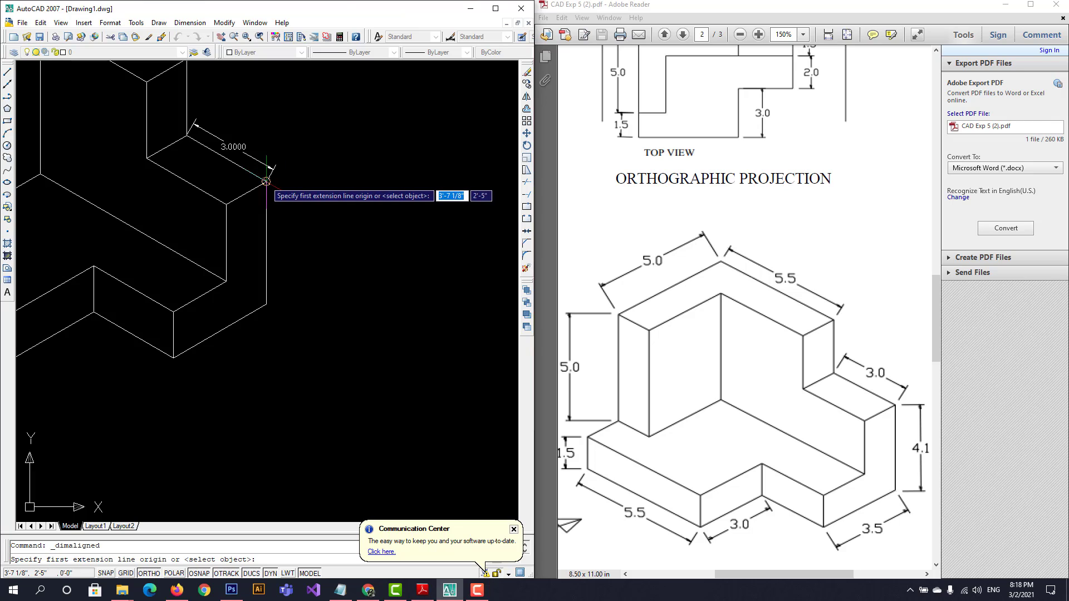
click(267, 182)
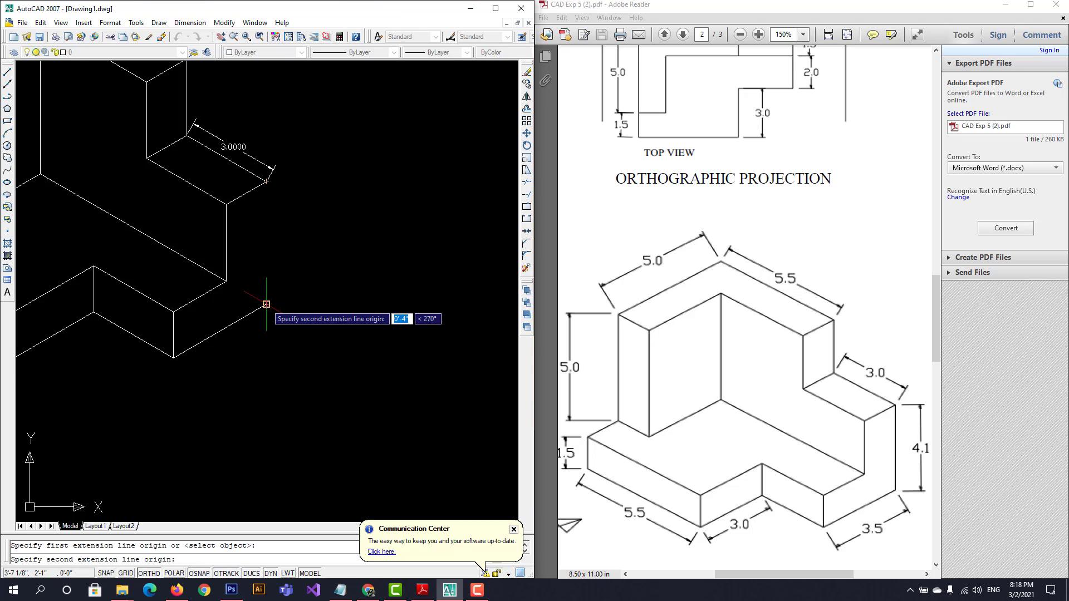
scroll(272, 293, up, 4)
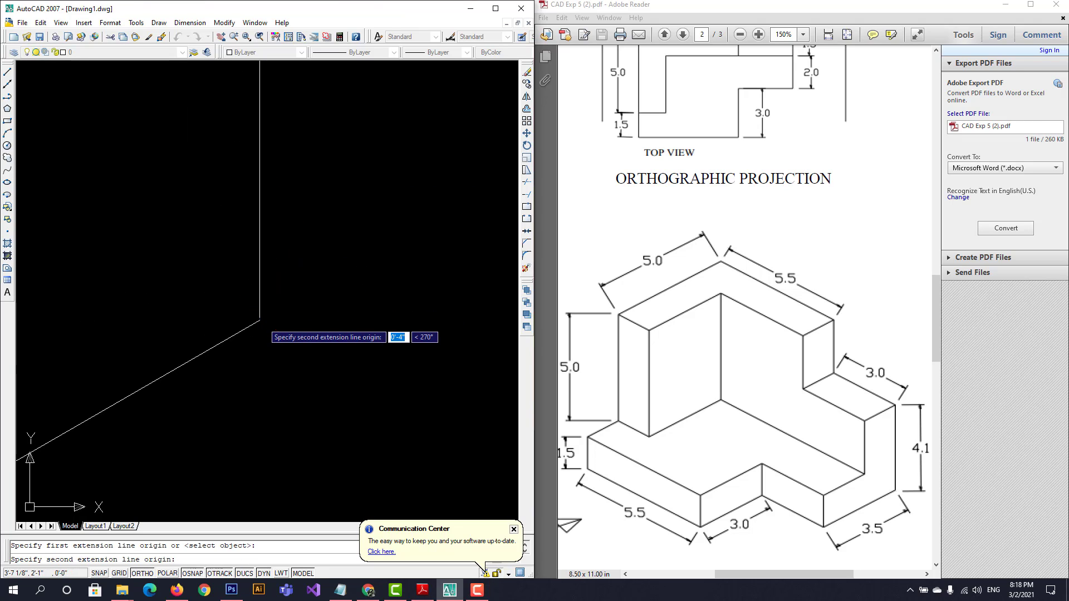
click(260, 320)
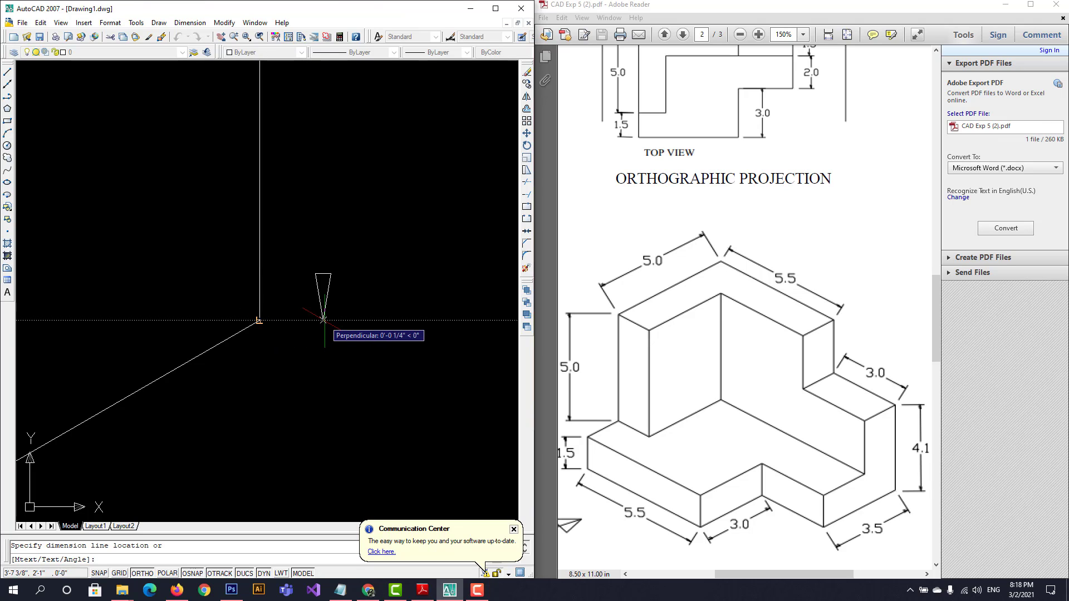
click(327, 321)
scroll(328, 312, up, 6)
scroll(334, 284, down, 12)
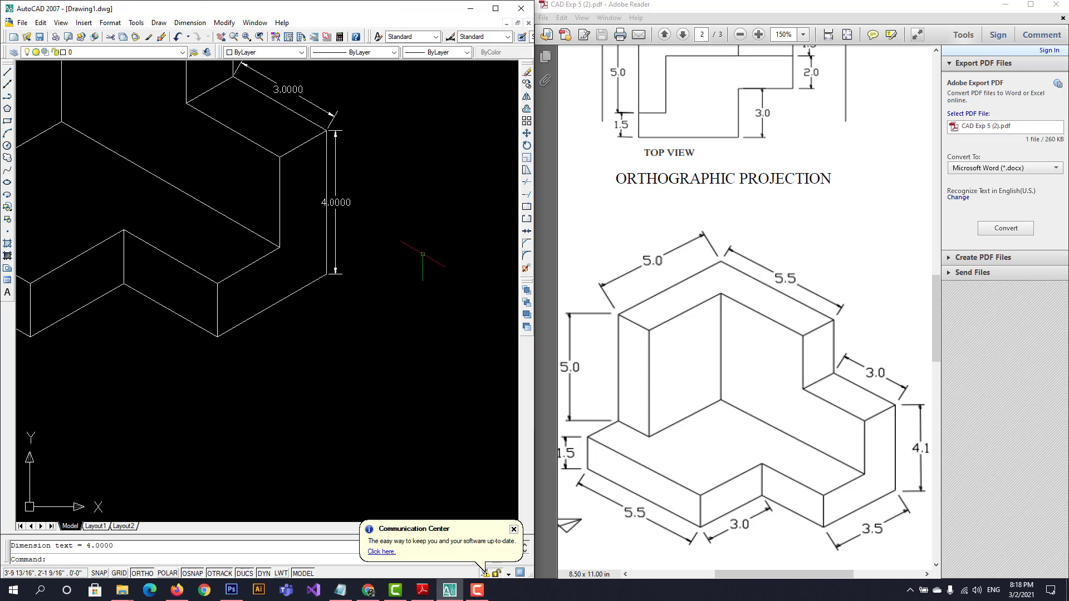
Switch to the top isoplane and add an aligned dimension to the base's bottom edge below the lower step, offset outside the block
click(183, 23)
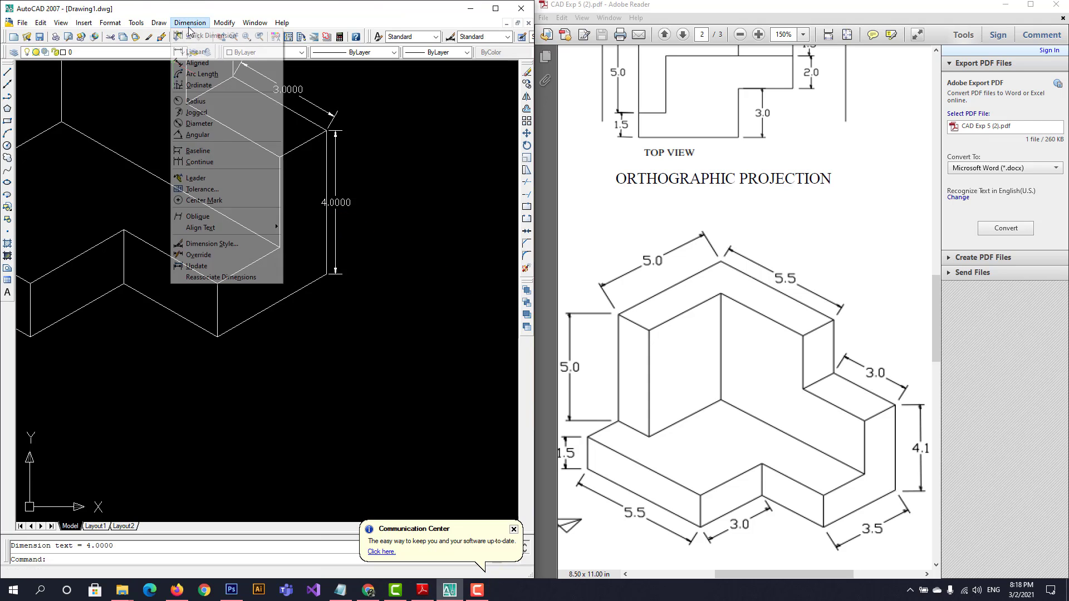
click(195, 63)
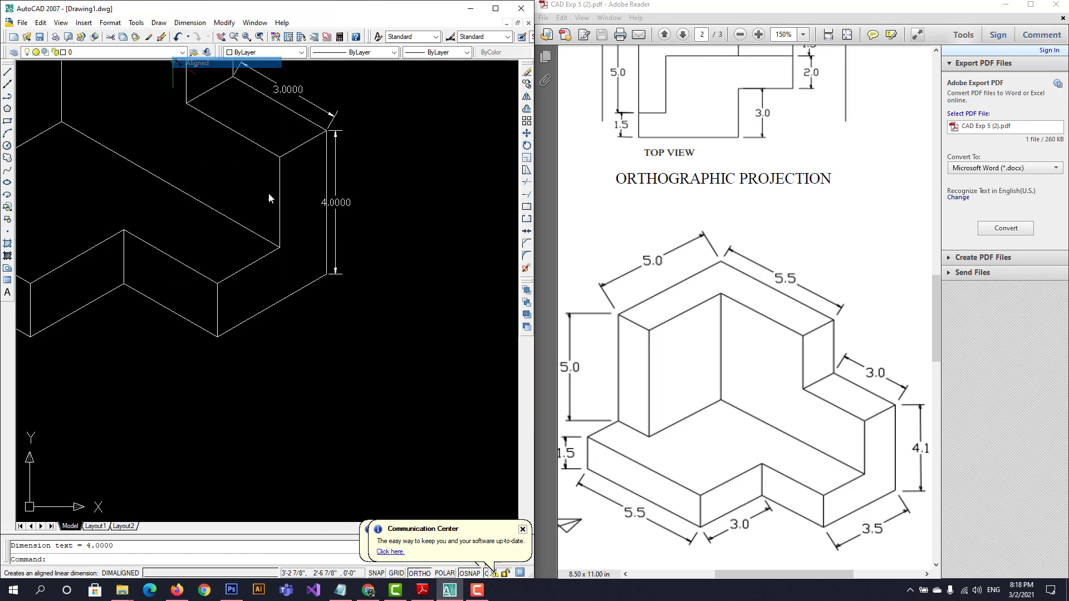
click(217, 337)
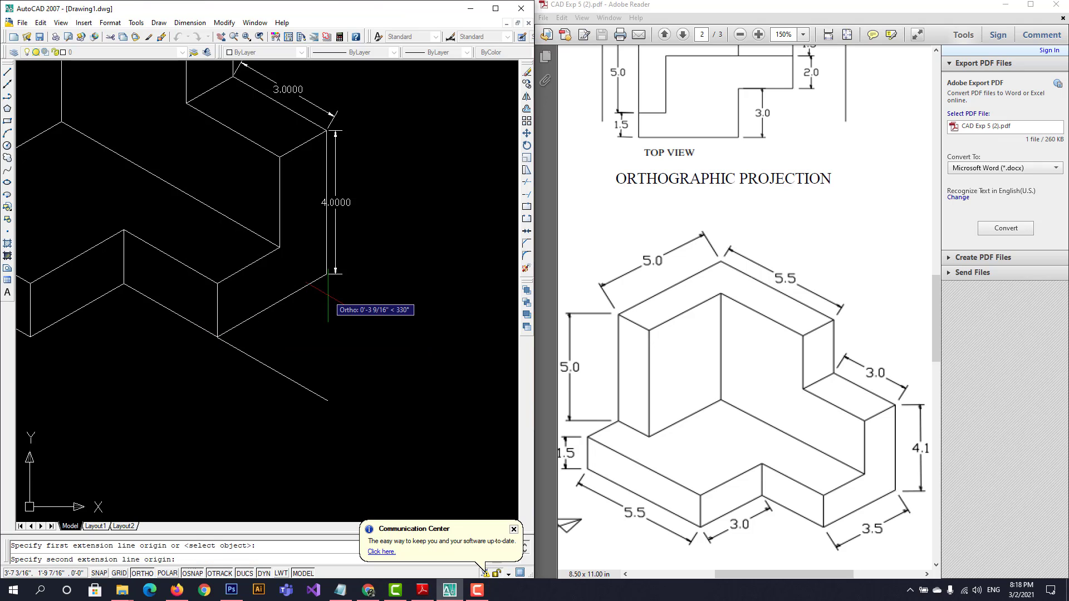
key(F5)
scroll(328, 293, up, 5)
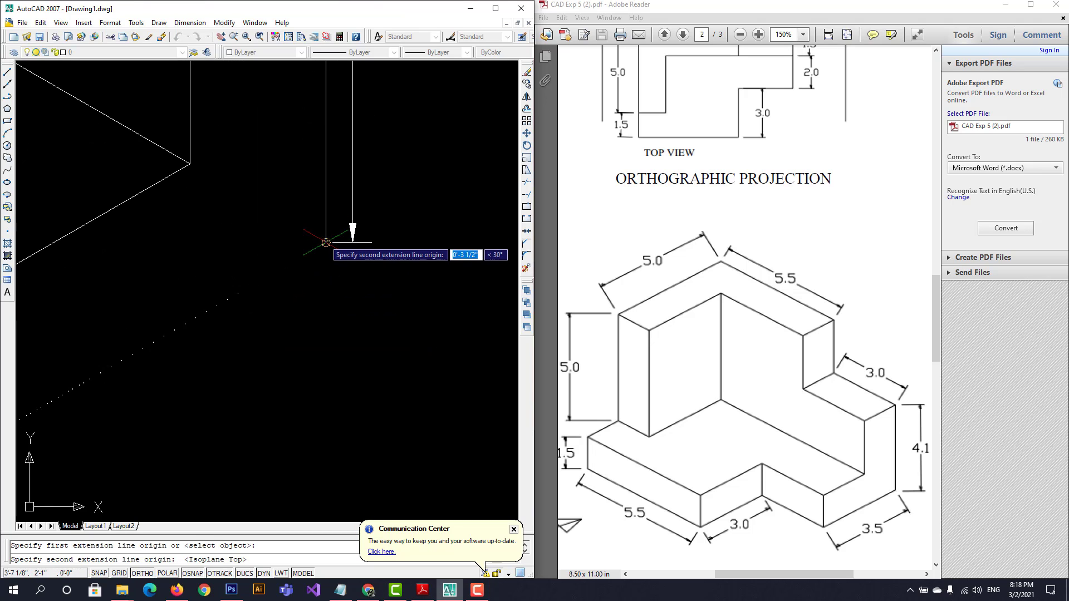
click(326, 242)
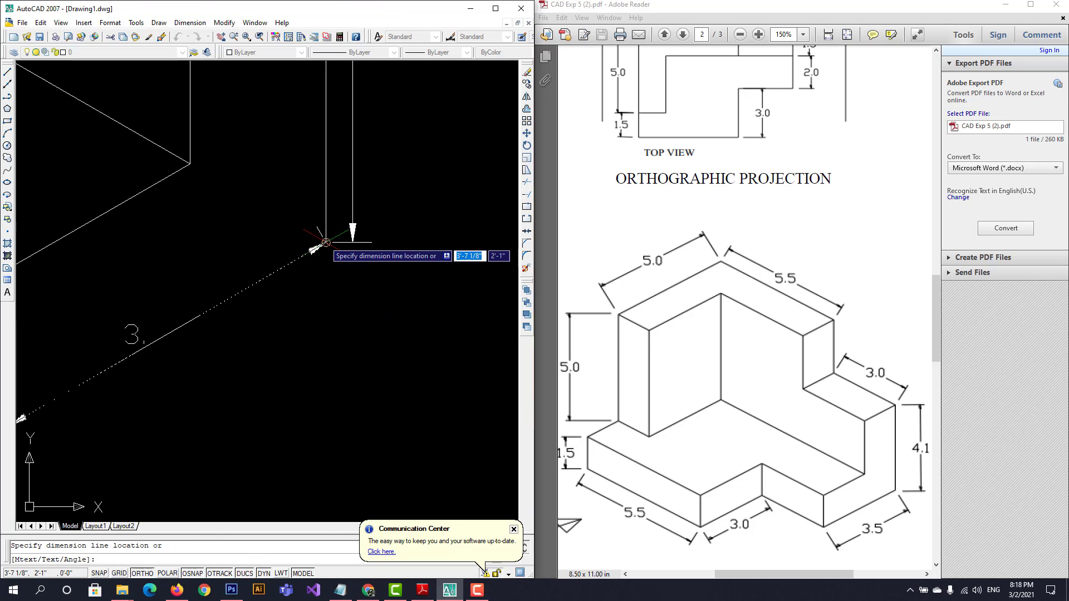
click(365, 305)
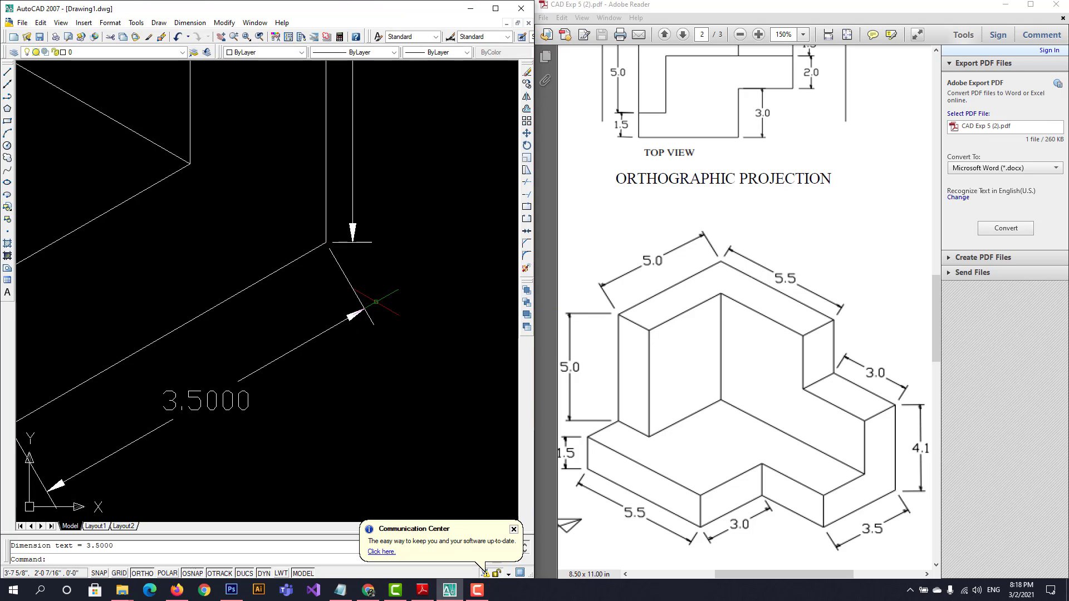
Add an aligned dimension to the notch's bottom edge, from the base's front corner to the notch's inner corner, offset outside the block
scroll(340, 299, down, 3)
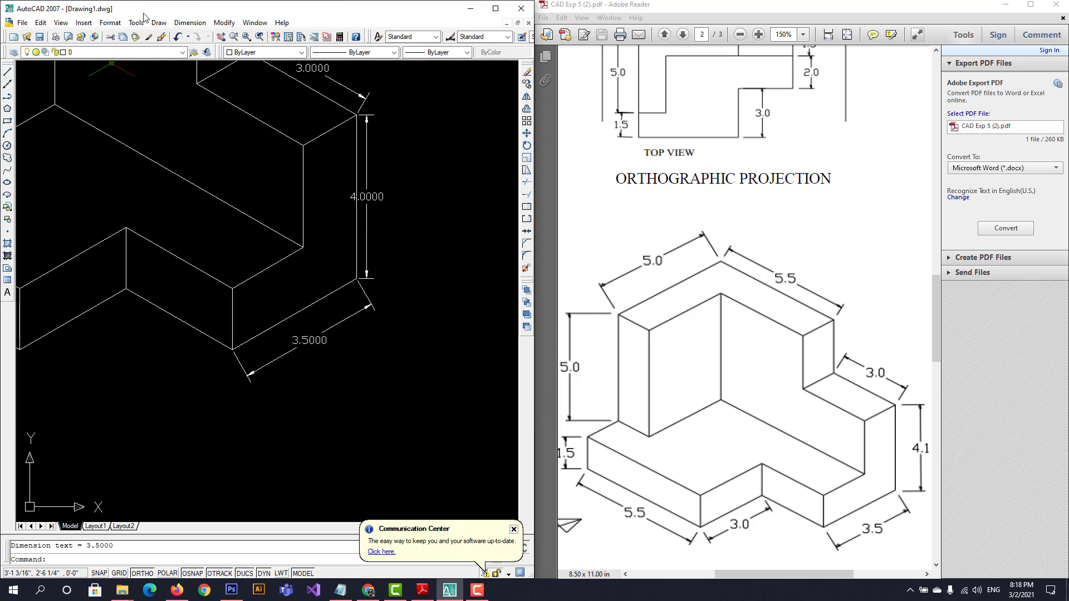
click(190, 23)
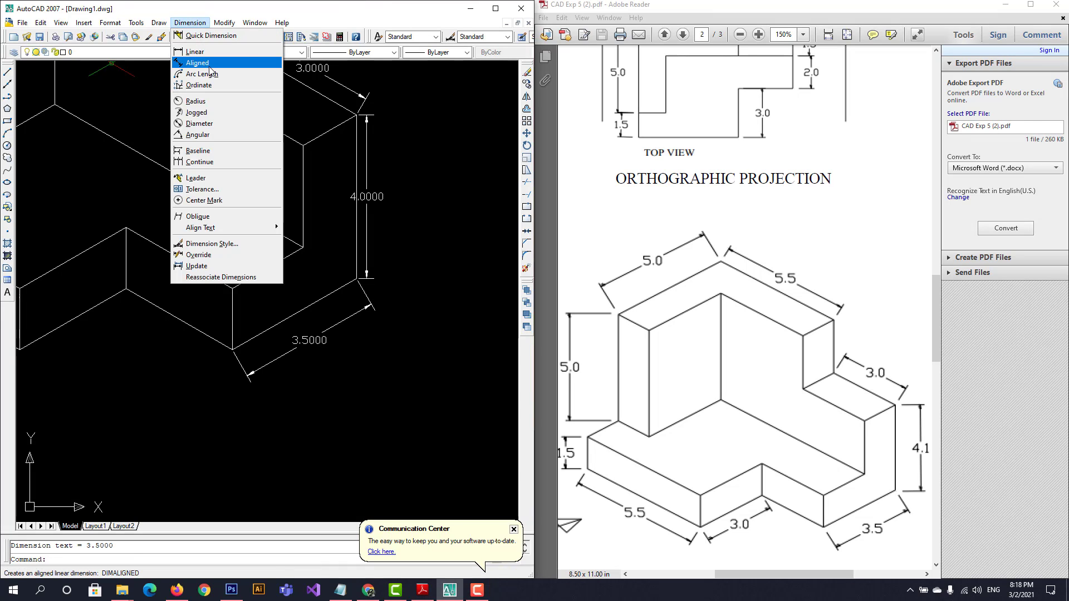
click(192, 60)
scroll(62, 365, down, 1)
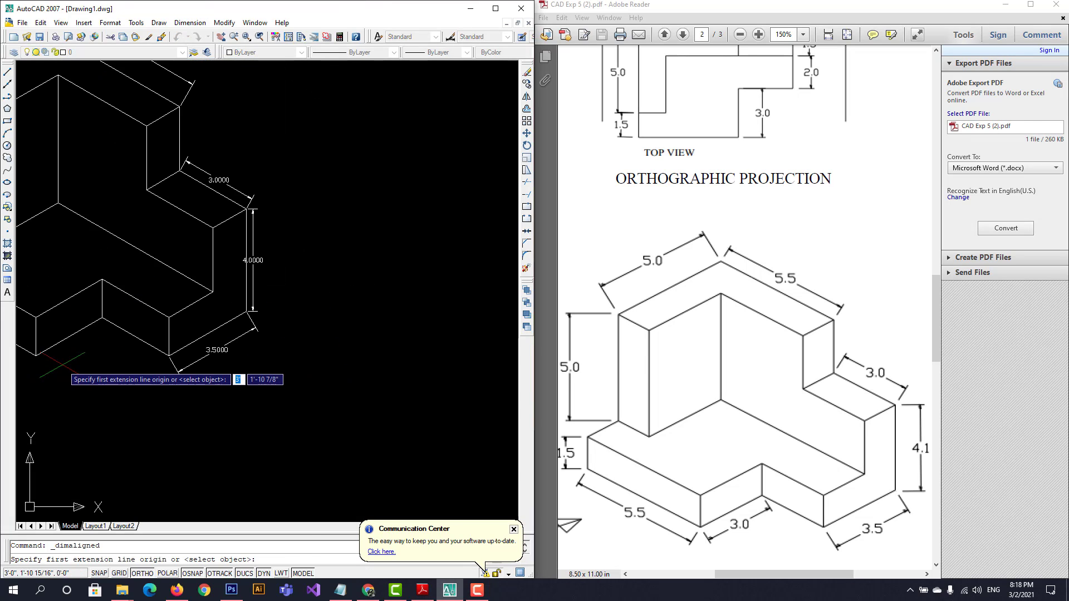
click(221, 37)
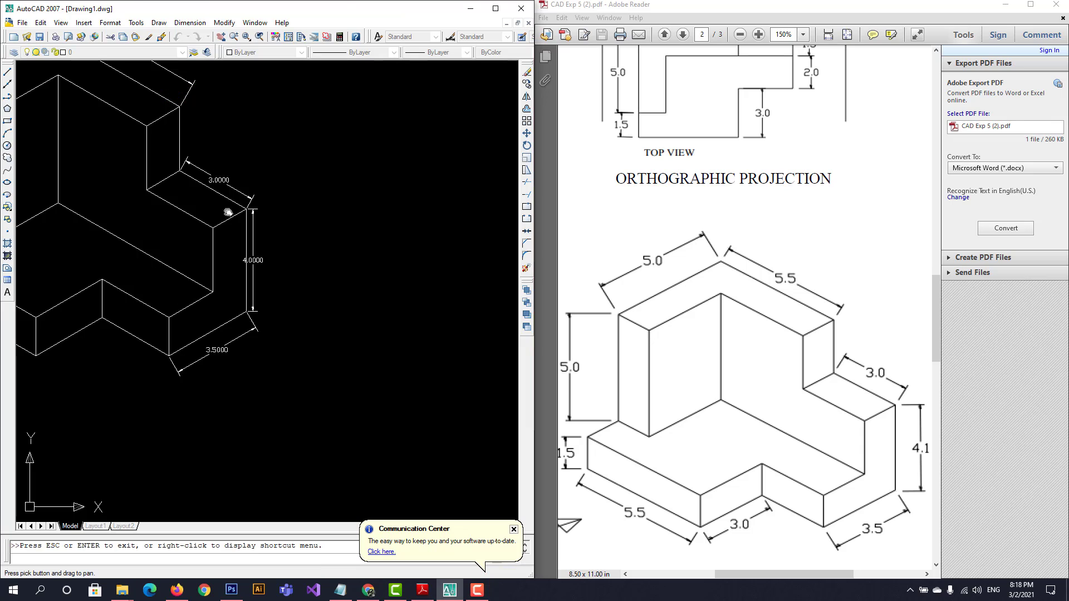
drag(436, 236, 488, 236)
drag(355, 201, 465, 200)
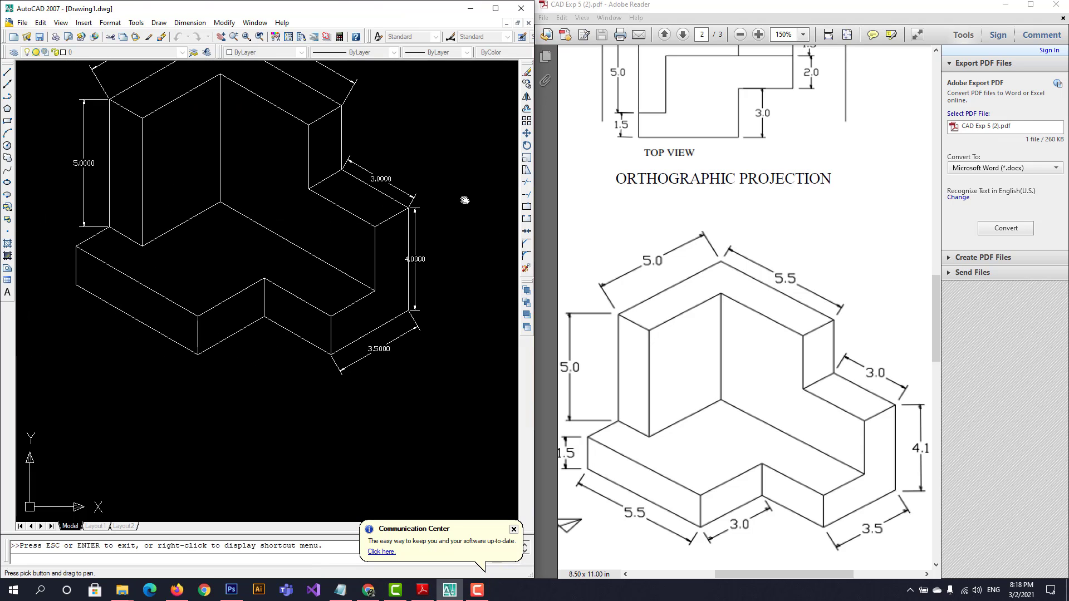
click(190, 22)
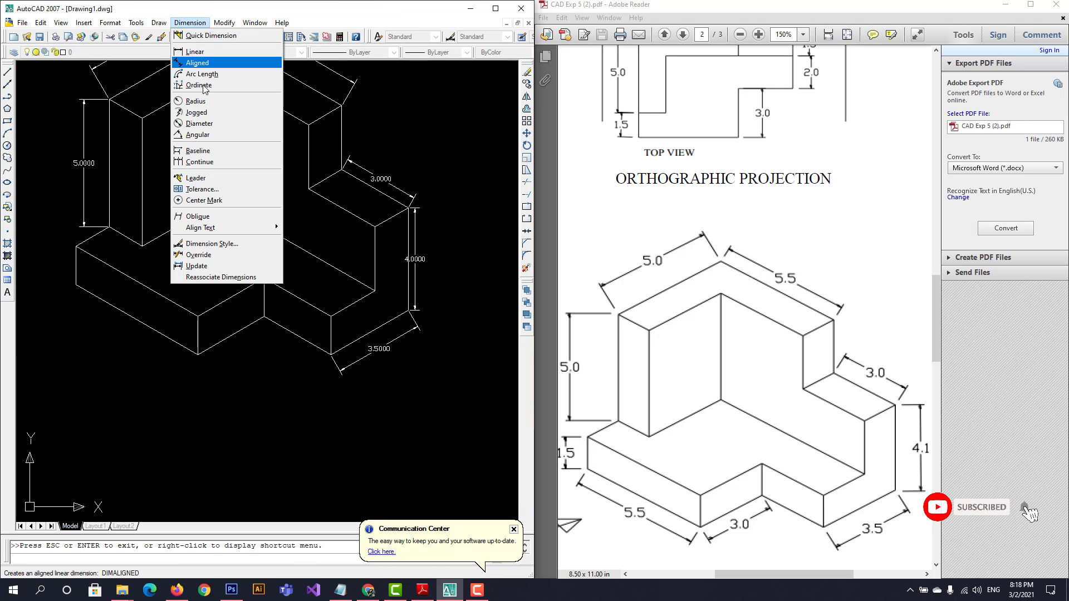
click(198, 63)
scroll(195, 359, up, 3)
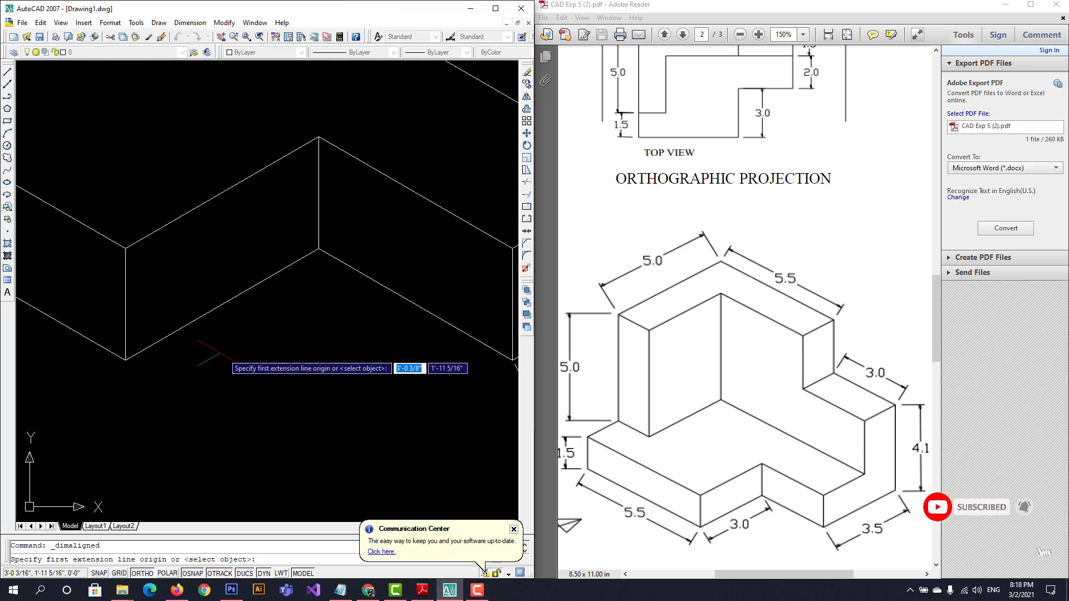
click(125, 360)
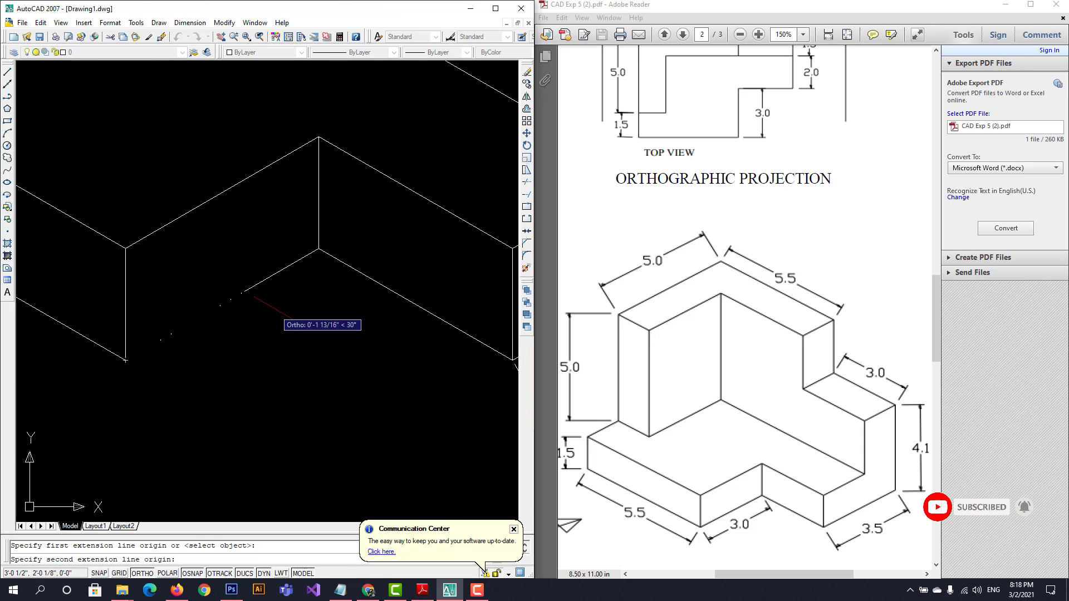
click(319, 249)
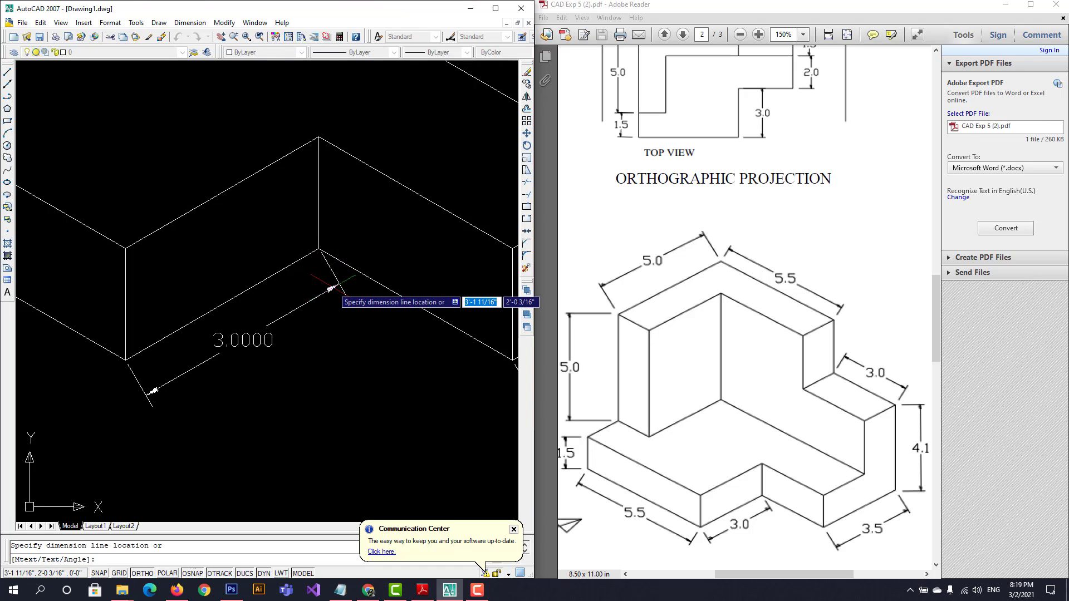
click(332, 288)
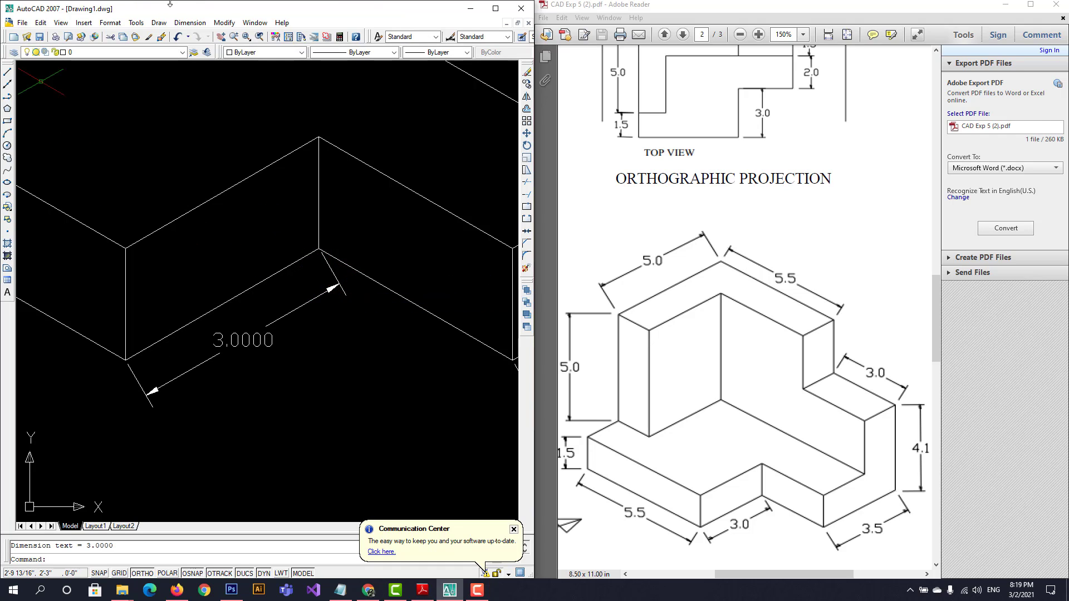
Add an aligned dimension to the base's long bottom edge, from its leftmost corner to its front corner, offset below the block
click(190, 22)
click(201, 71)
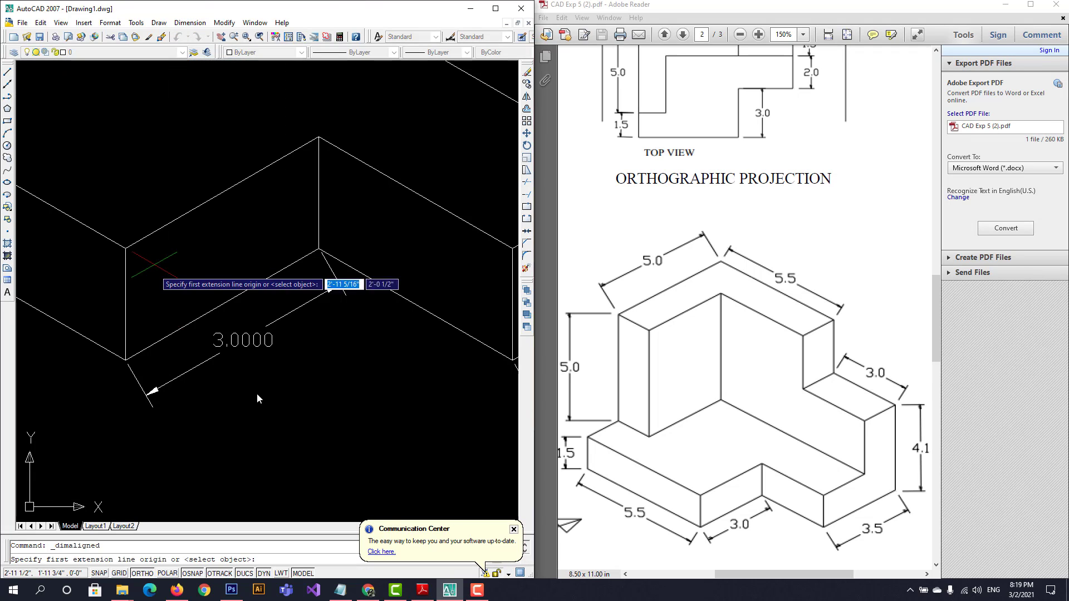
scroll(169, 177, down, 4)
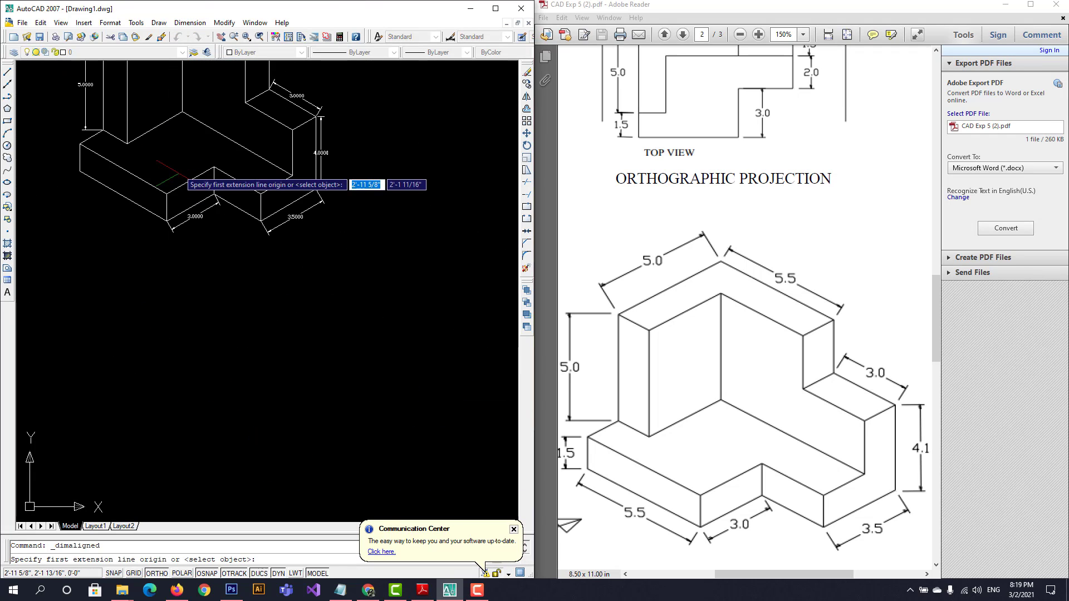
click(221, 37)
mouse_move(65, 198)
mouse_down()
mouse_move(239, 339)
mouse_move(206, 329)
mouse_up()
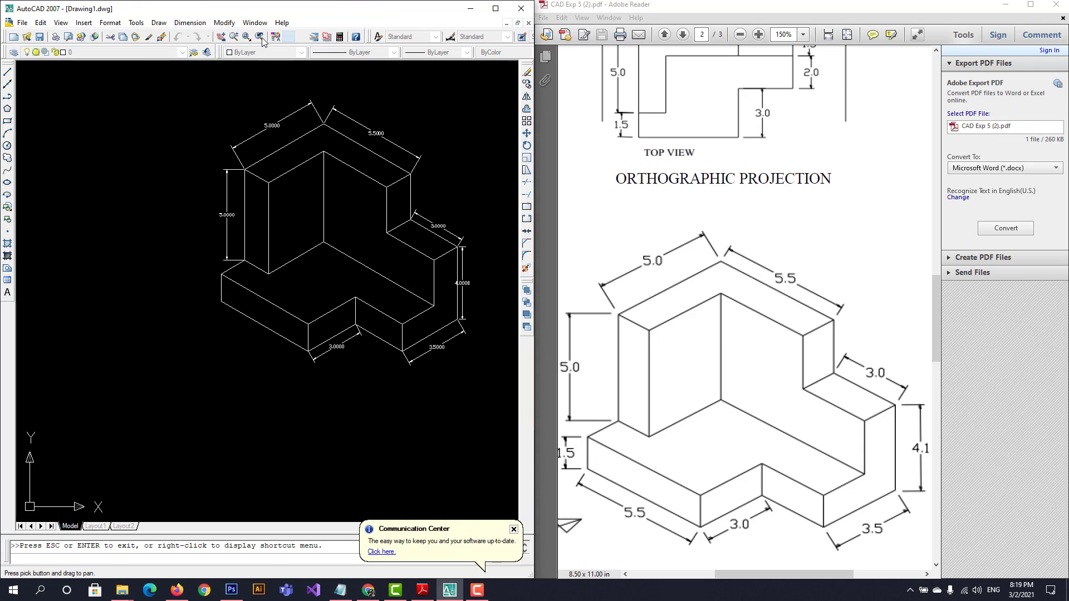
click(190, 23)
click(199, 63)
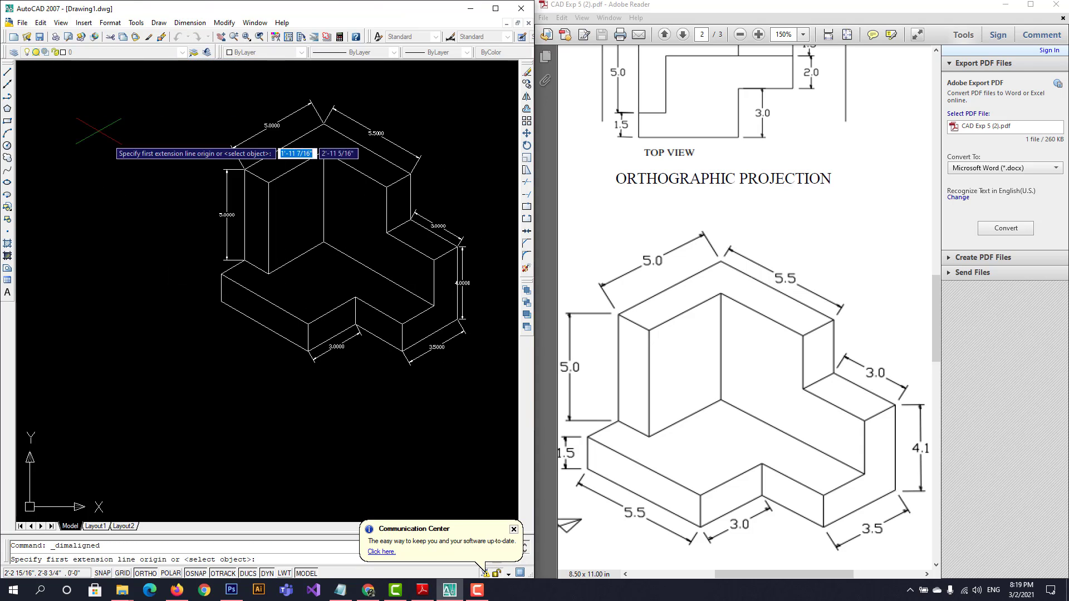
scroll(262, 318, up, 2)
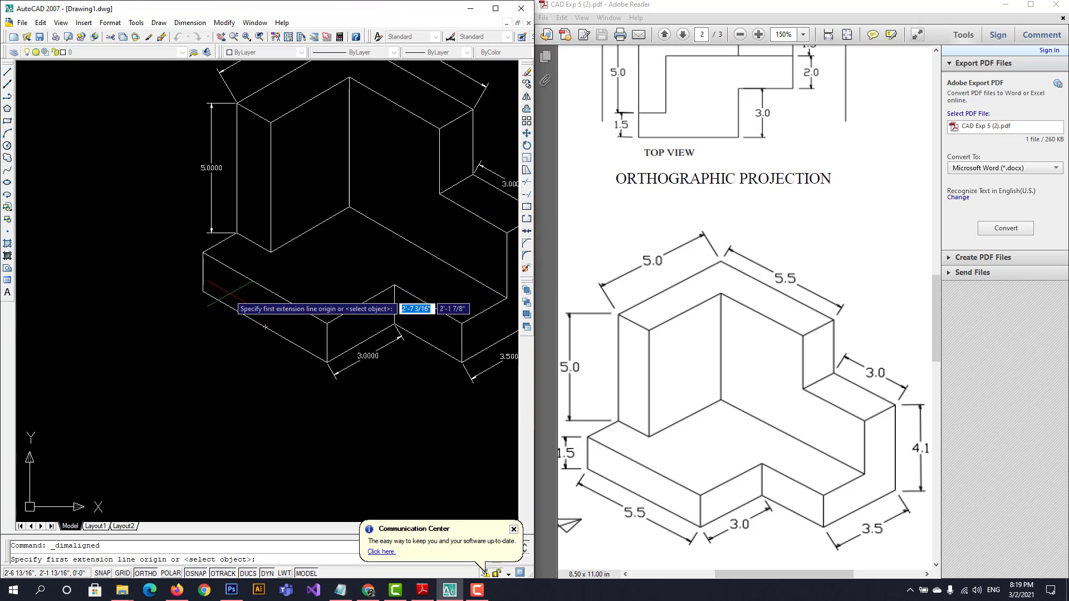
click(203, 292)
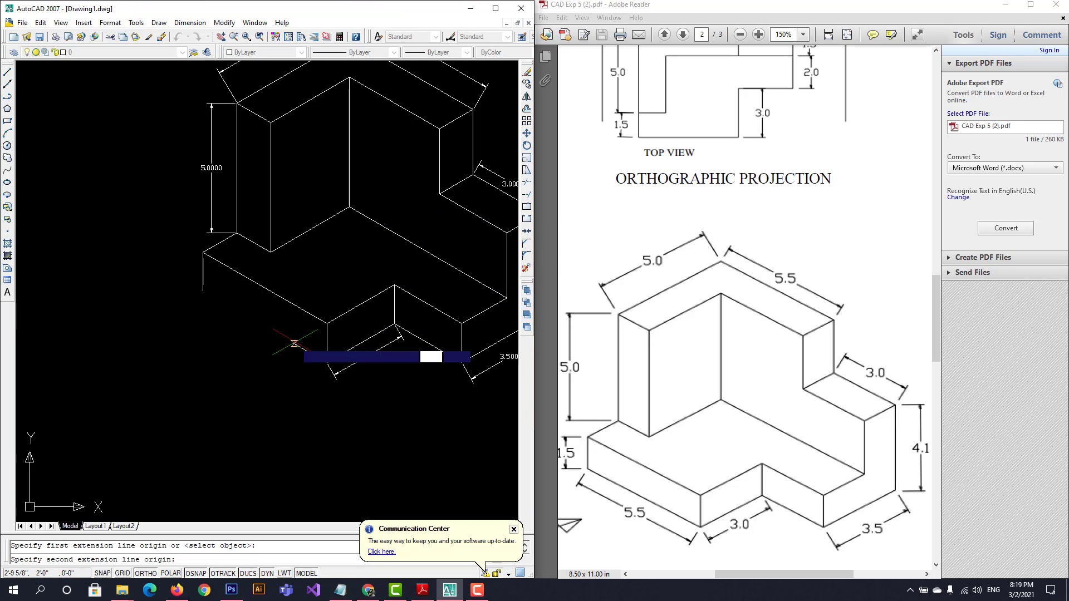
click(327, 363)
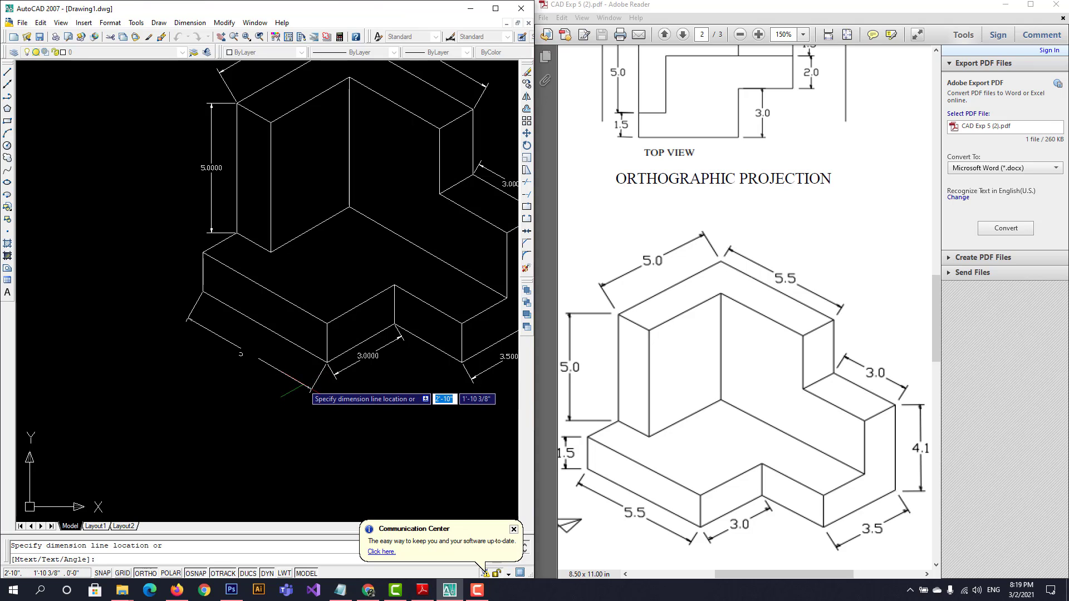
click(310, 388)
Switch to the right isoplane and add an aligned dimension to the base's leftmost vertical edge, offset outside the block
click(200, 24)
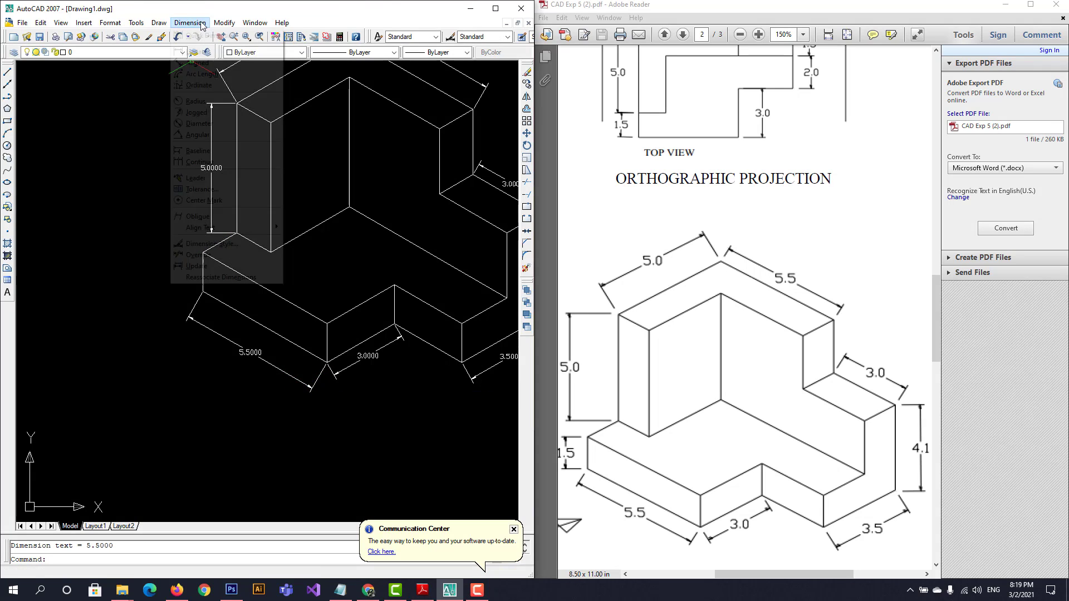
click(199, 64)
click(203, 252)
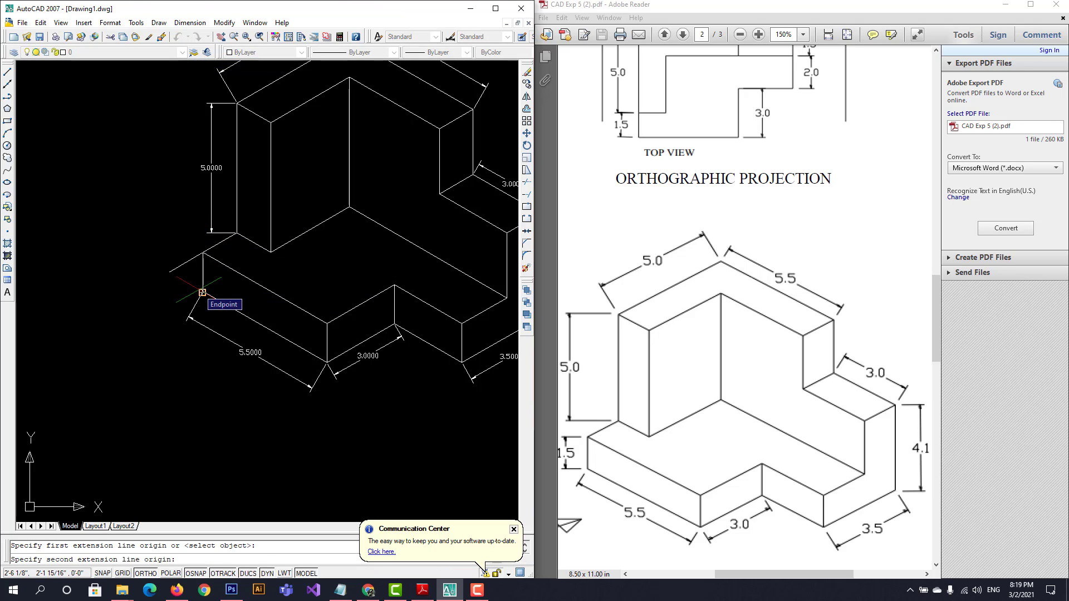
scroll(203, 292, up, 5)
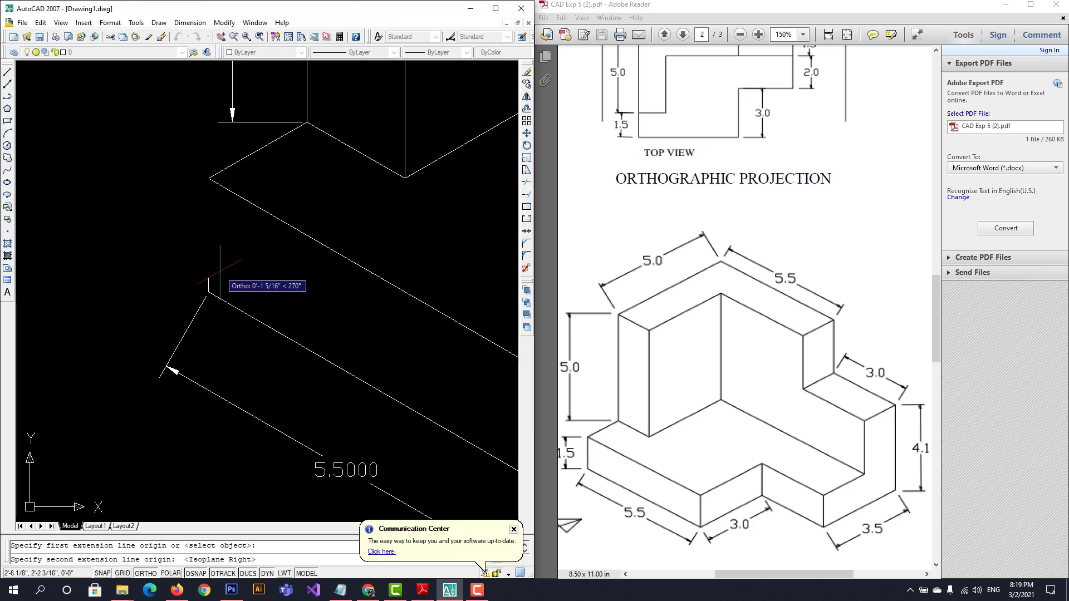
click(209, 292)
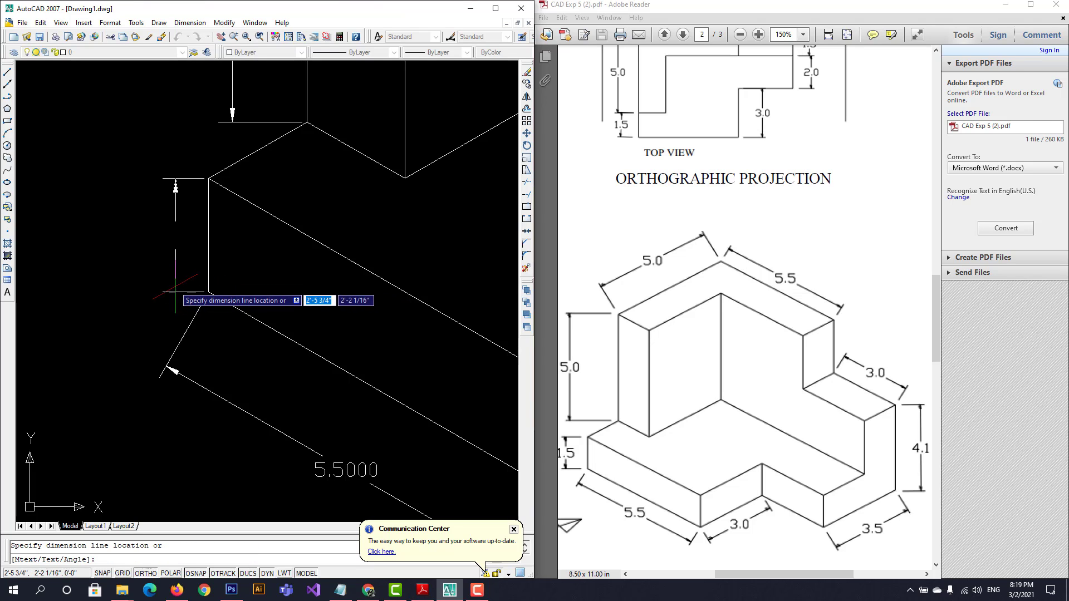
click(177, 276)
Review the dimensioned isometric drawing, then switch to Adobe Reader and examine the orthographic views of Example 5.2 in the maximized PDF
scroll(244, 239, down, 2)
scroll(245, 240, down, 4)
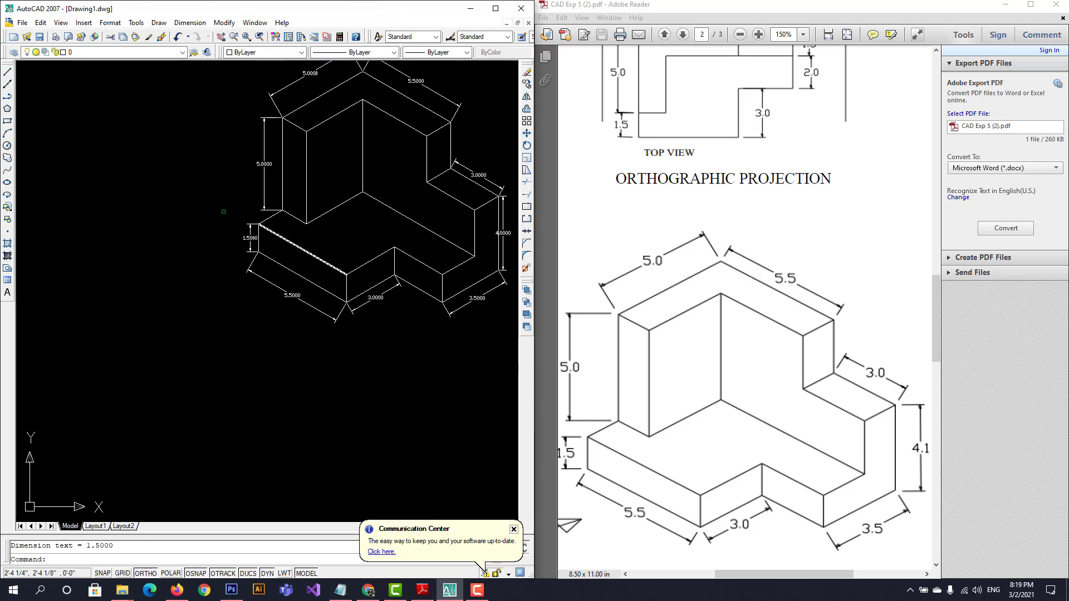
click(221, 40)
mouse_move(281, 159)
mouse_down()
mouse_move(70, 175)
mouse_move(93, 214)
mouse_up()
drag(389, 223, 340, 213)
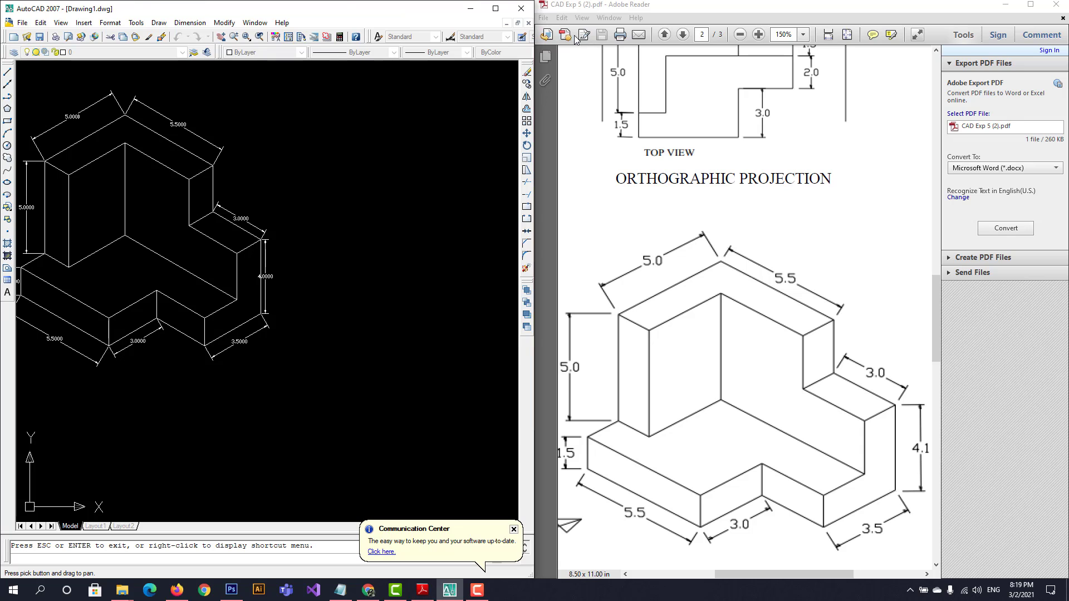
click(1030, 4)
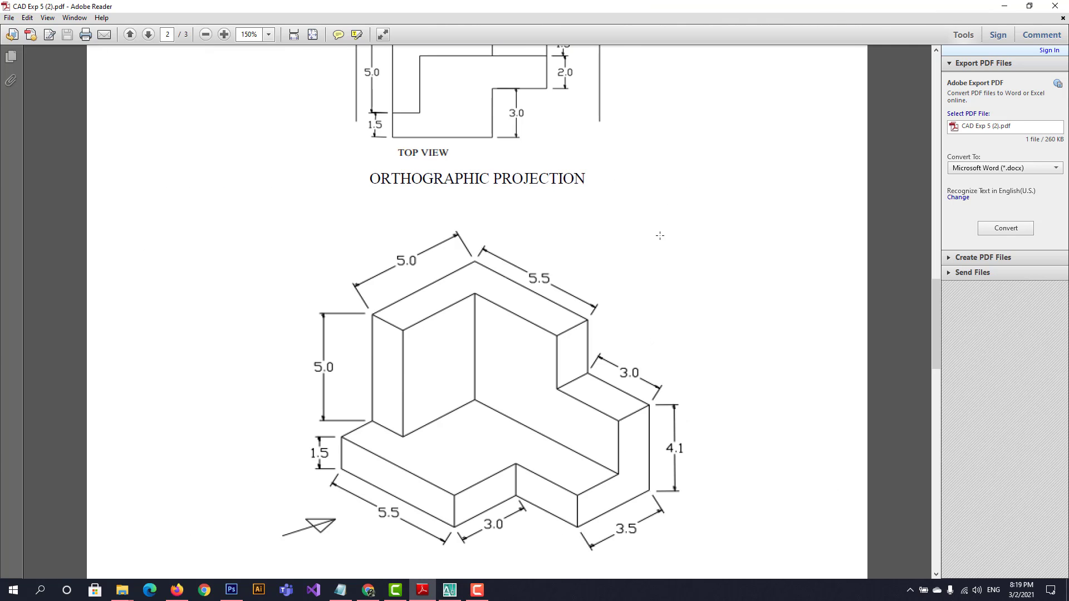
scroll(696, 196, up, 5)
scroll(663, 200, up, 2)
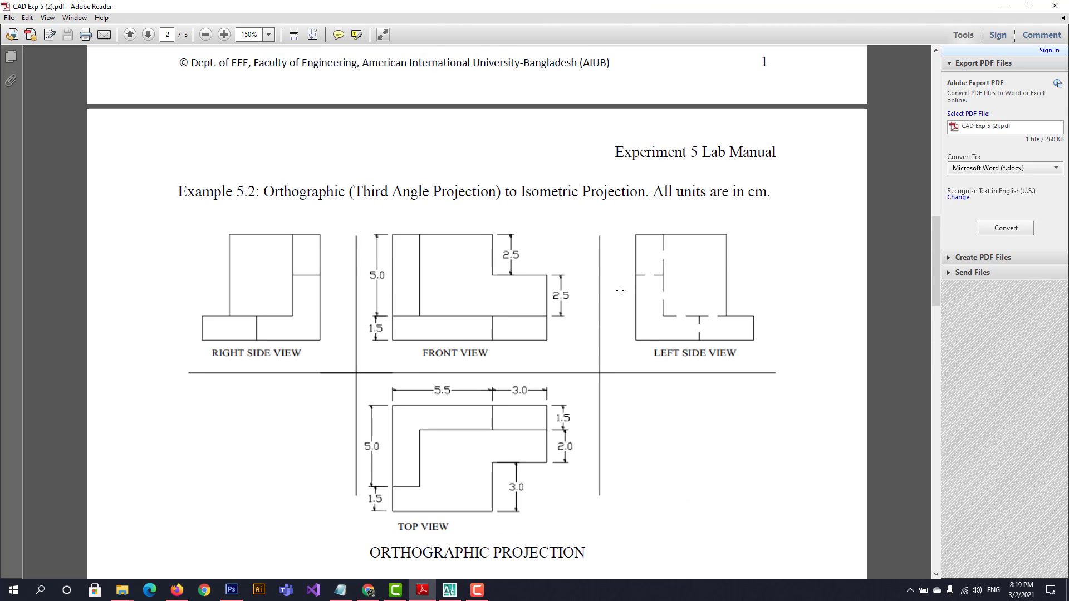
scroll(615, 285, up, 1)
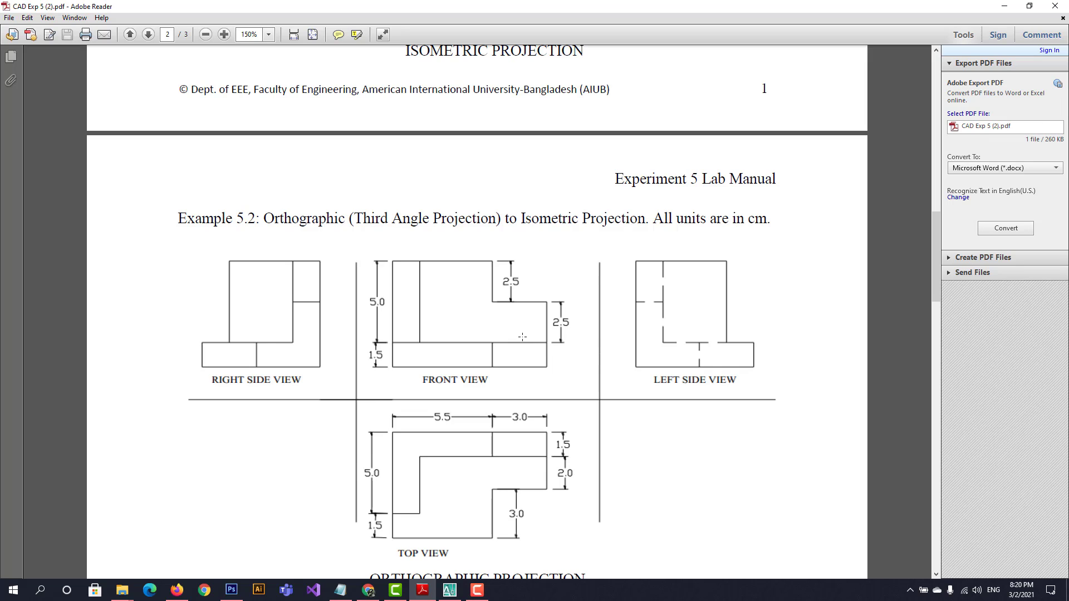
Switch back to AutoCAD, maximize it, and set the snap style to Standard, defining the spacing with two points in empty space
click(446, 595)
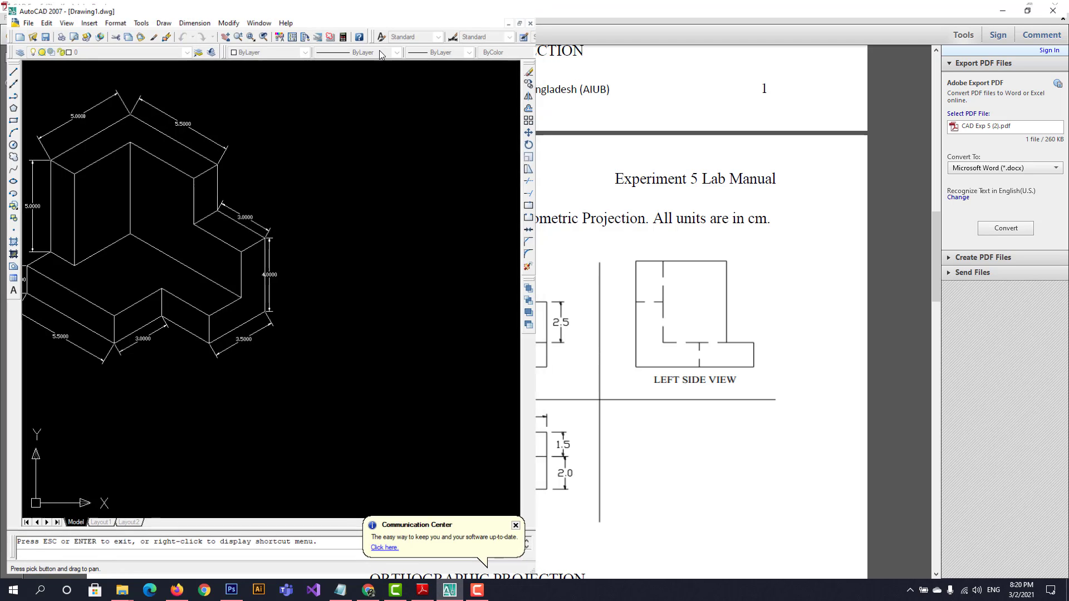
click(495, 9)
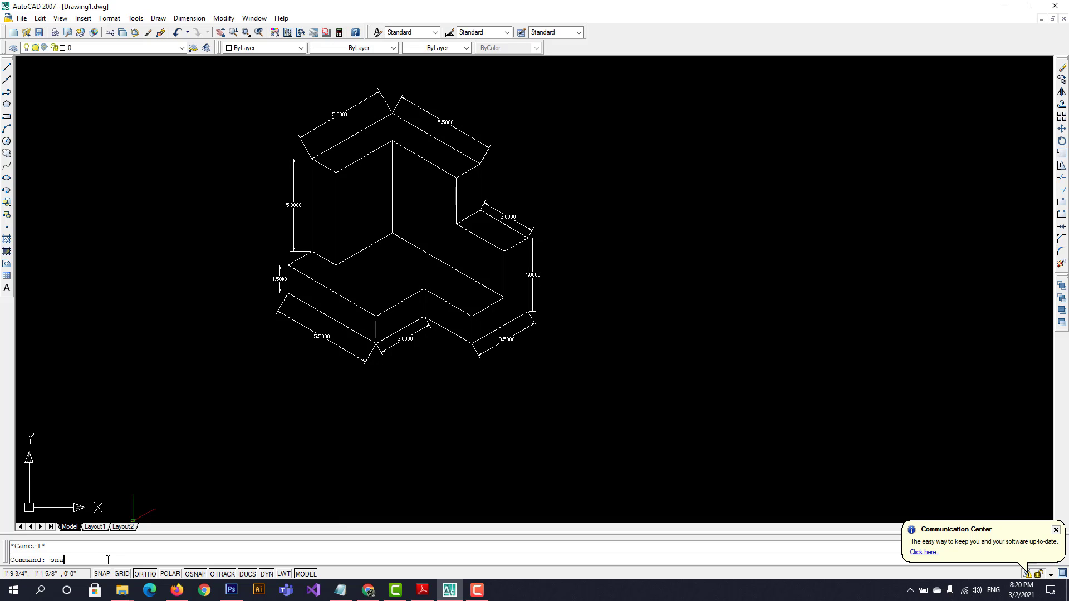
key(Return)
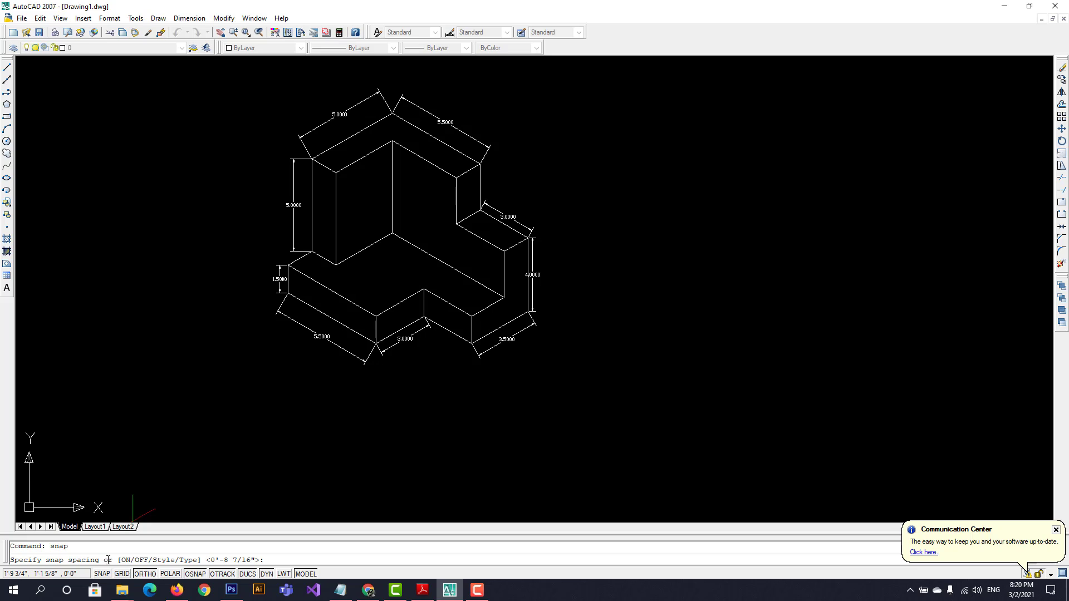
text(s)
key(Return)
text(s)
key(Return)
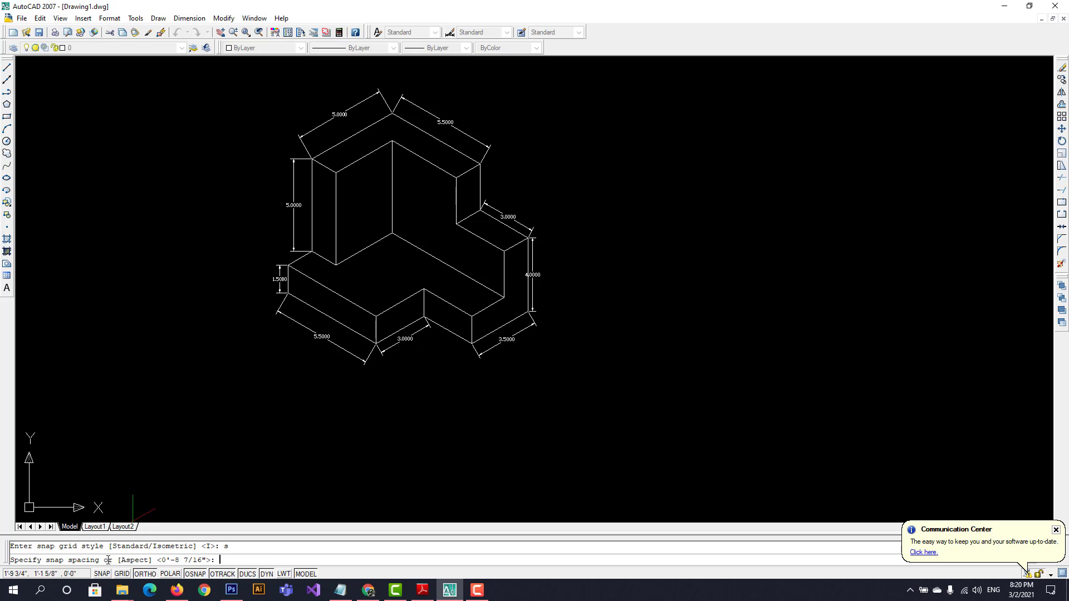
click(771, 170)
click(771, 240)
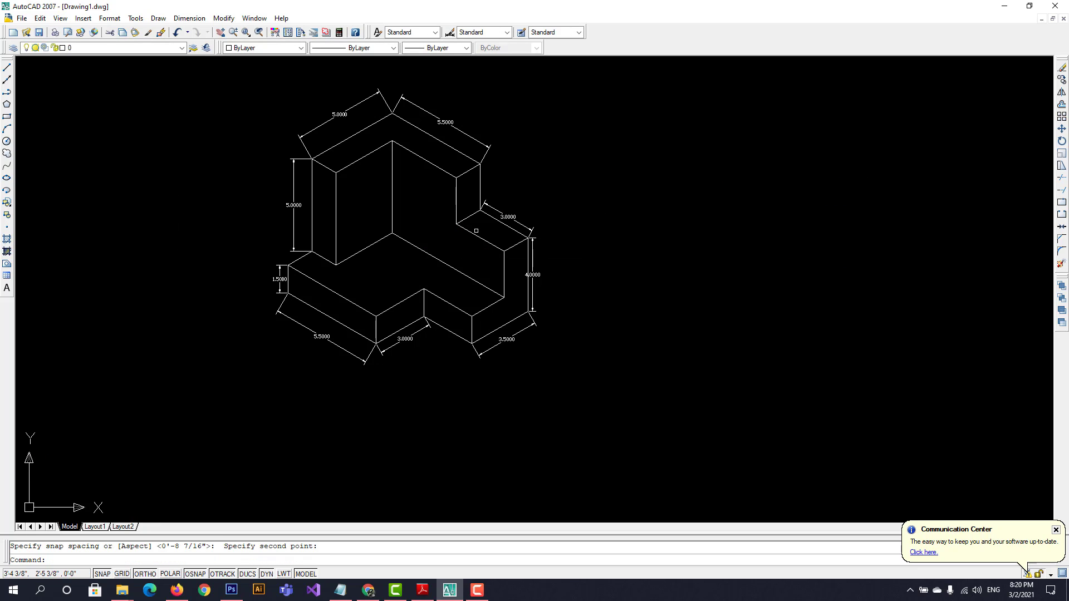
Make room beside the dimensioned isometric drawing and turn snap mode off
click(220, 33)
mouse_move(603, 189)
mouse_down()
mouse_move(365, 189)
mouse_move(375, 217)
mouse_move(355, 280)
mouse_up()
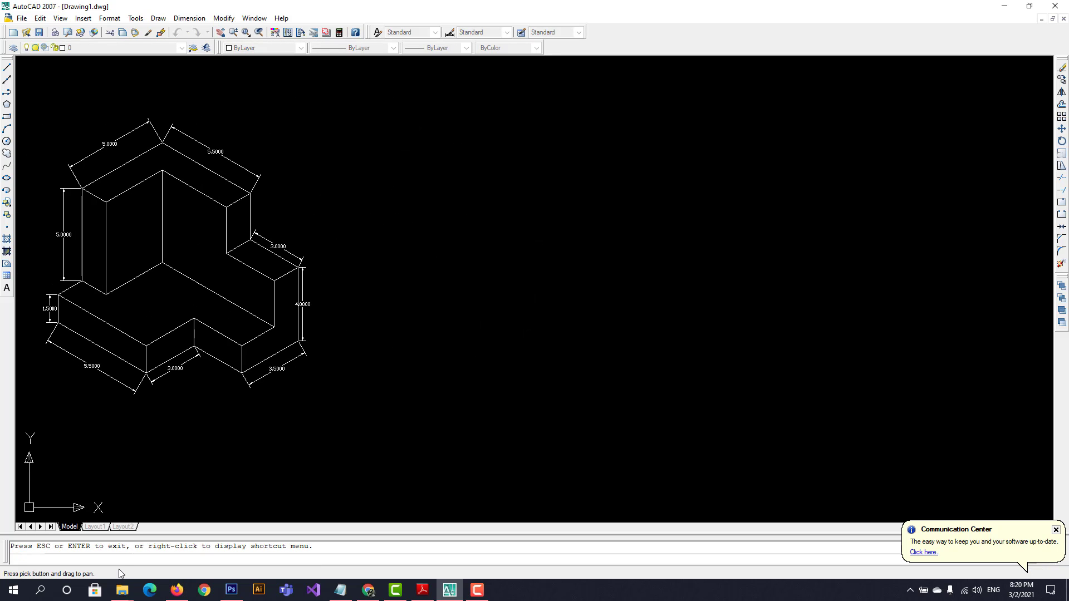
key(Escape)
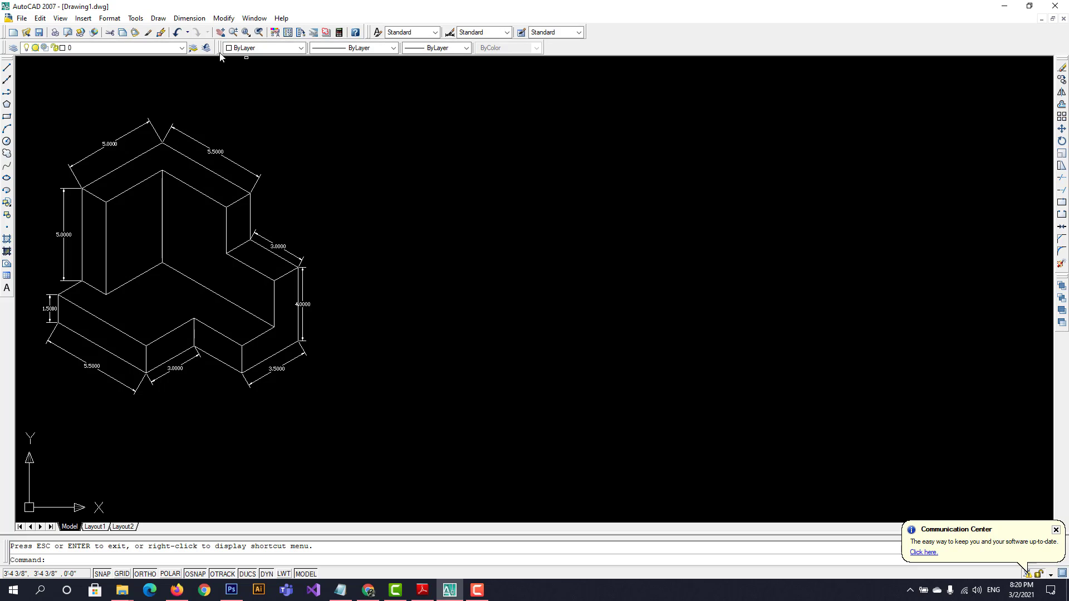
click(102, 574)
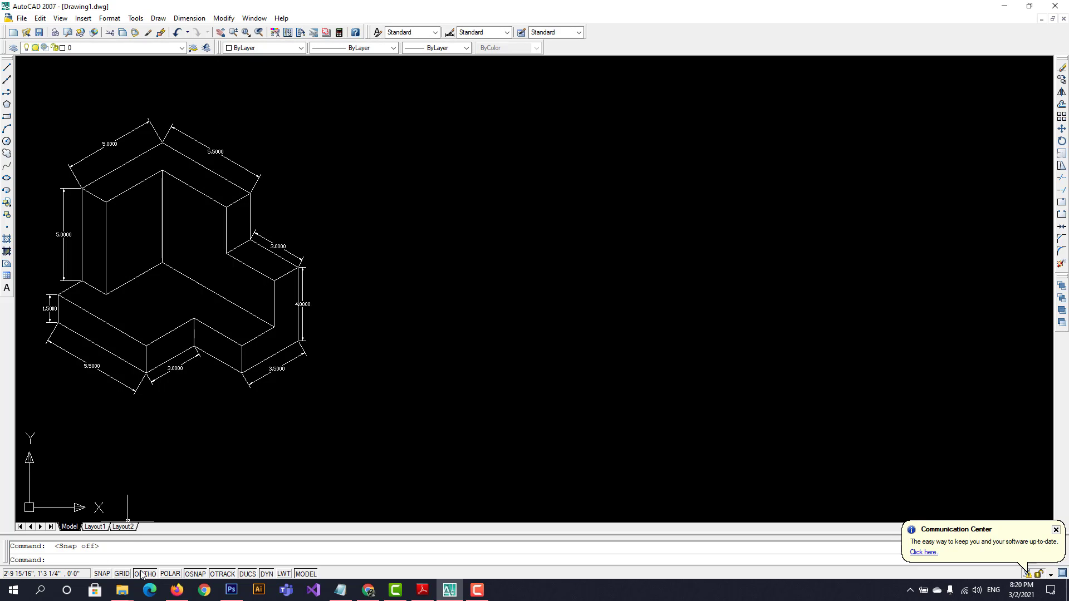
Check the orthographic views in the reference PDF, then draw an 8.5 horizontal line leftward in the empty space beside the isometric drawing
click(7, 68)
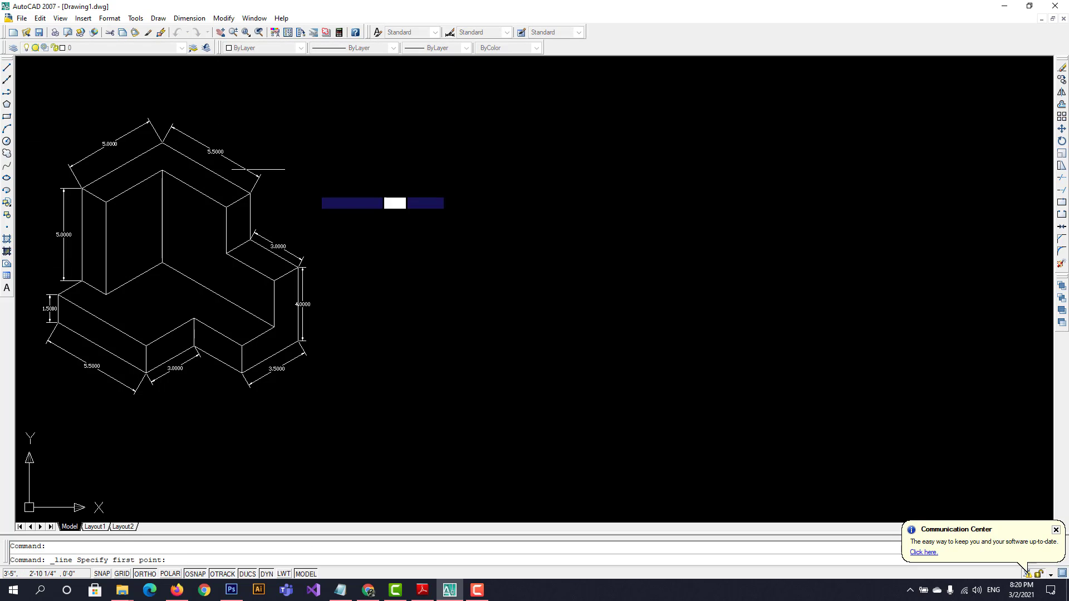
click(423, 591)
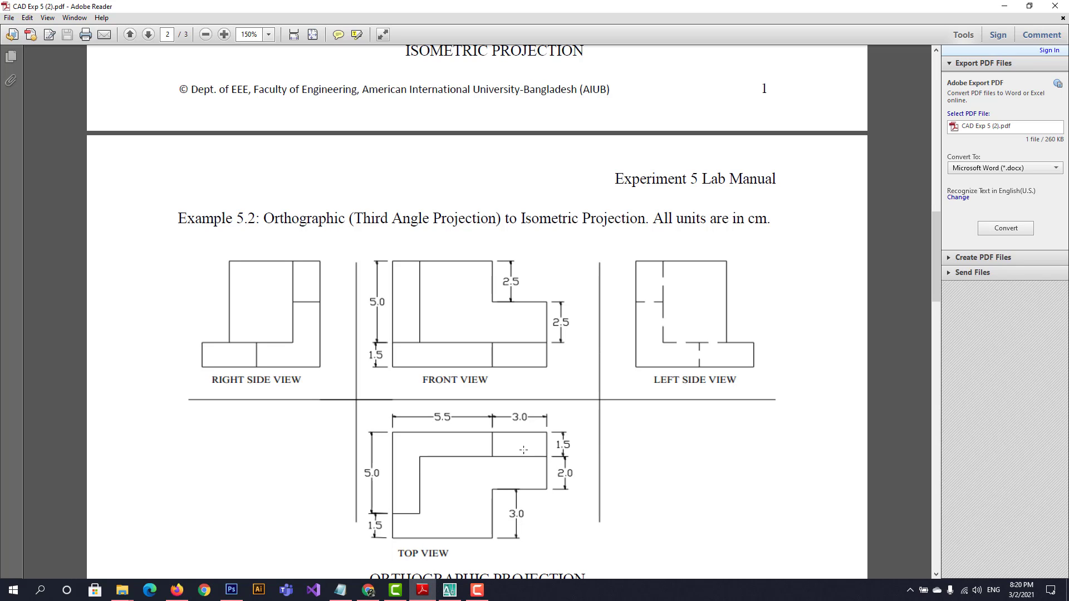
click(451, 591)
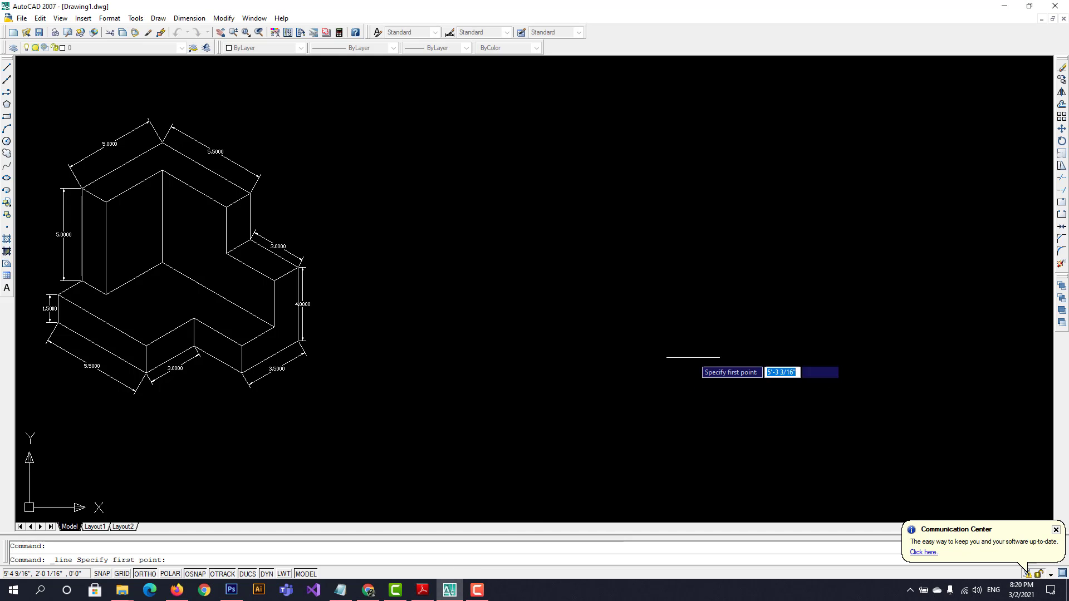
click(706, 228)
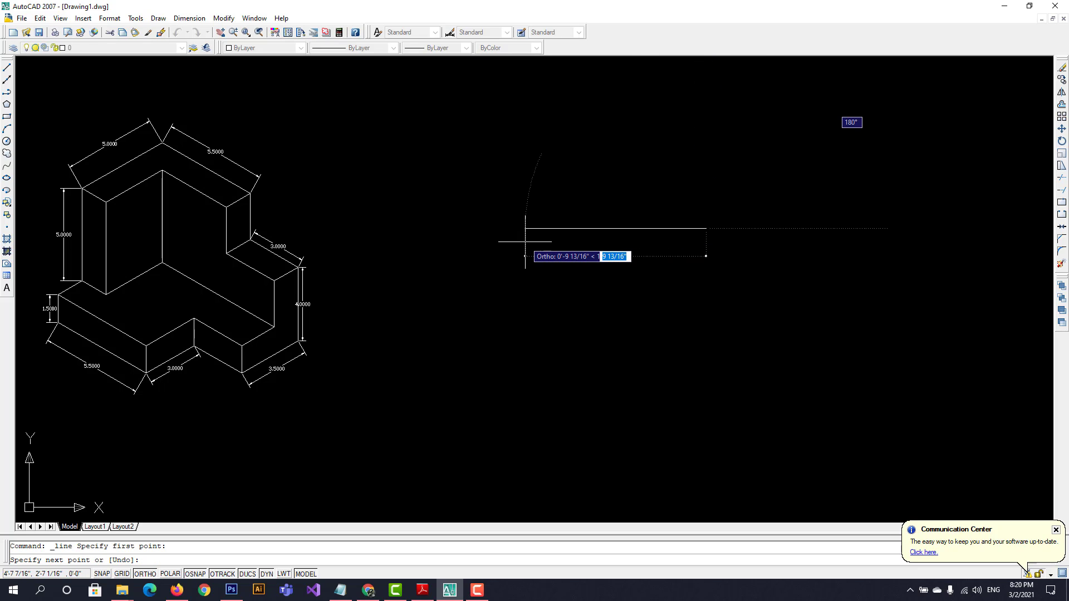
text(8.)
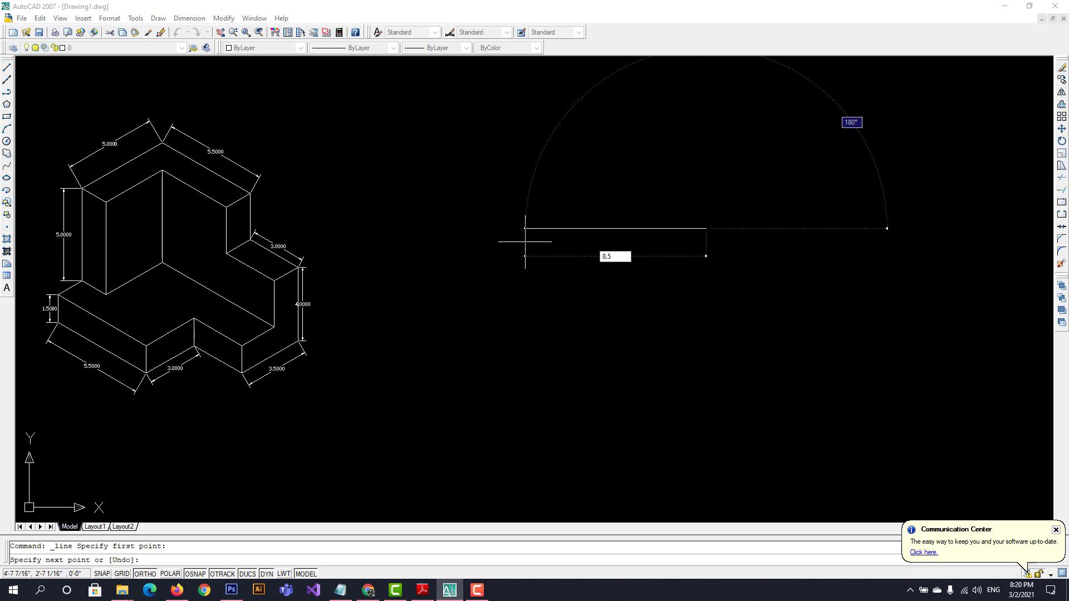
text(5)
key(Return)
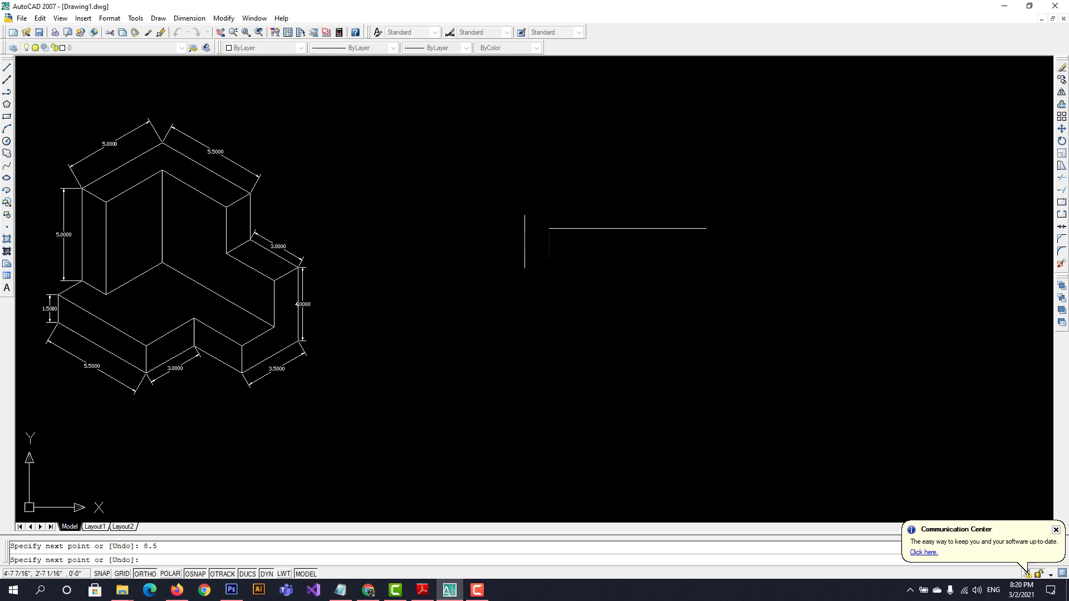
Continue the front view outline 5 upward from the left end of the 8.5 base line, consulting the reference PDF
click(422, 590)
click(422, 590)
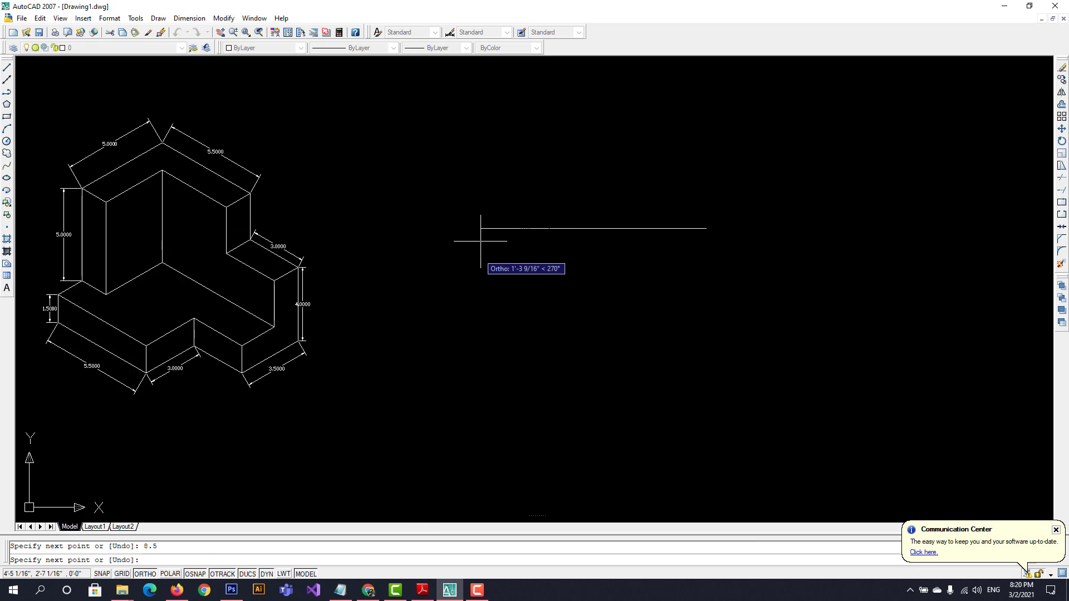
text(5)
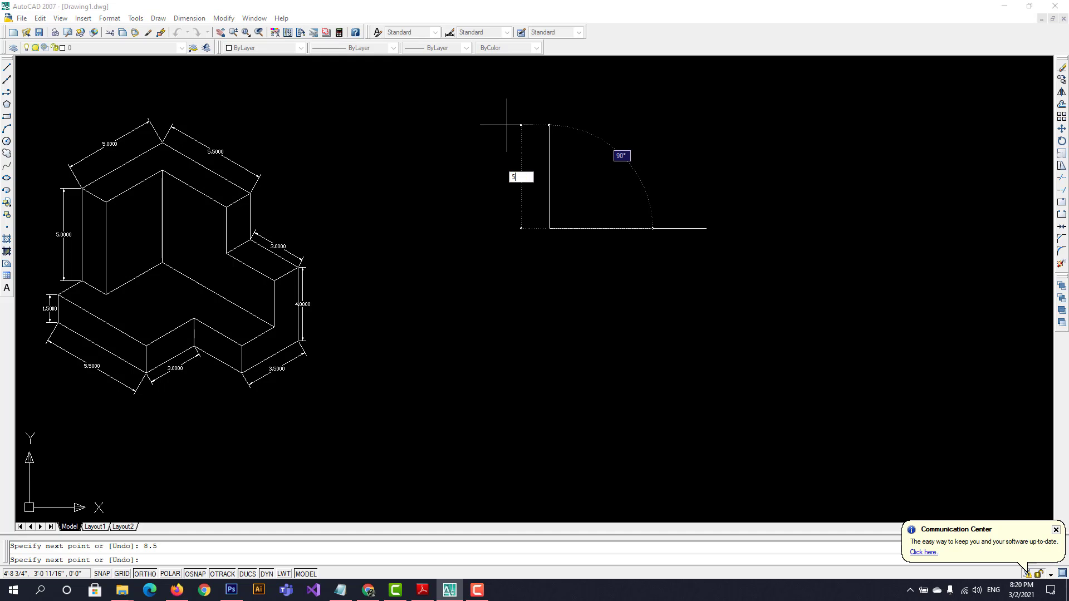
key(Return)
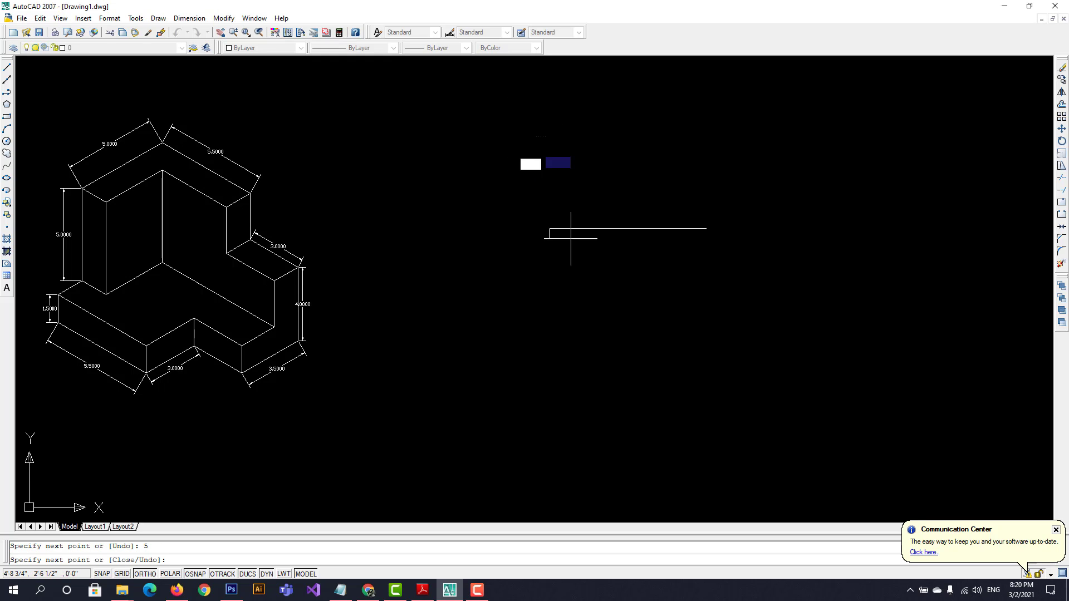
click(452, 593)
click(450, 591)
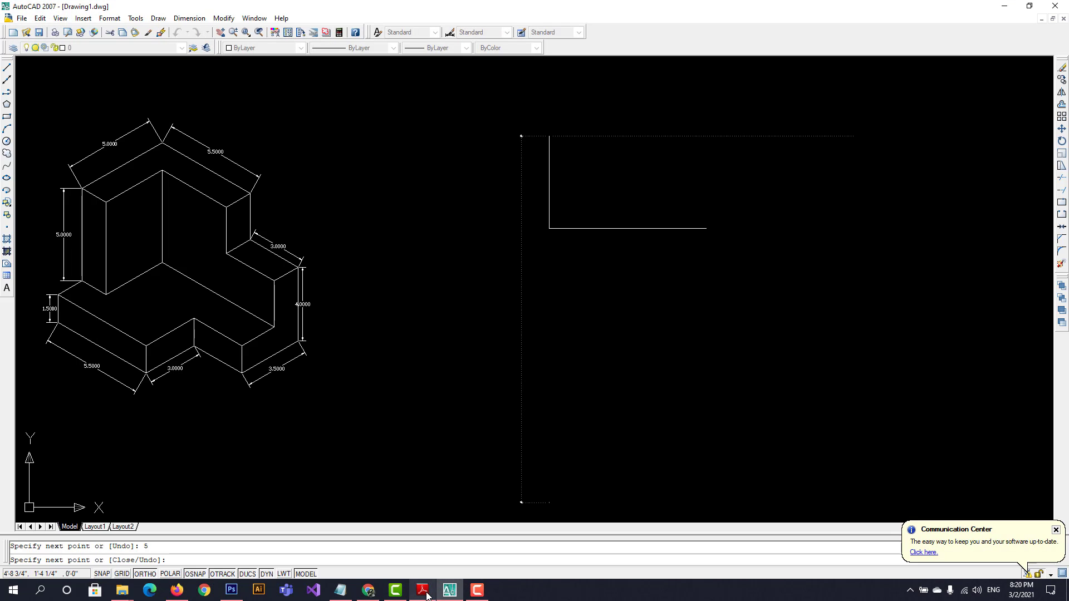
Recheck the front view in the PDF, then continue the outline with a 5.5 top edge to the right
click(423, 591)
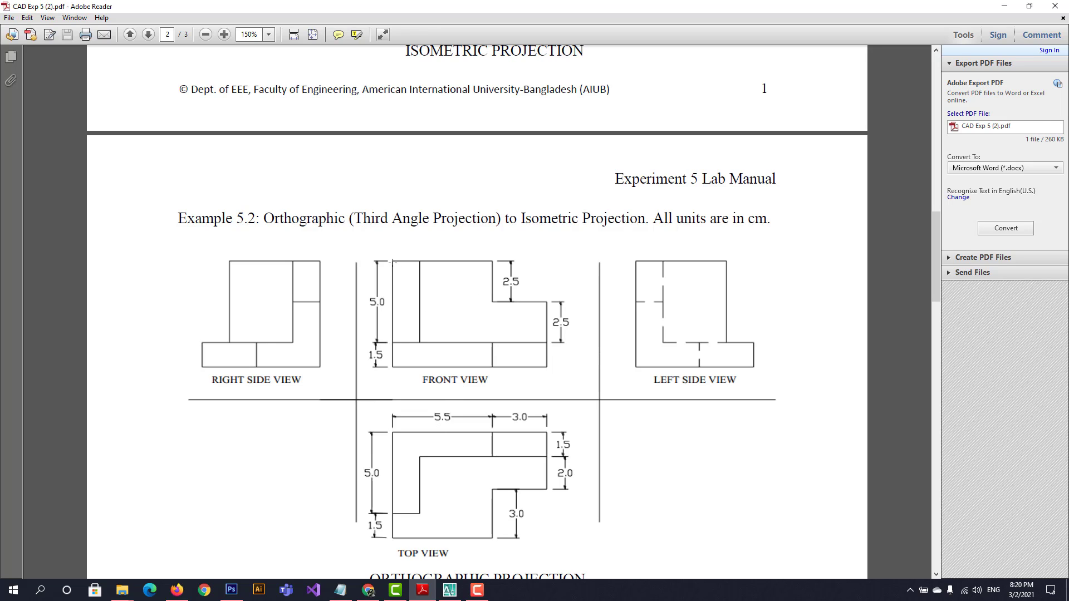
click(450, 591)
text(5)
key(Return)
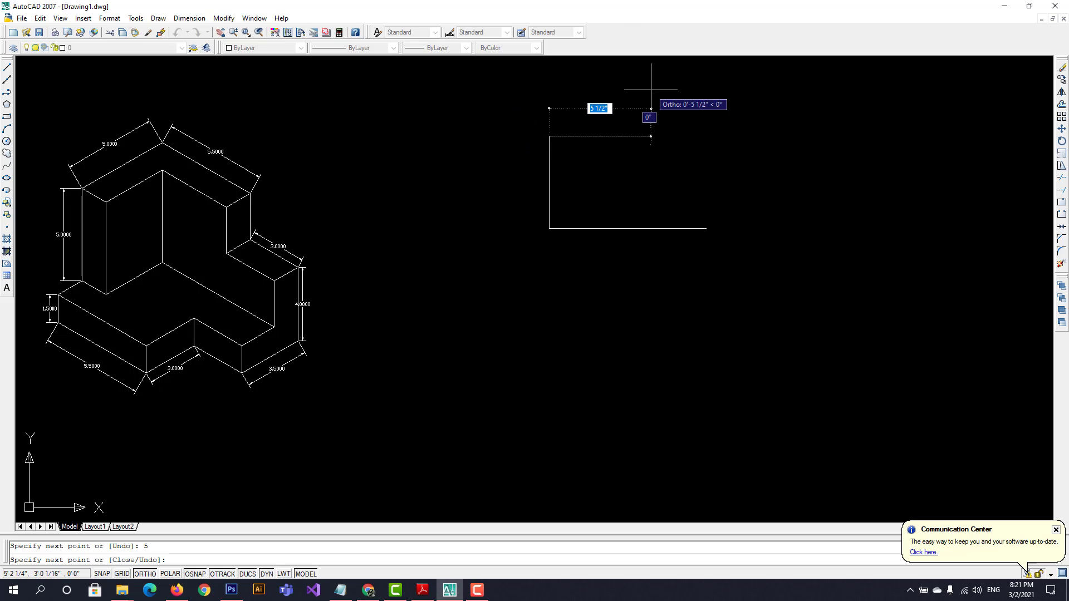
text(5.5)
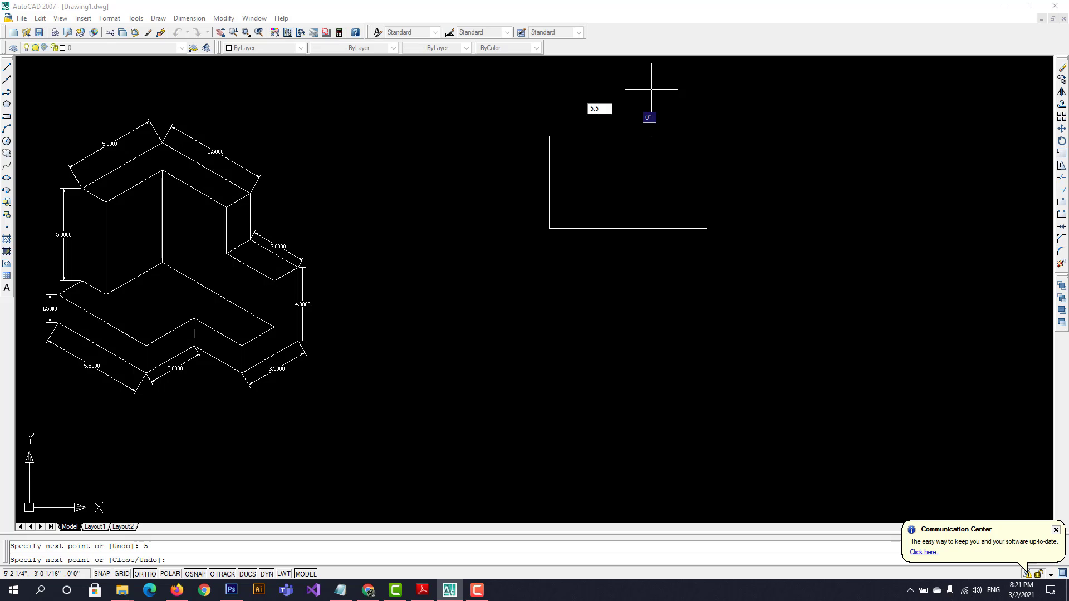
key(Return)
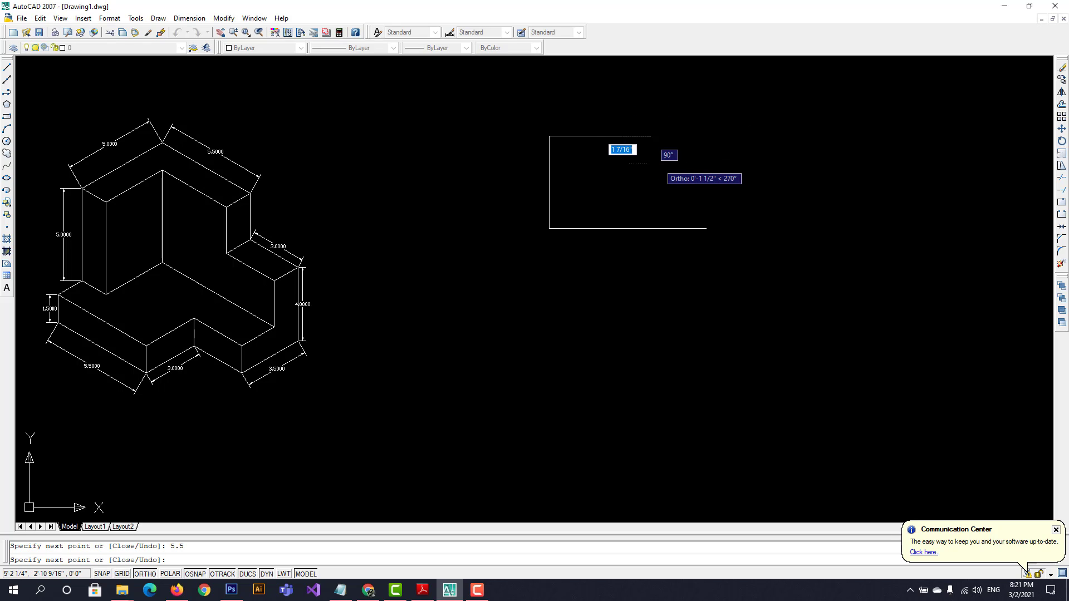
Complete the stepped outline with segments 2.5 down, 3 right and 2.5 down to the base line's right end, then end the line
text(2.5)
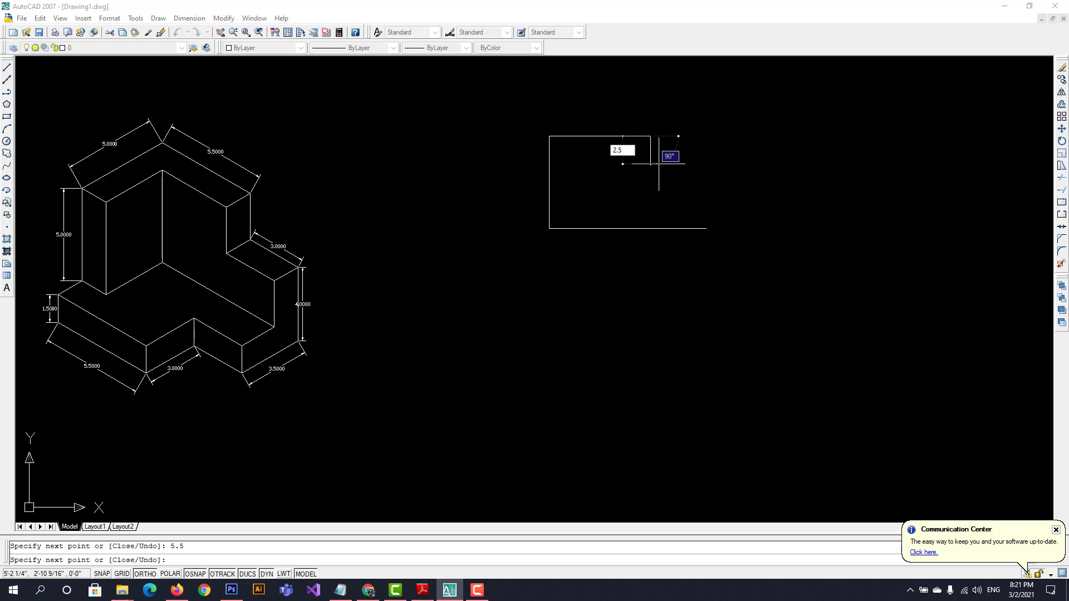
key(Return)
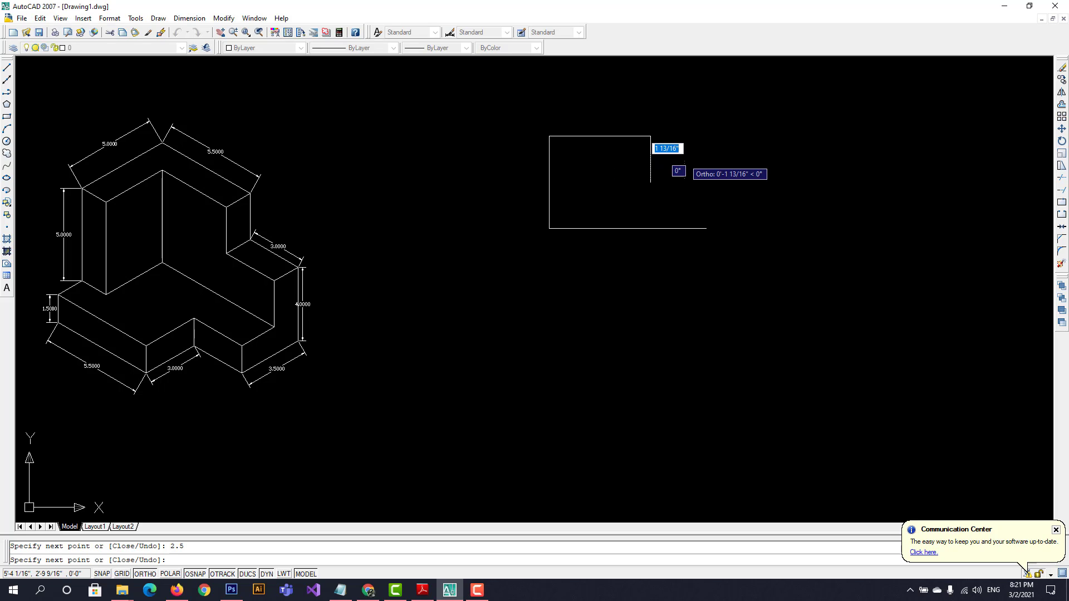
text(3)
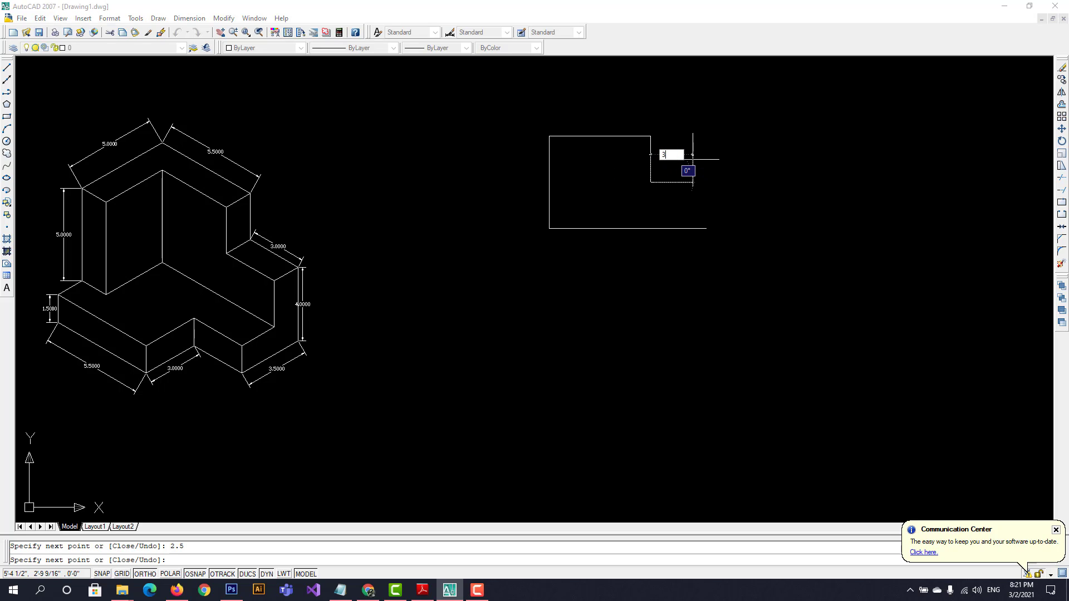
key(Return)
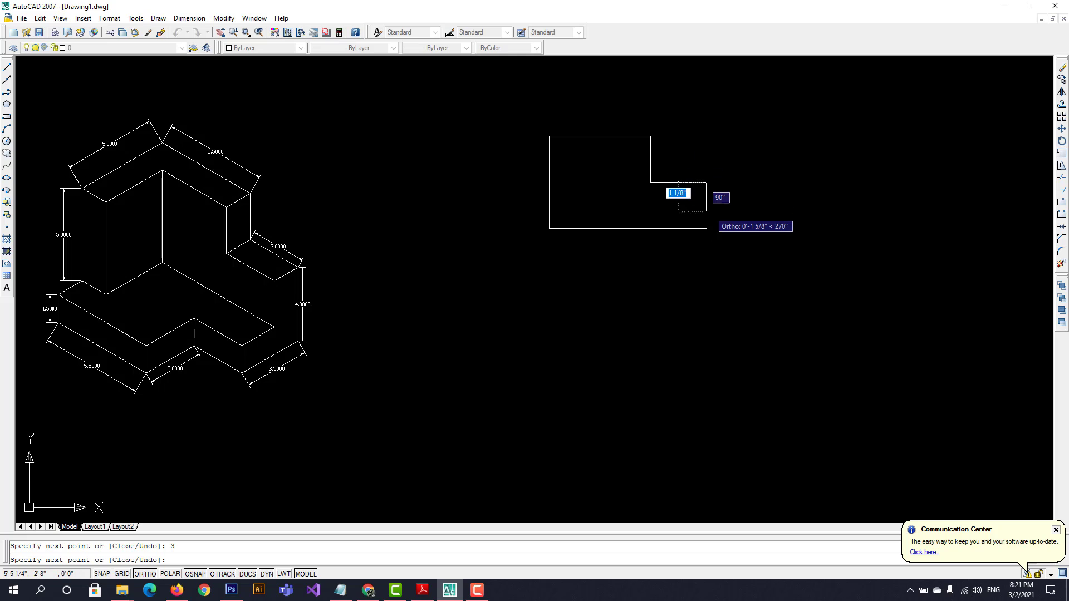
text(2)
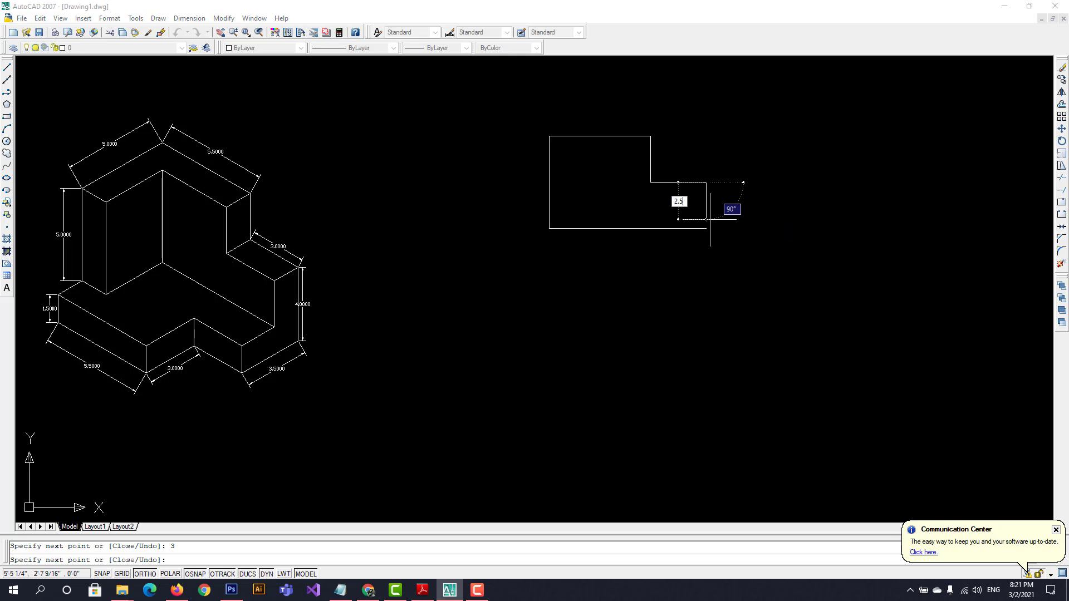
text(.5)
key(Return)
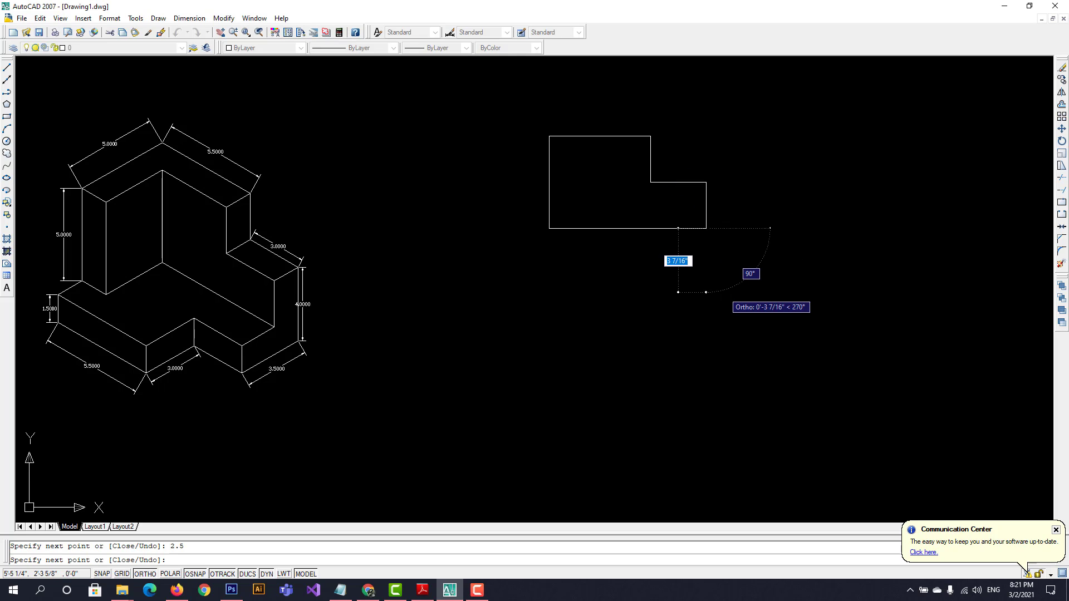
key(Escape)
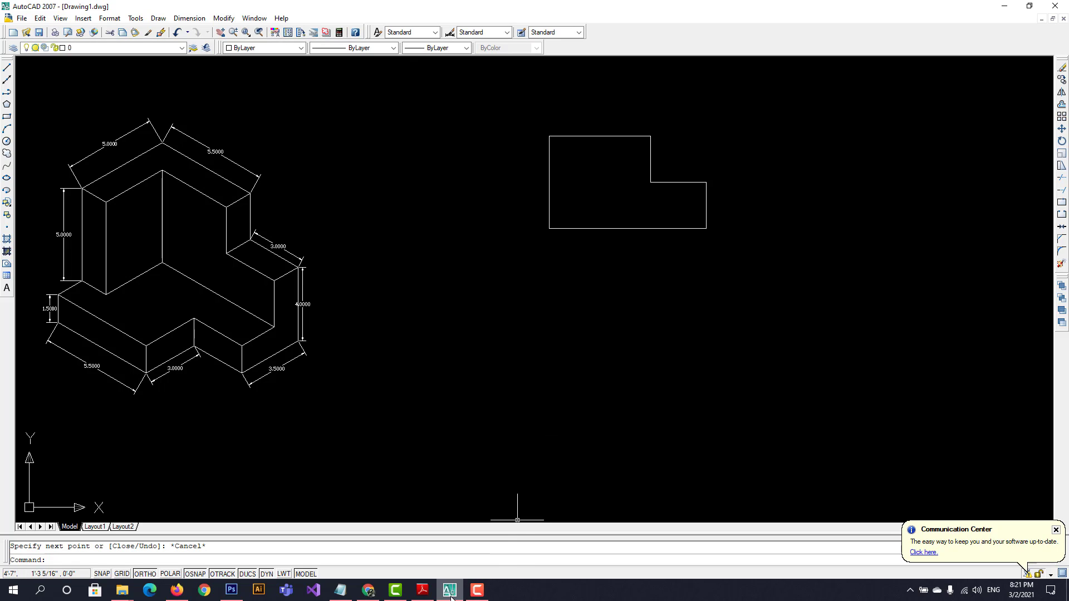
Consult the PDF, then draw a line from the outline's bottom-left corner, 1.5 right along the bottom edge and 5 up to the top edge
click(422, 590)
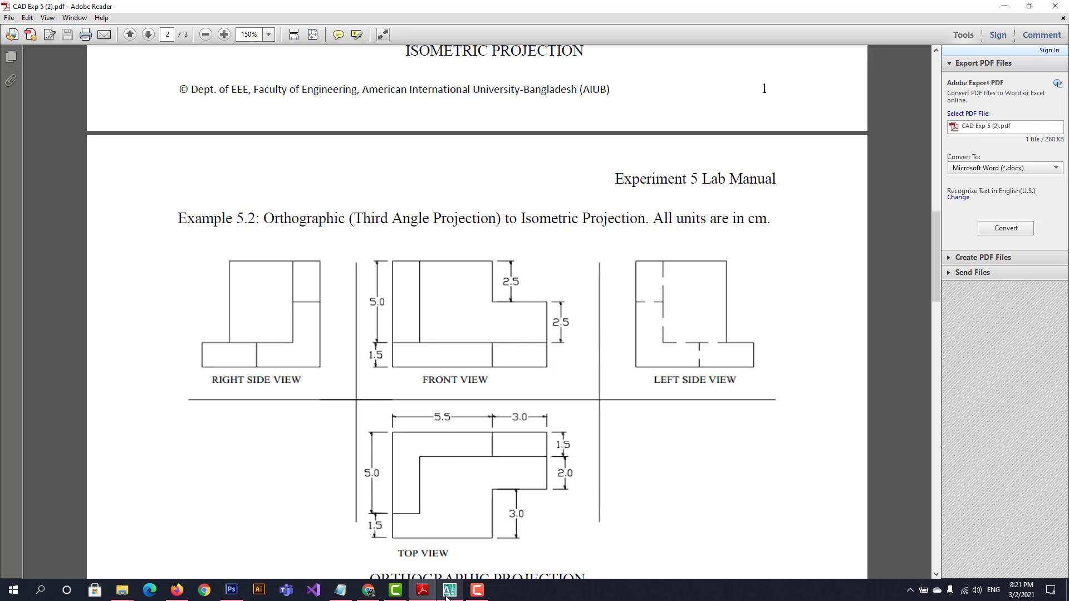
mouse_move(447, 597)
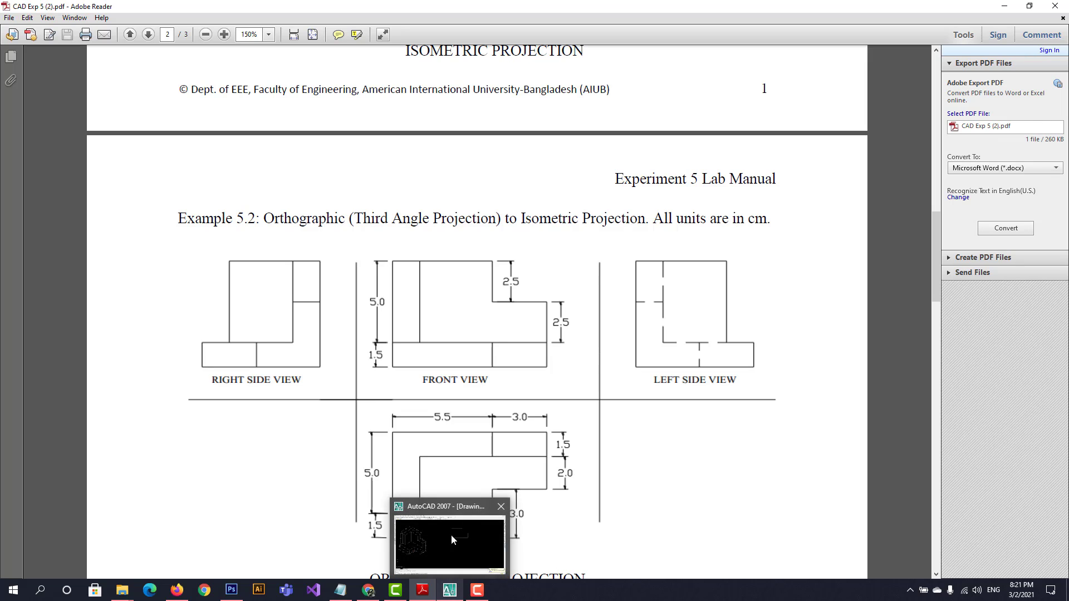
click(451, 593)
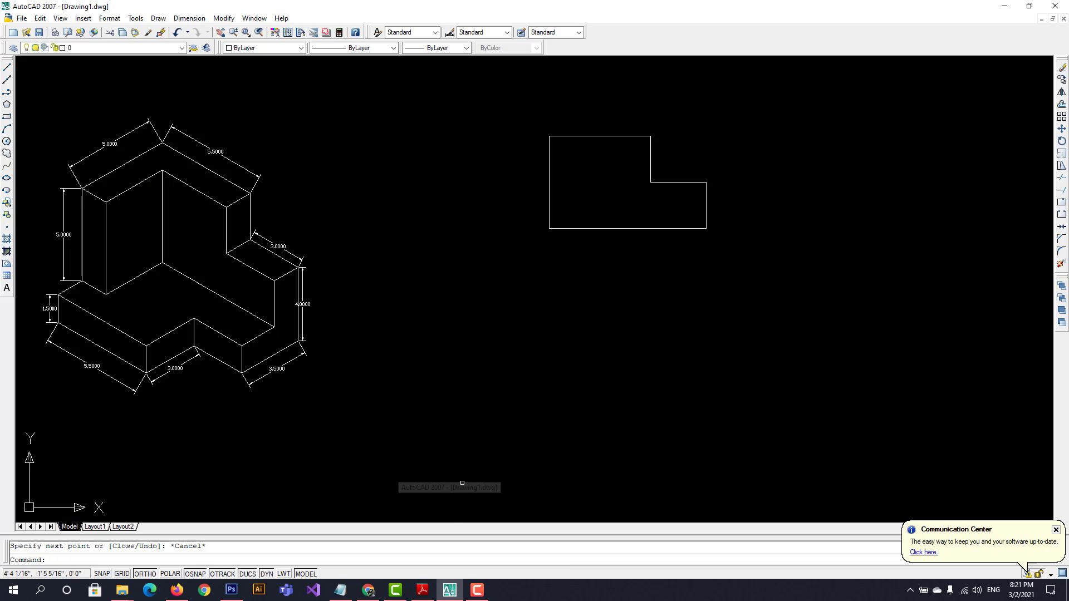
click(7, 66)
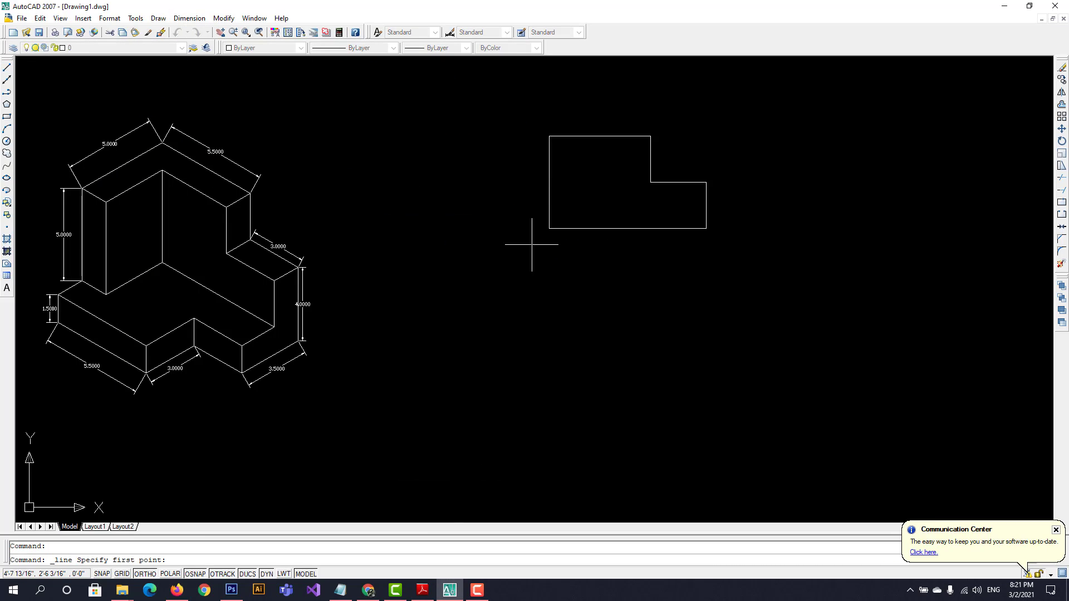
scroll(549, 234, up, 5)
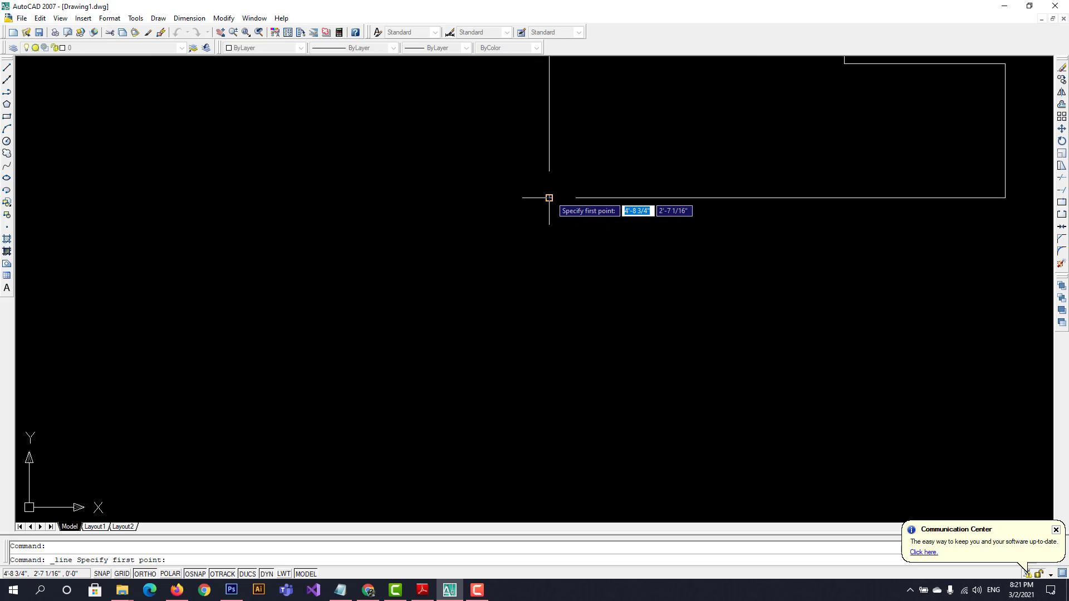
click(549, 197)
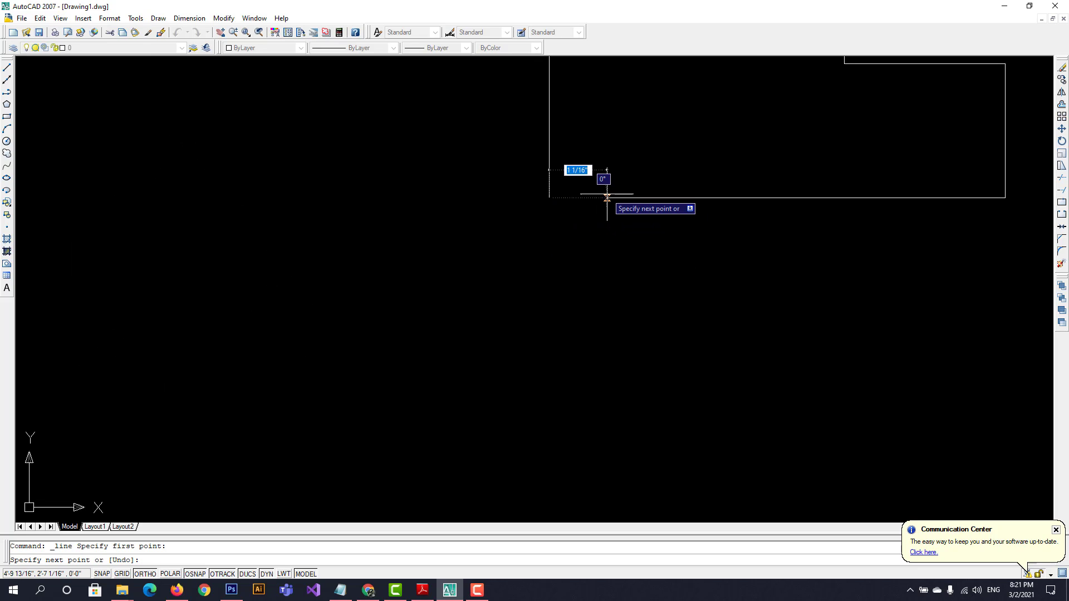
text(1.5)
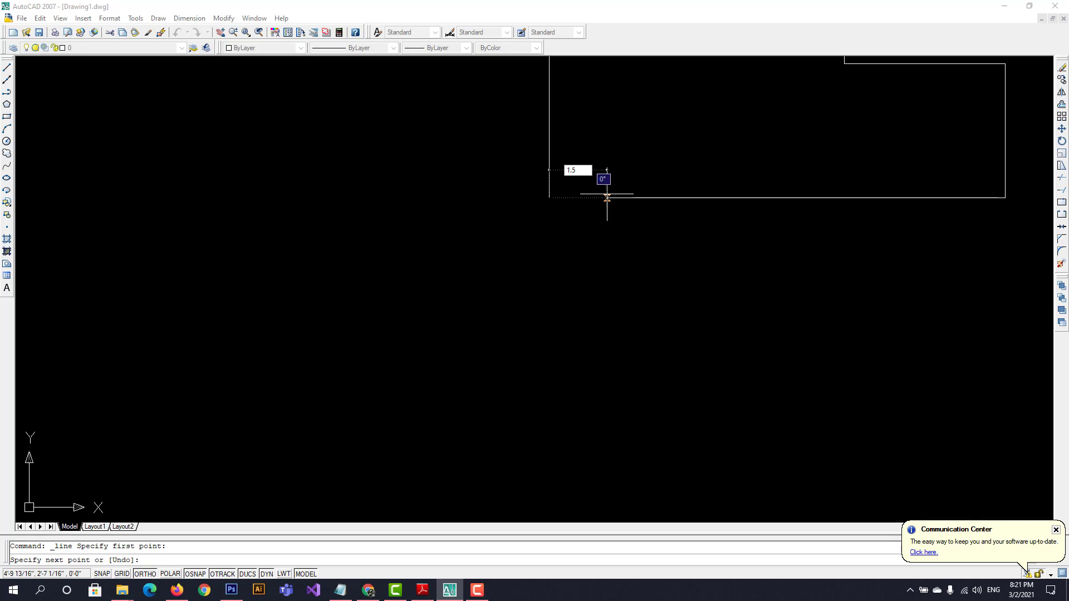
key(Return)
scroll(640, 162, down, 4)
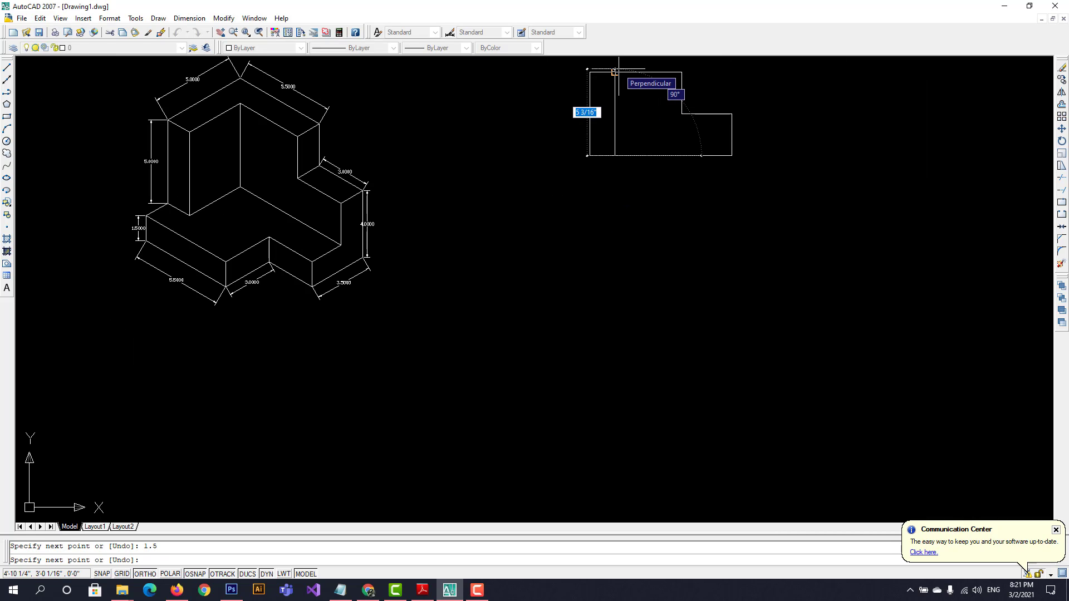
text(5)
key(Return)
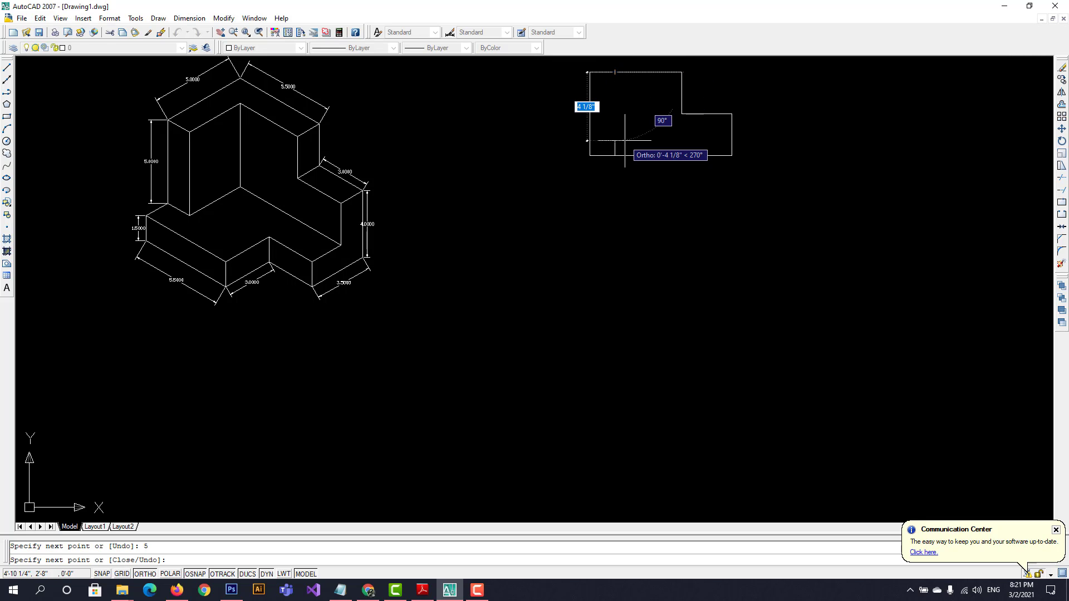
key(Escape)
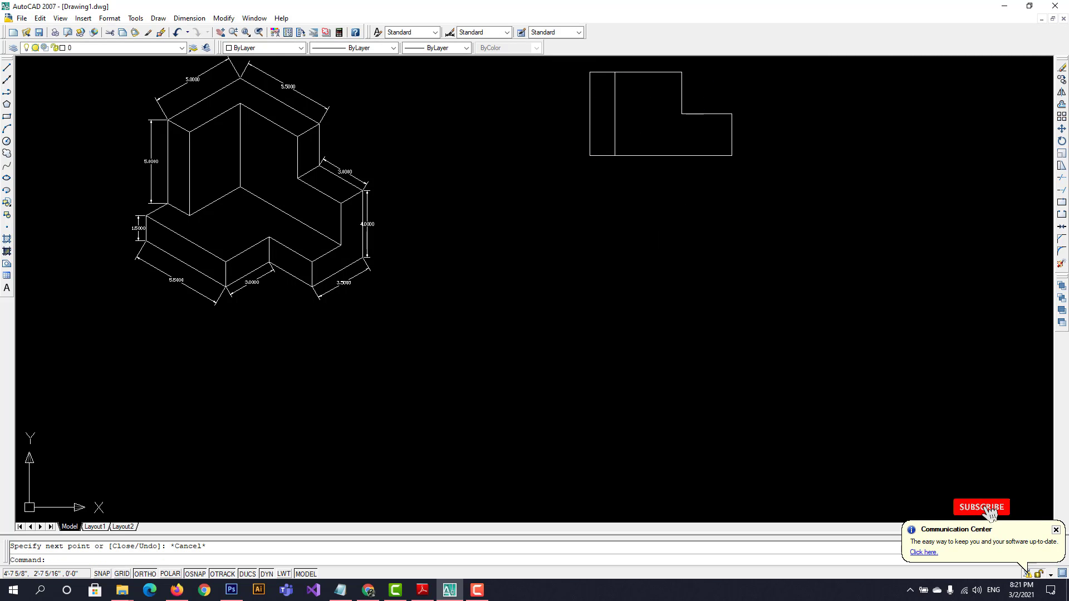
Start a line at the bottom-left corner of the front view's stepped outline and draw it 1.5 downward
click(7, 67)
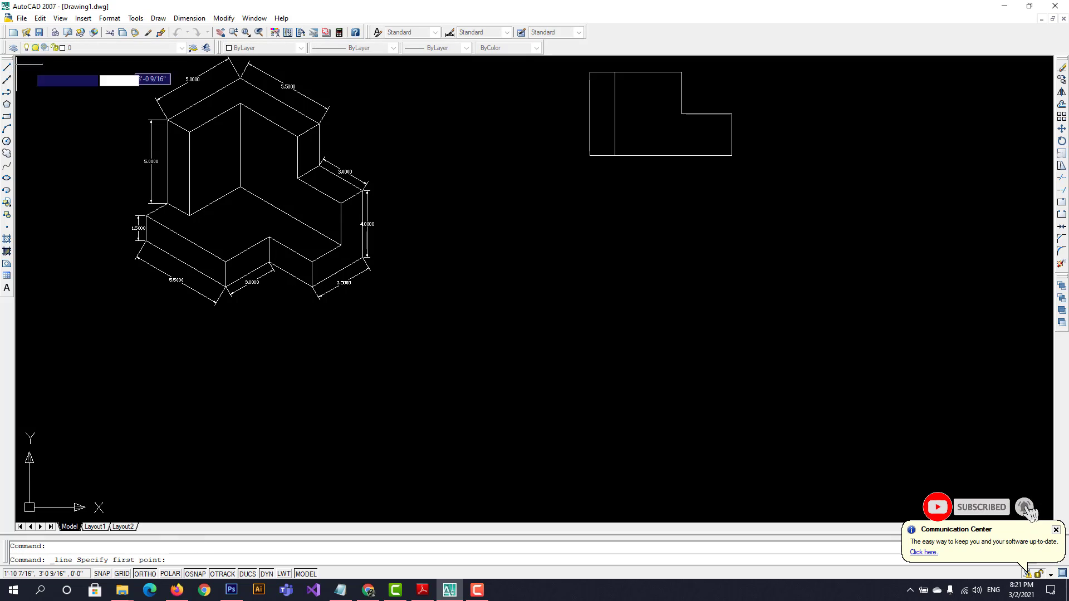
scroll(540, 184, up, 4)
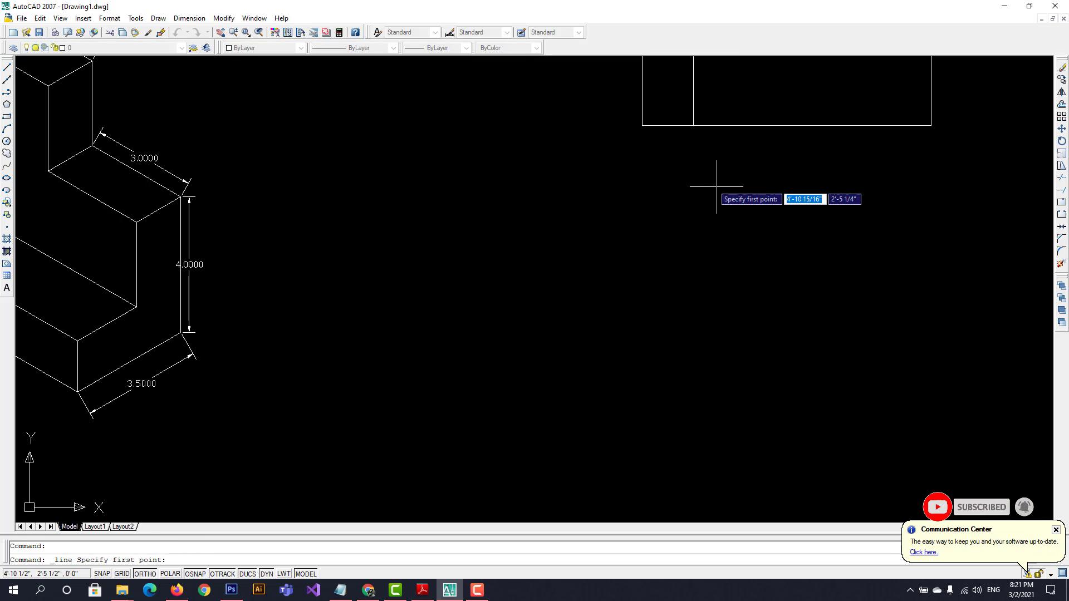
click(642, 126)
text(1)
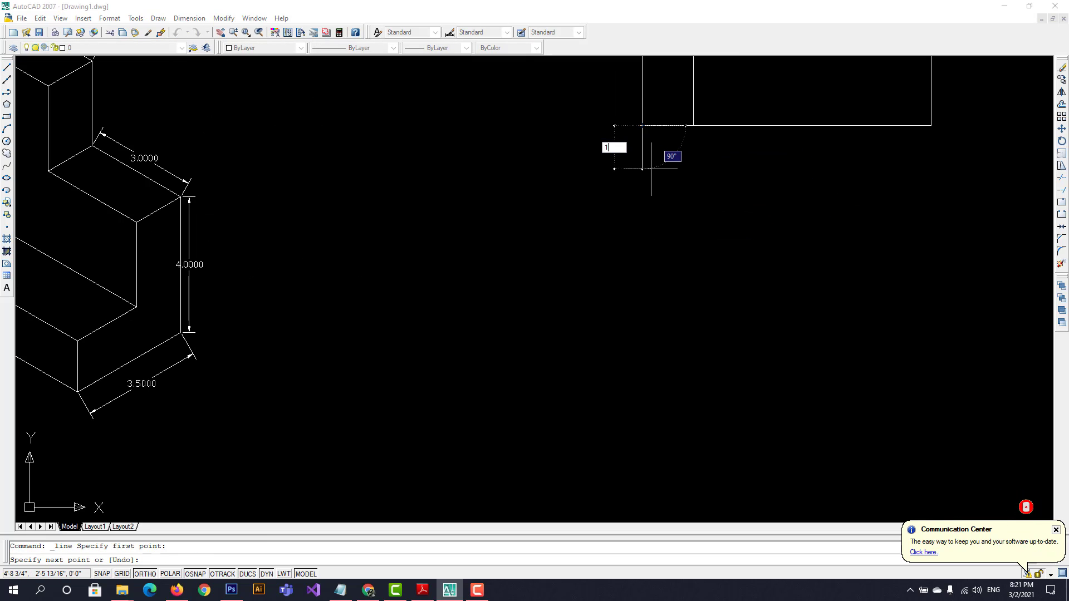
text(.5)
key(Return)
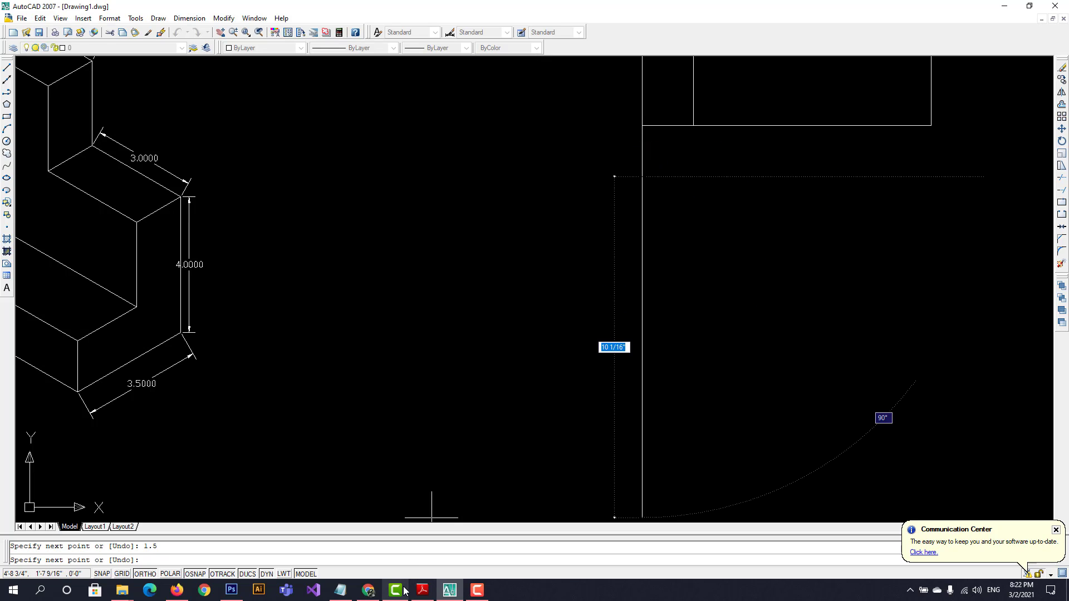
Consult the reference PDF, then continue the line 5.5 to the right and 1.5 up to the outline's bottom edge, and end it
click(425, 594)
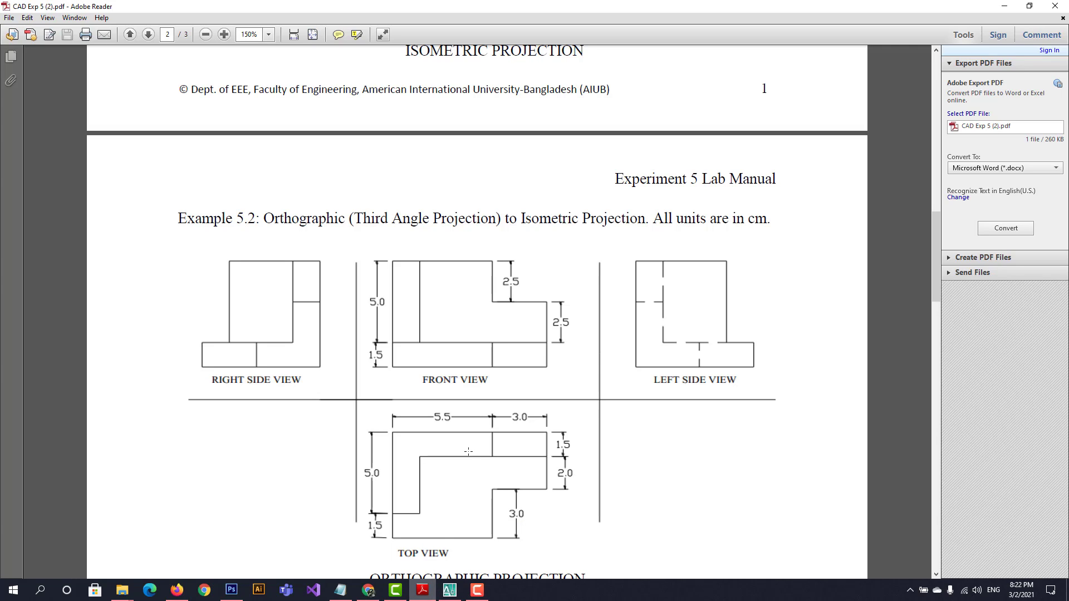
scroll(468, 450, down, 10)
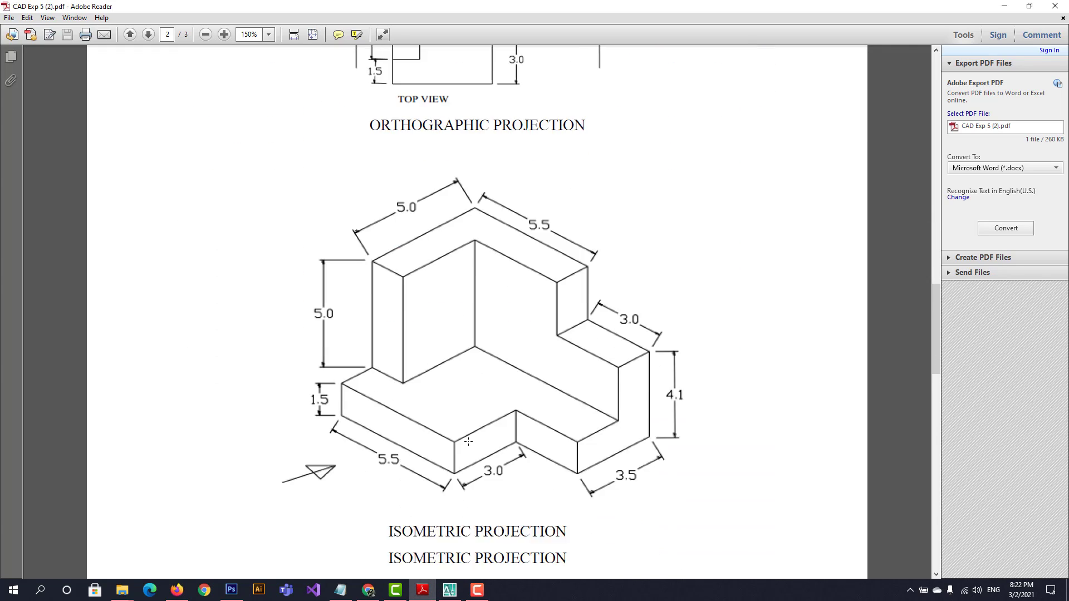
scroll(469, 441, up, 5)
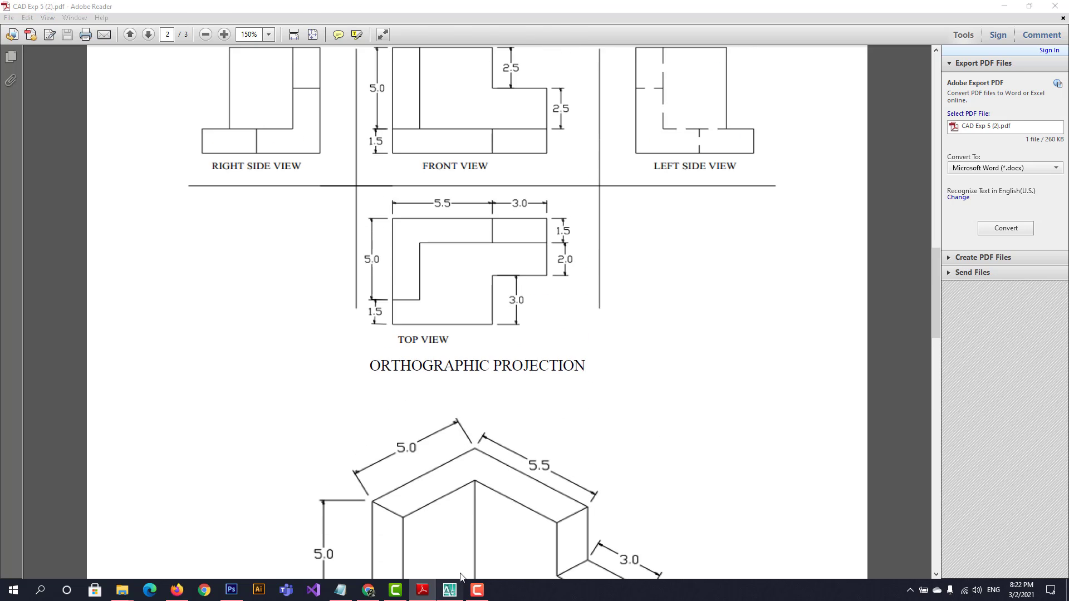
click(449, 590)
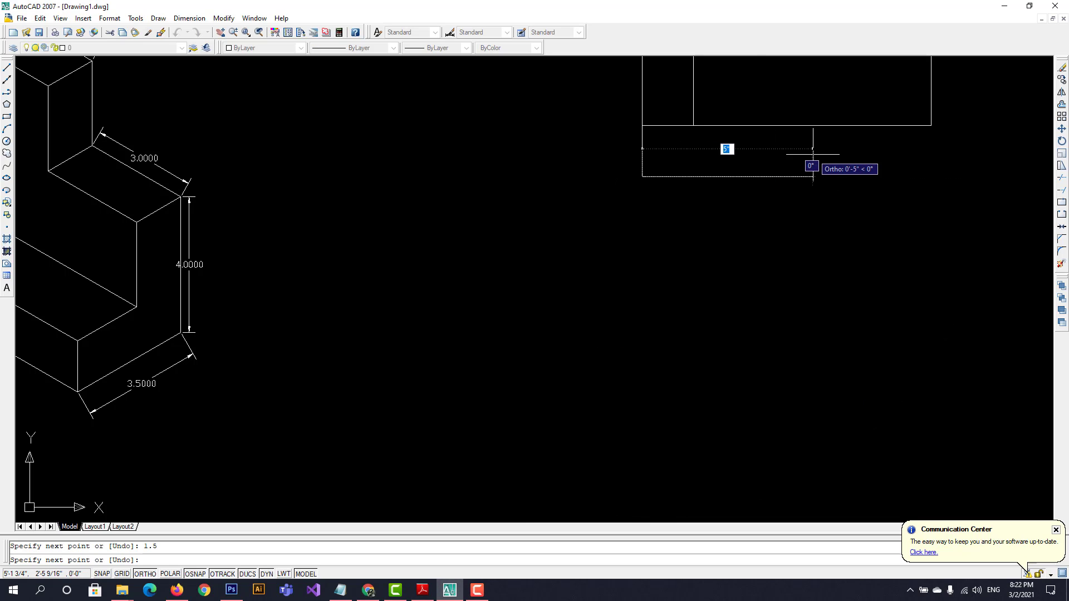
text(5.5)
key(Return)
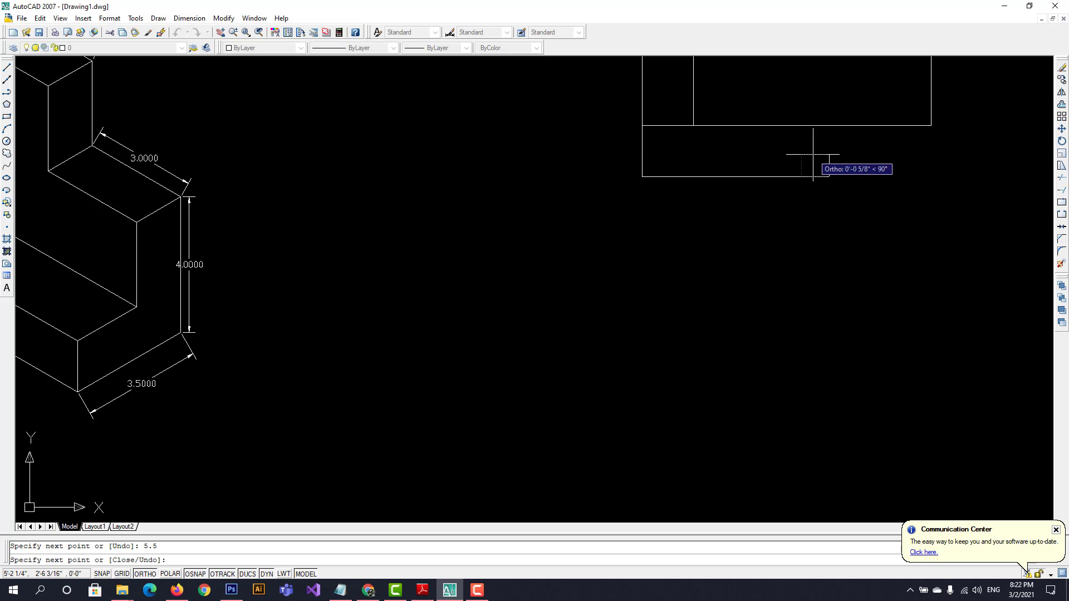
text(1)
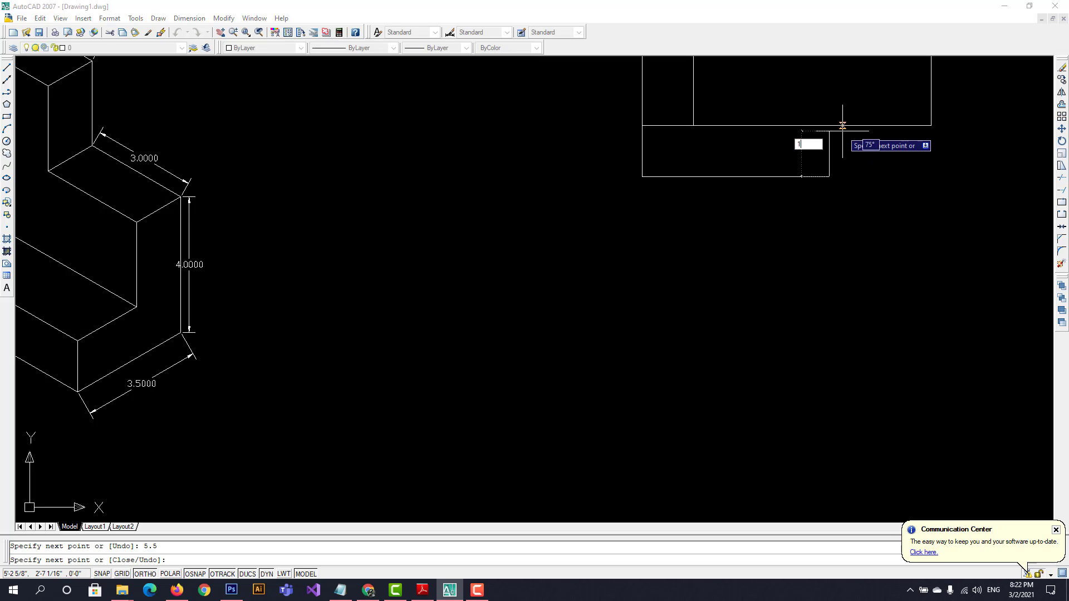
text(.5)
key(Return)
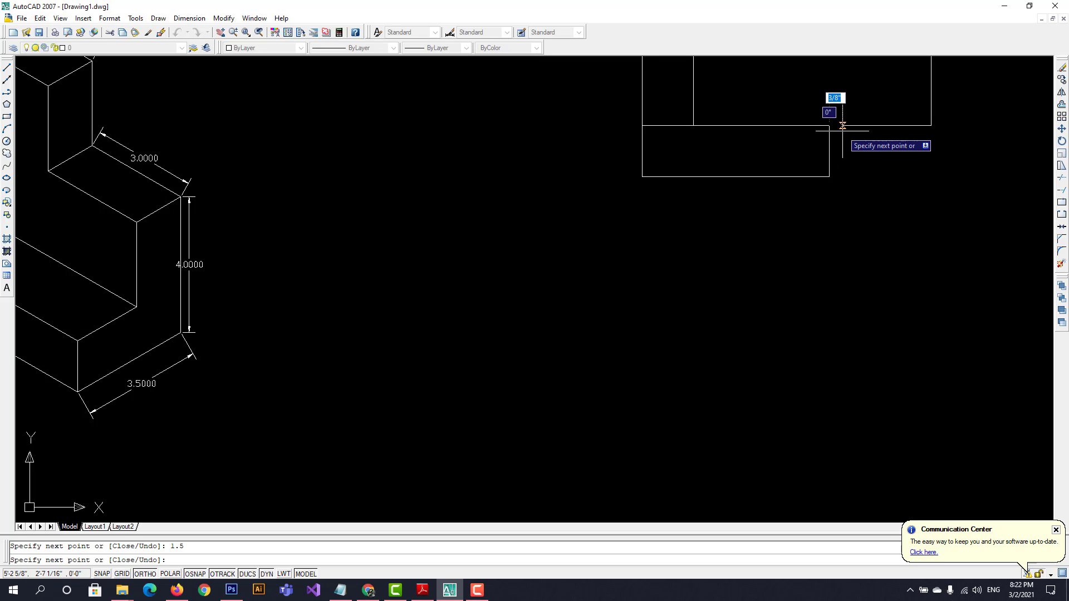
key(Return)
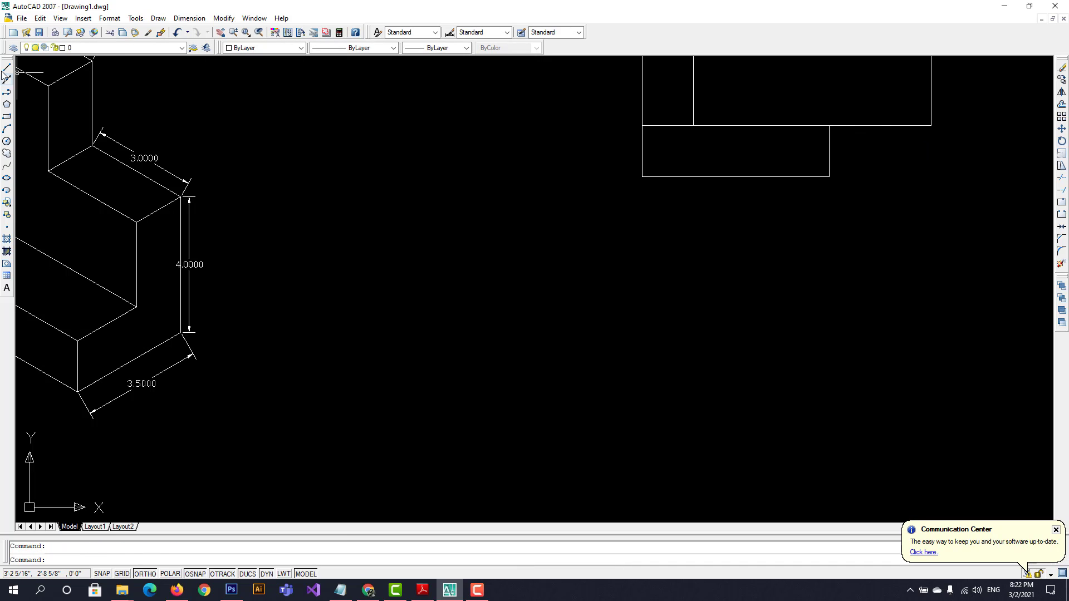
Draw a line from the new rectangle's bottom-right corner, 3 to the right and 1.5 up to the outline's bottom-right corner
click(7, 67)
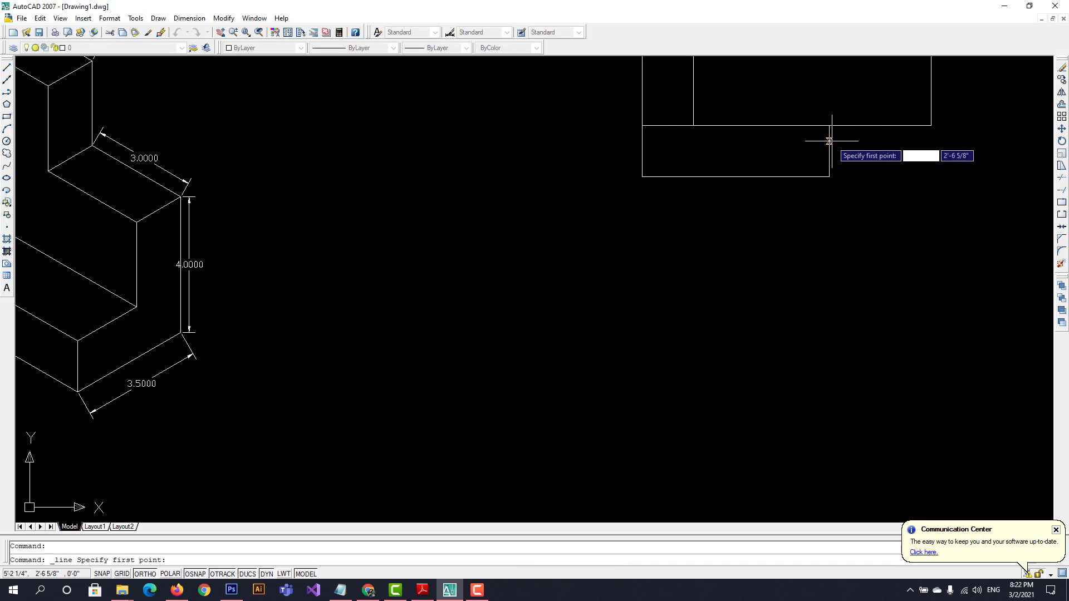
click(830, 176)
text(3)
key(Return)
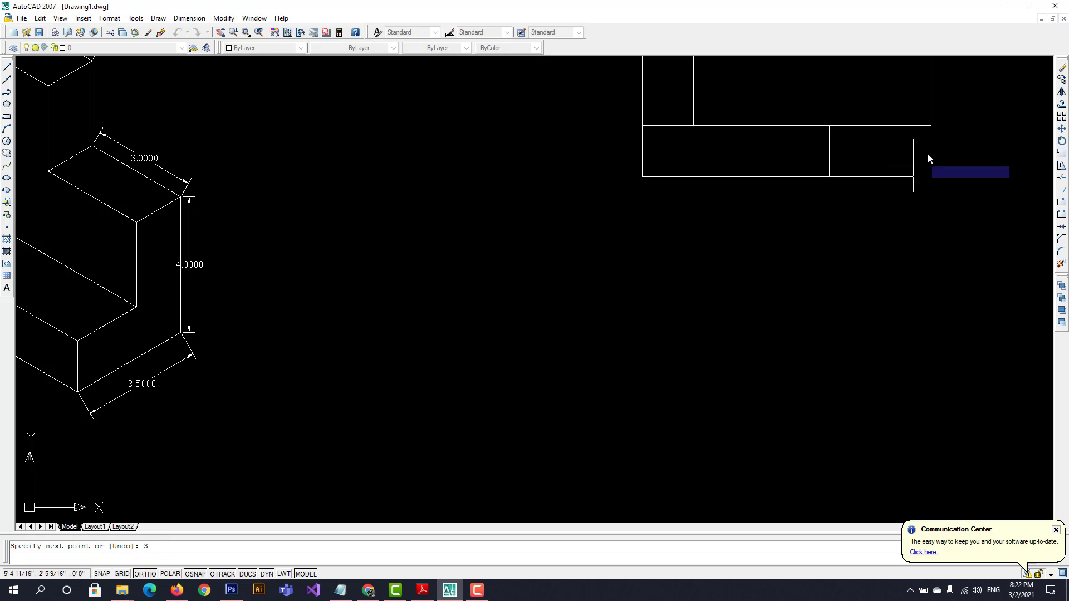
text(1)
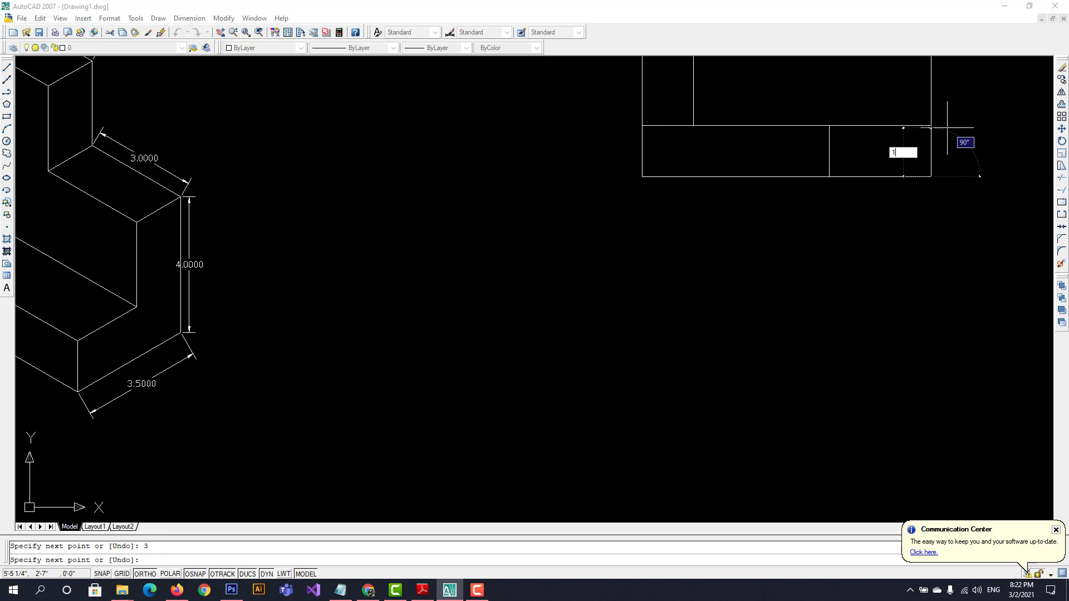
text(.5)
key(Return)
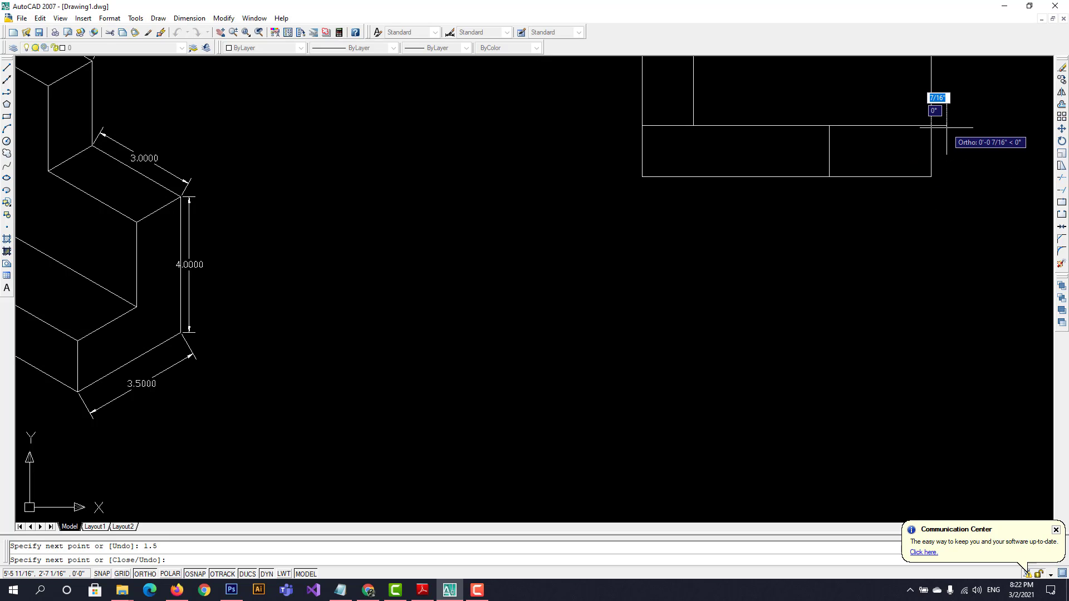
key(Escape)
Check the orthographic views in the PDF, then add an aligned dimension beside the left edge of the front view's bottom strip
scroll(918, 236, down, 6)
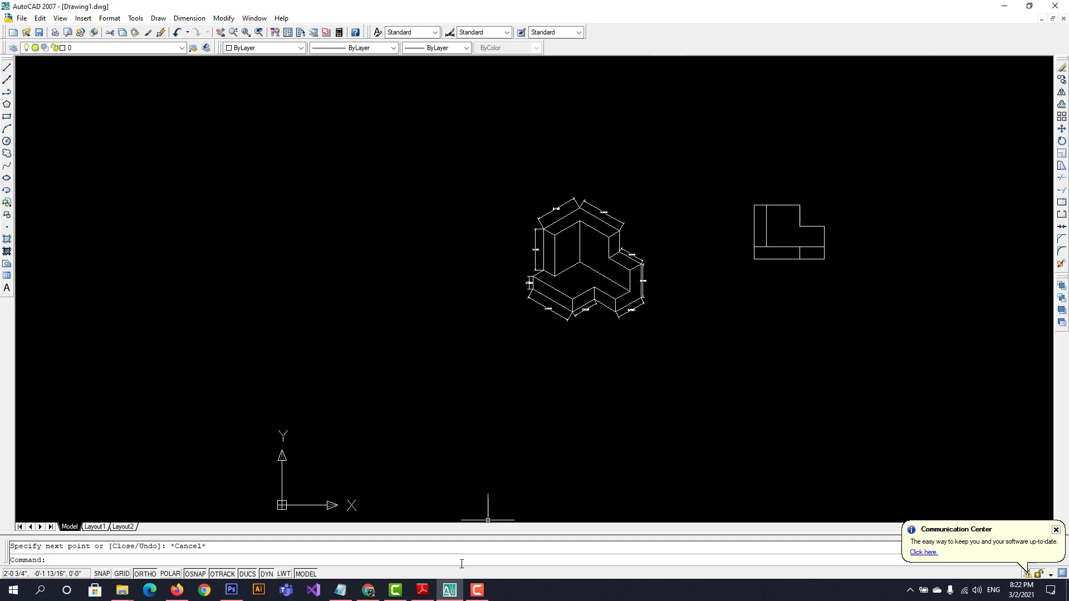
click(424, 590)
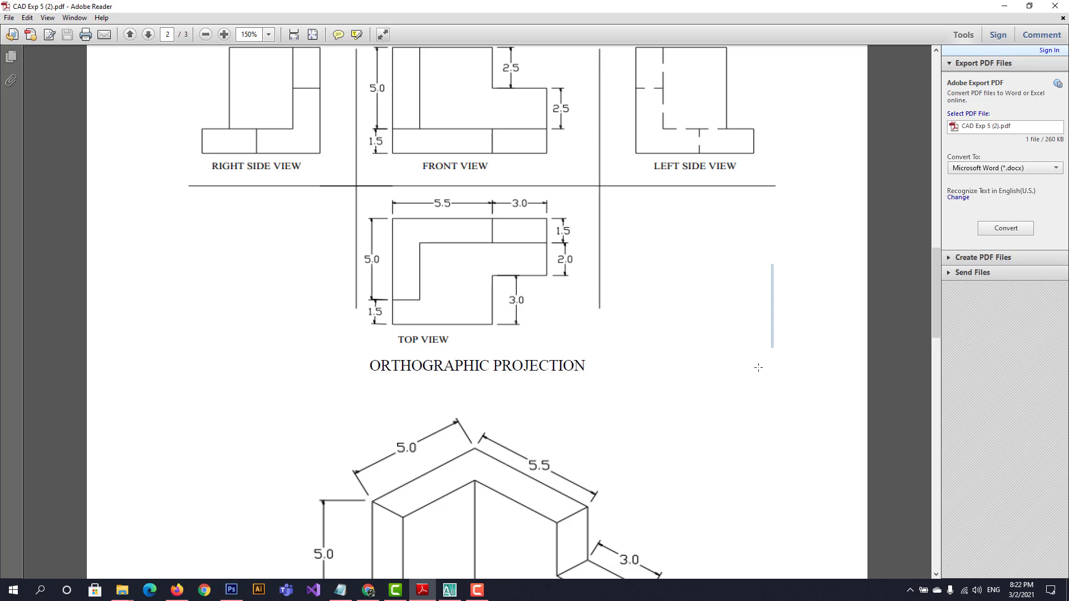
mouse_move(758, 368)
mouse_down()
mouse_move(730, 353)
mouse_move(681, 275)
mouse_up()
click(870, 288)
scroll(793, 257, up, 2)
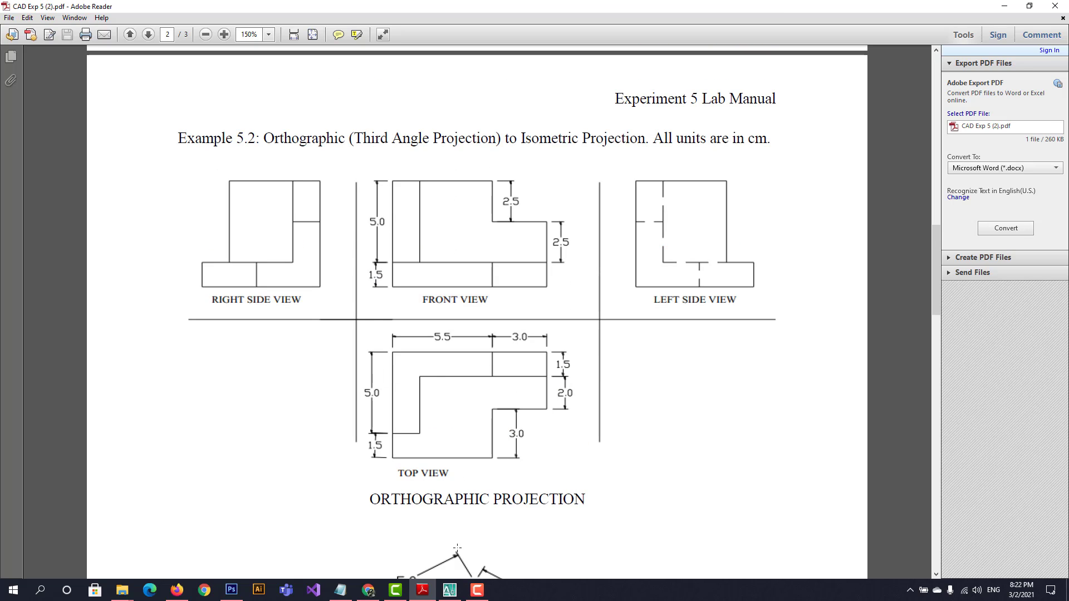
click(449, 591)
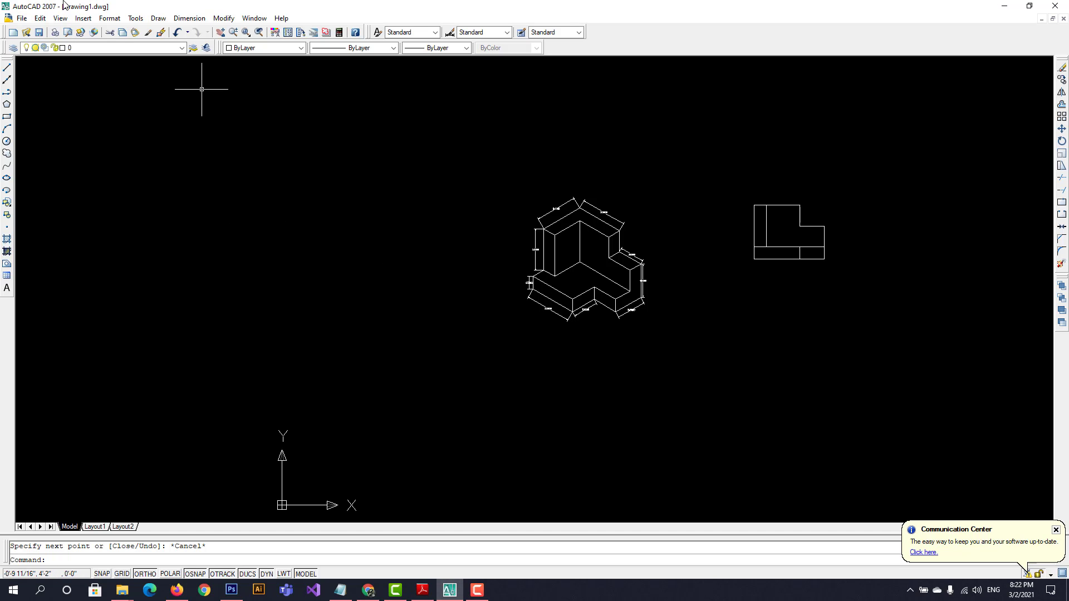
click(189, 19)
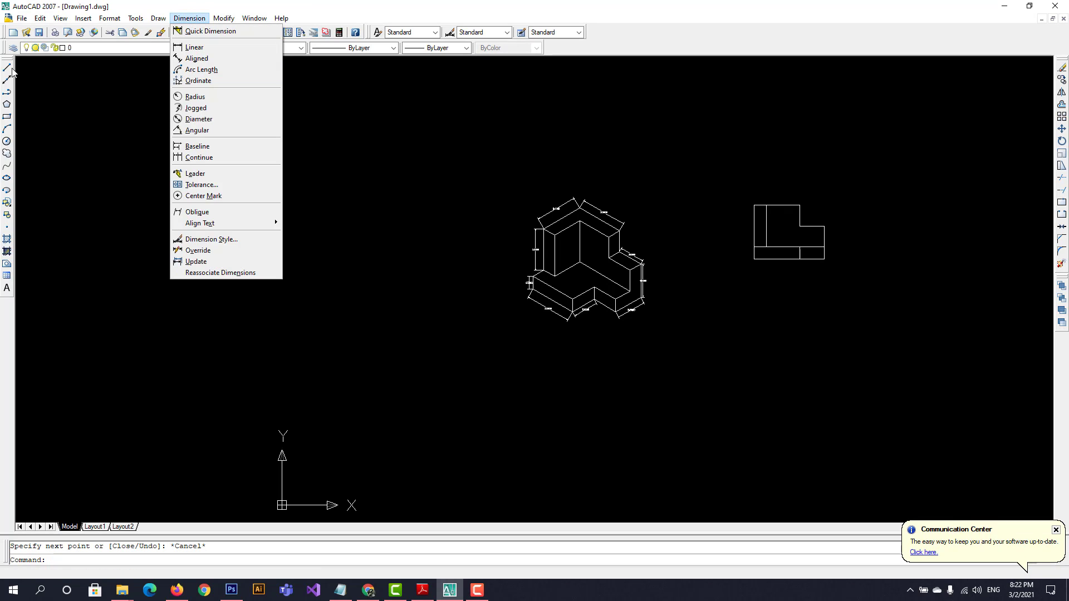
click(197, 59)
scroll(787, 258, up, 6)
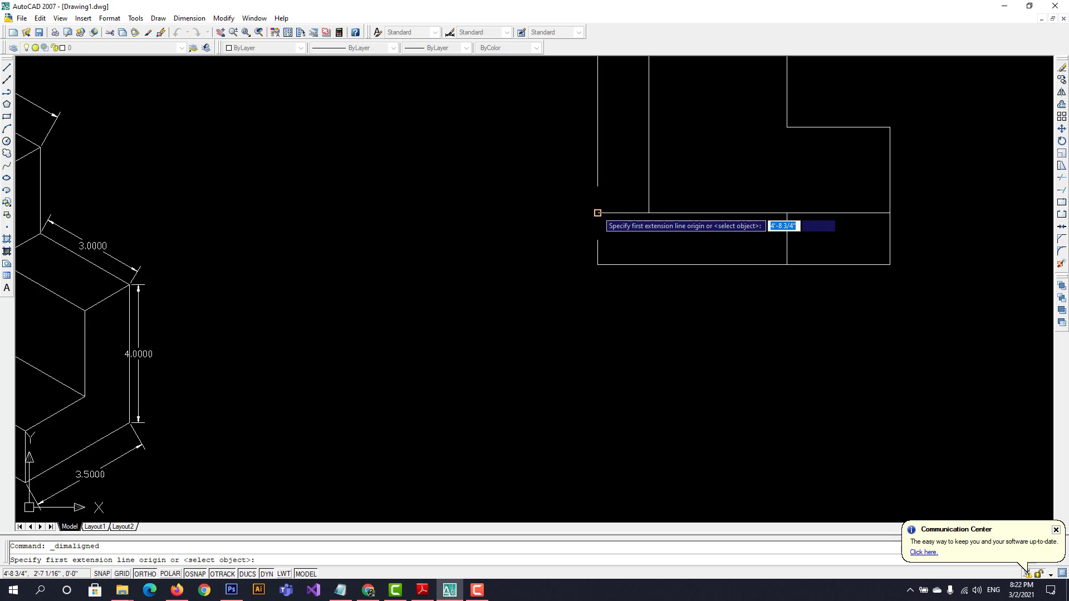
click(597, 213)
click(598, 264)
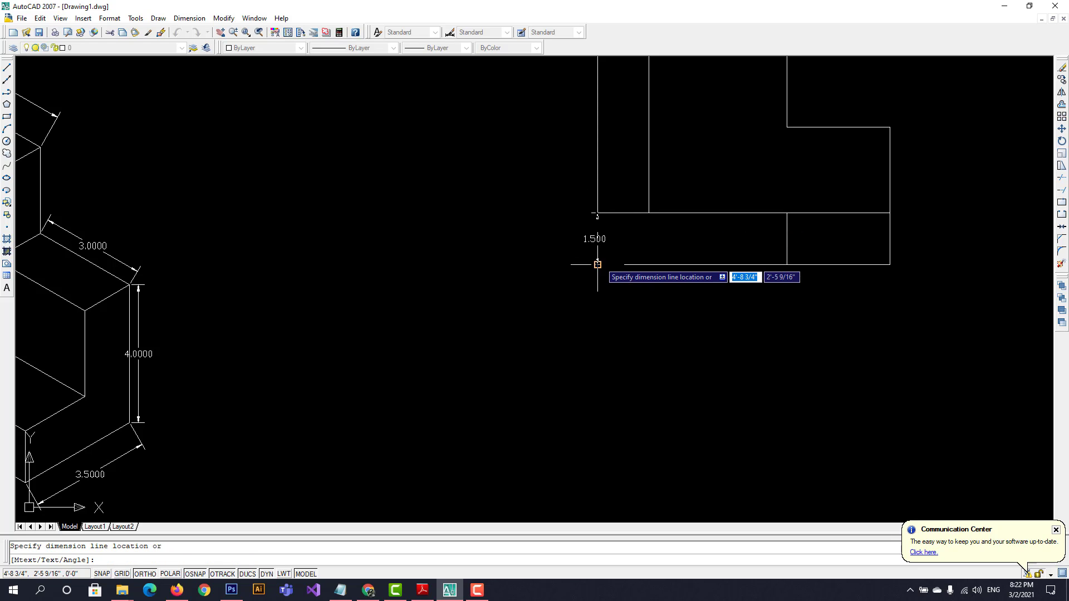
click(574, 262)
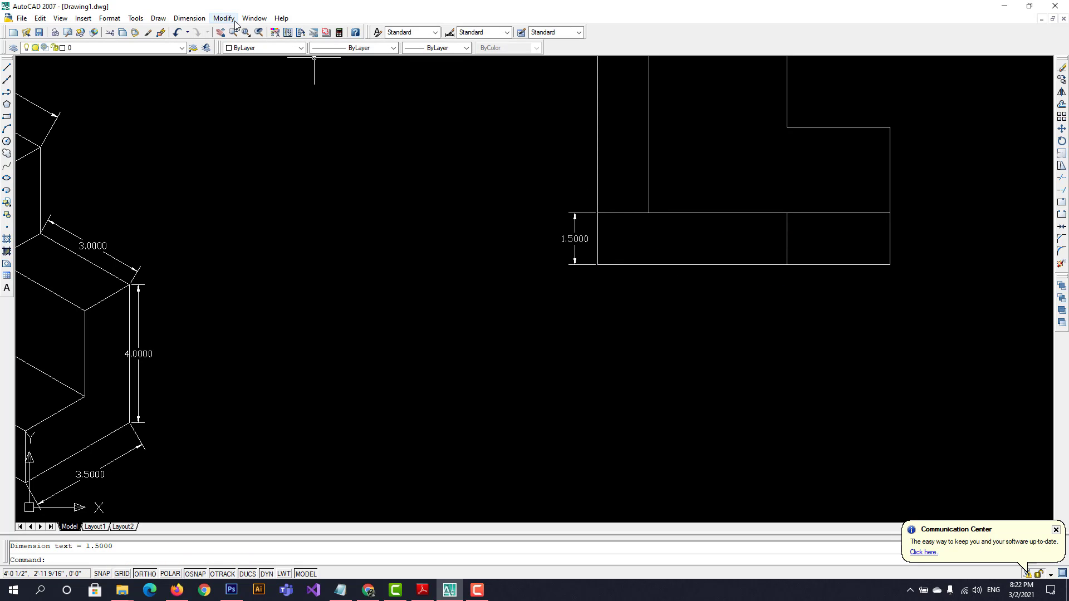
Recheck the PDF and add an aligned dimension to the front view's right edge, from the step's outer corner down to the bottom strip
click(190, 18)
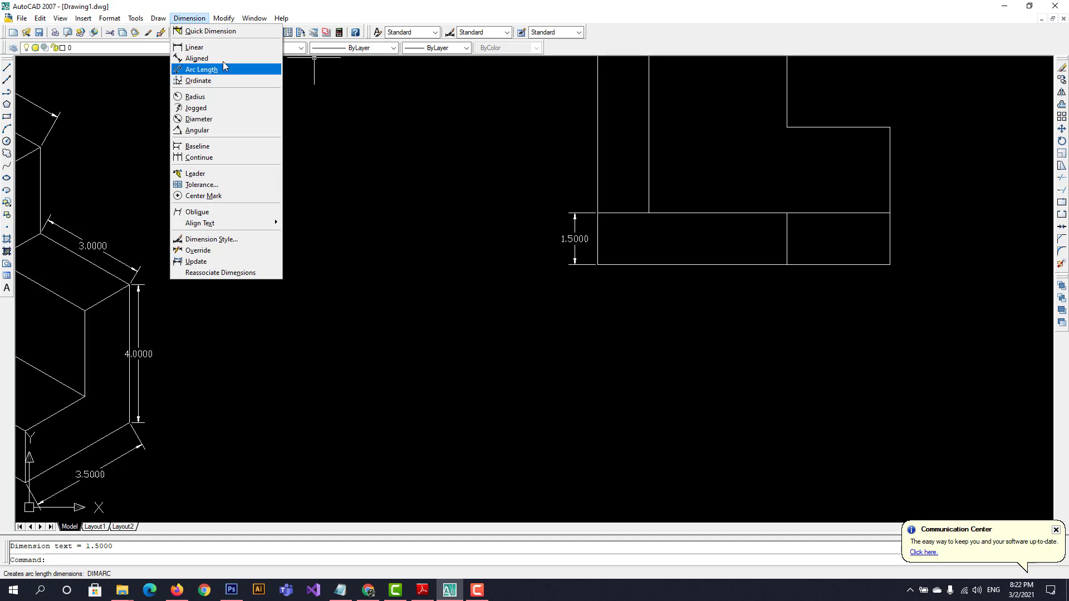
click(223, 68)
click(422, 590)
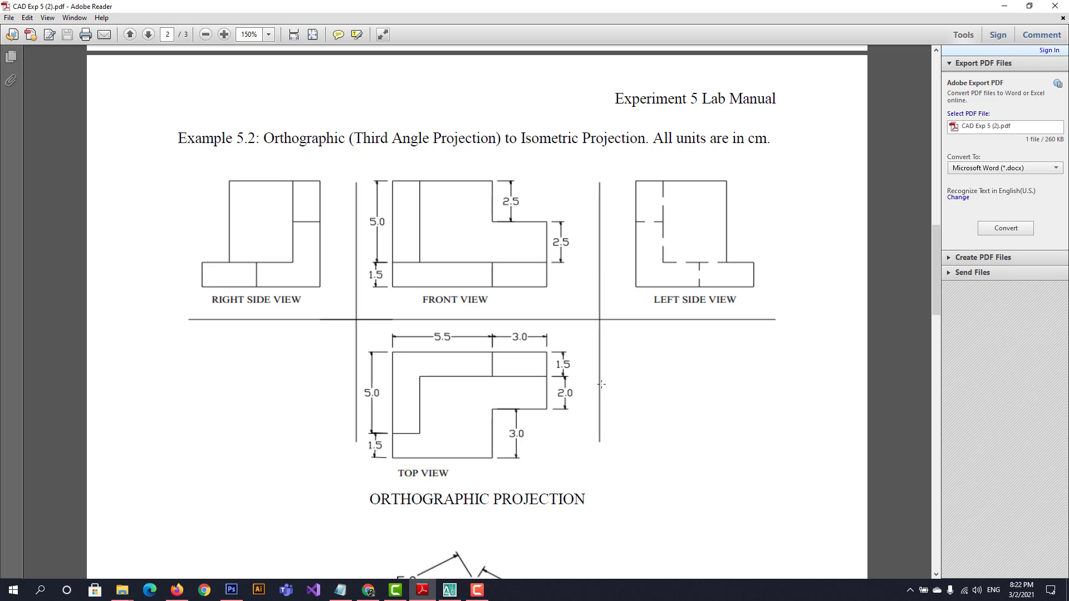
click(450, 591)
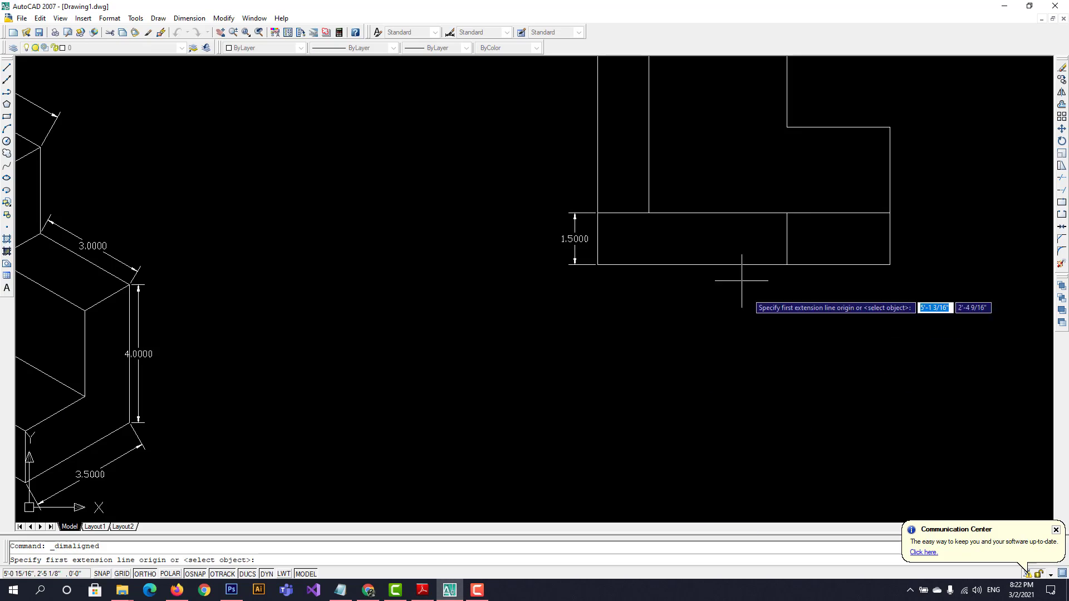
click(891, 127)
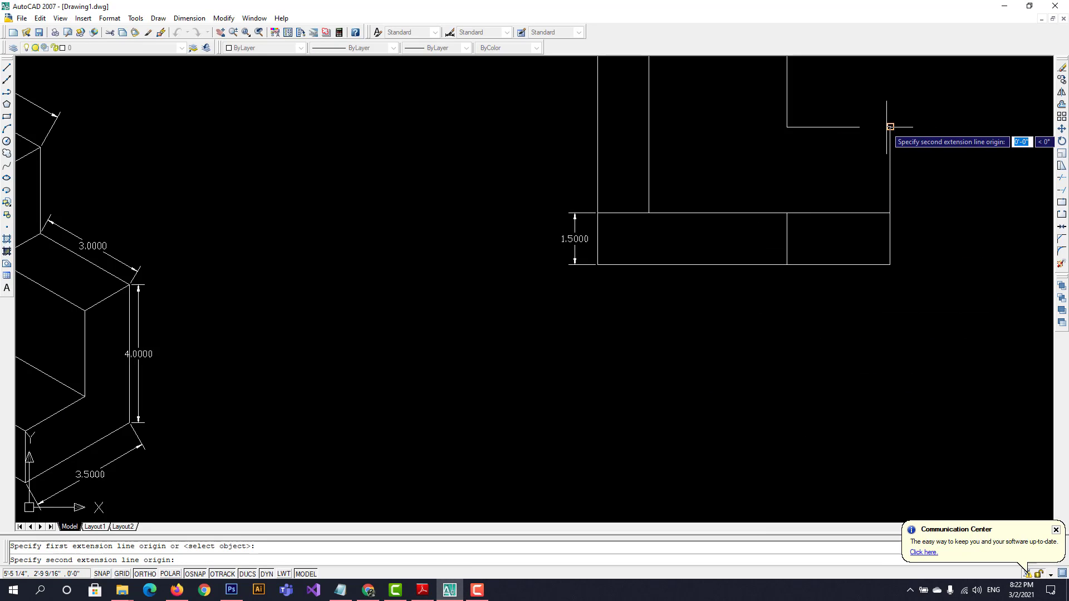
click(890, 213)
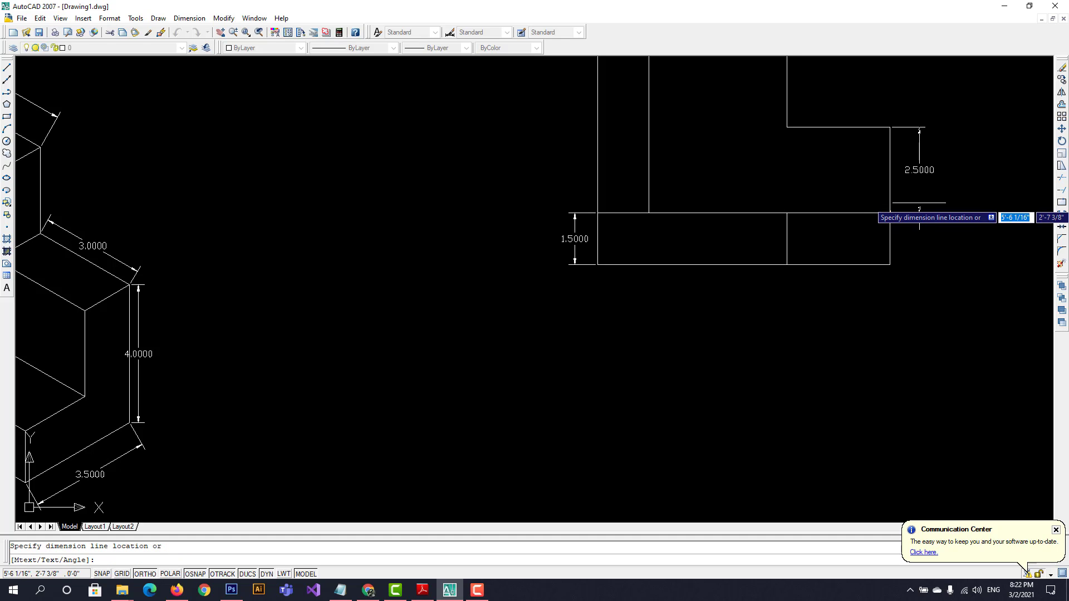
click(919, 211)
click(422, 591)
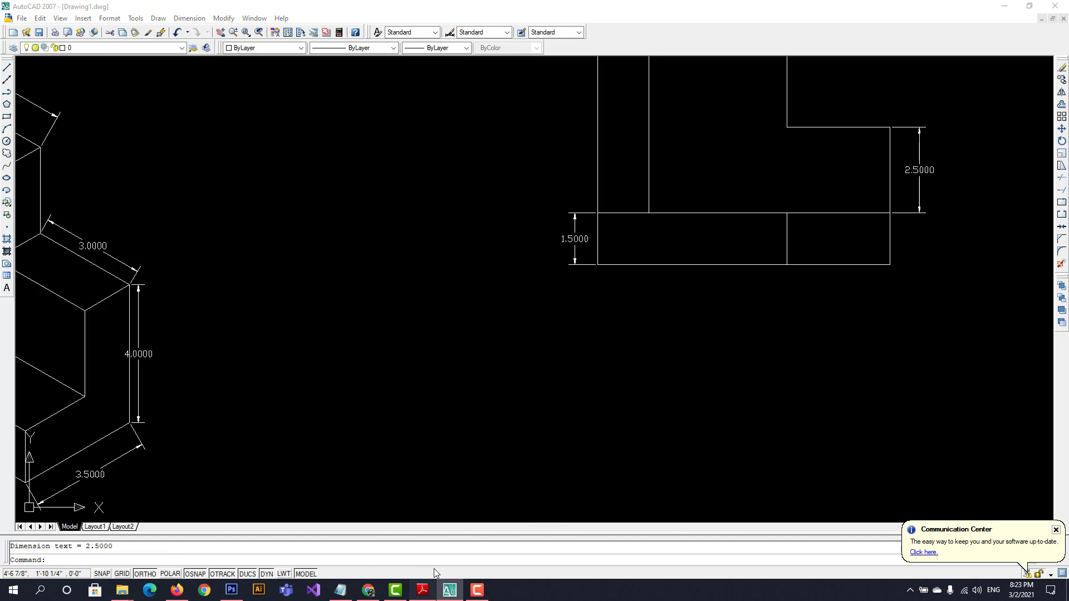
right_click(422, 591)
click(452, 589)
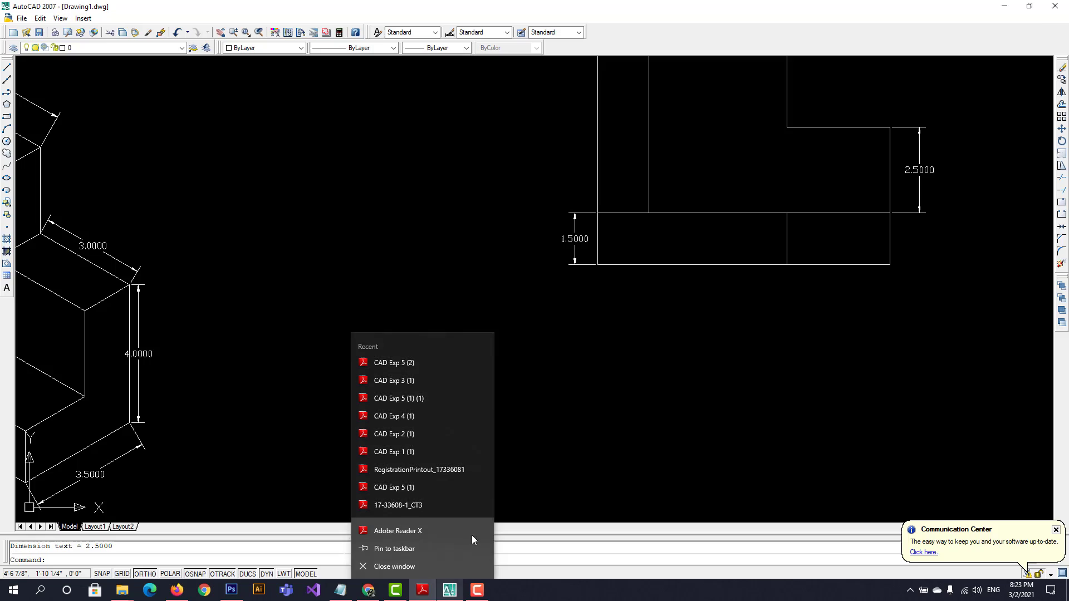
Add an aligned dimension to the right of the front view's upper vertical edge, from its top corner down to the step's inner corner
click(189, 17)
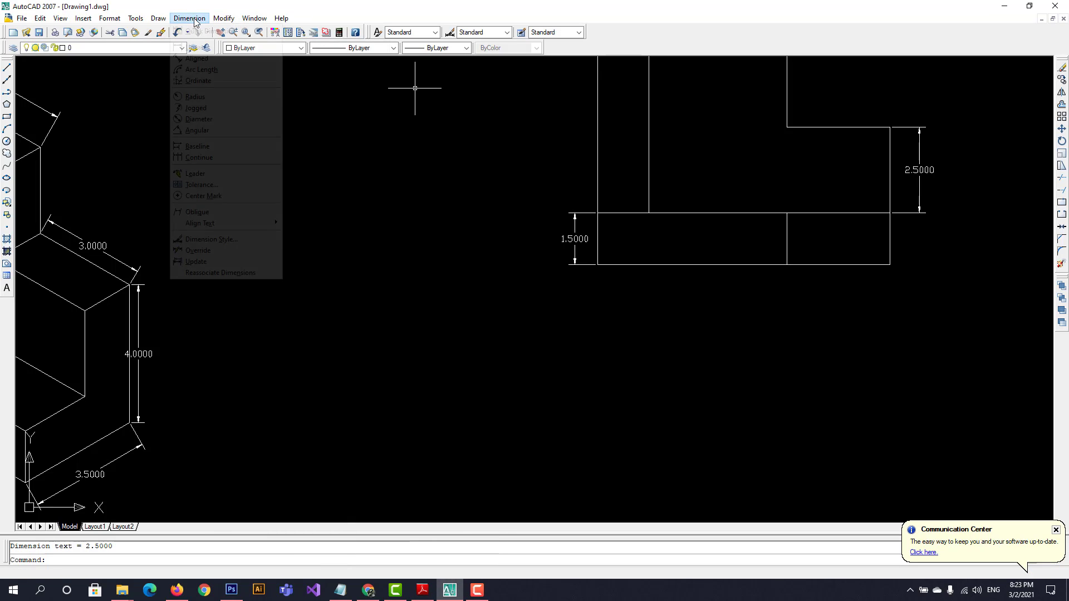
click(196, 58)
scroll(840, 115, down, 4)
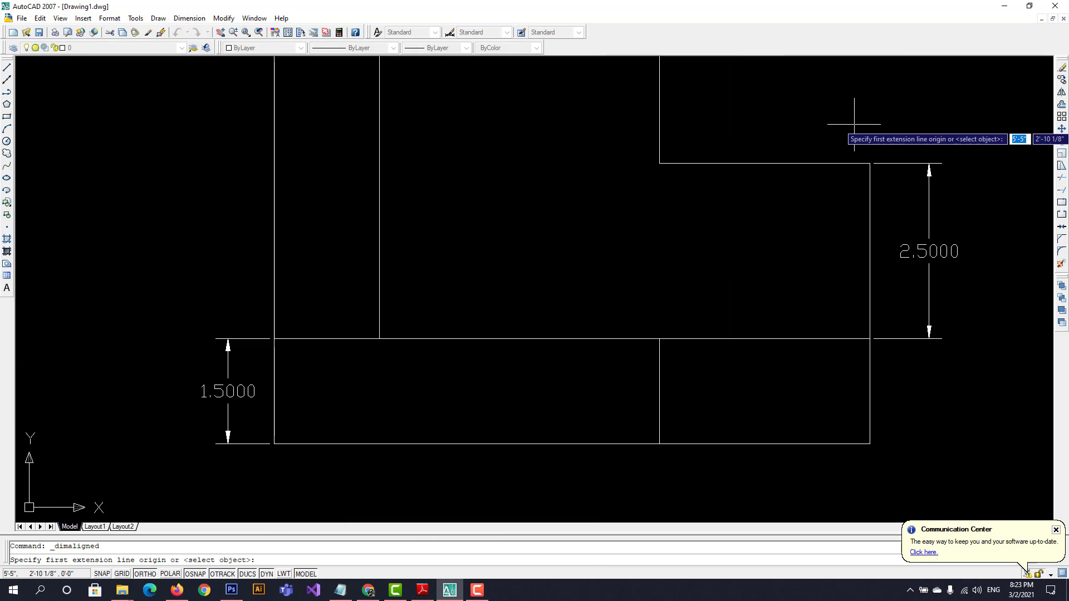
scroll(797, 89, up, 6)
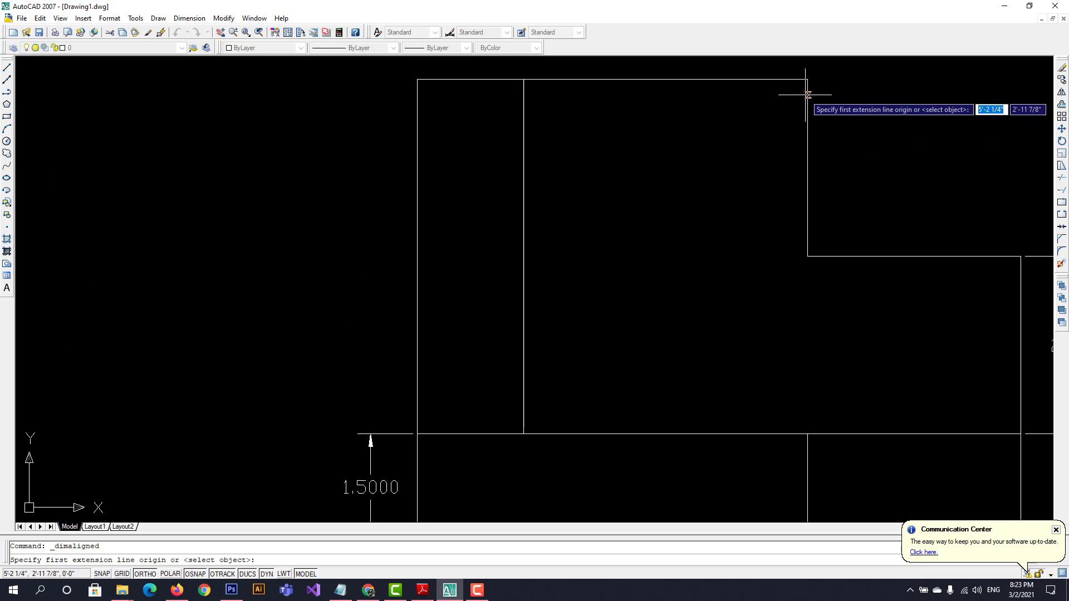
click(808, 79)
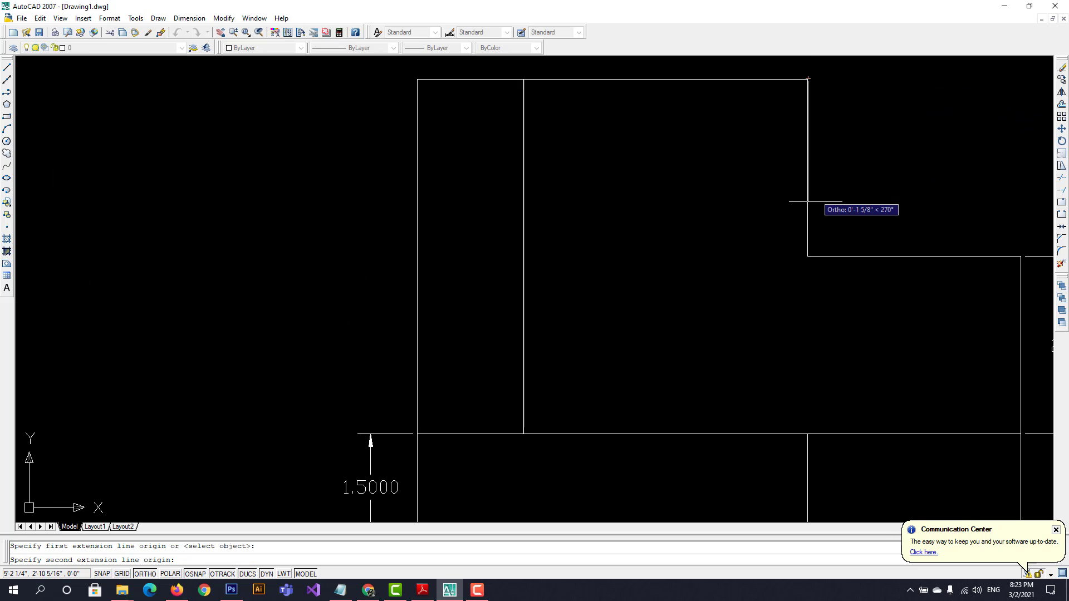
click(808, 253)
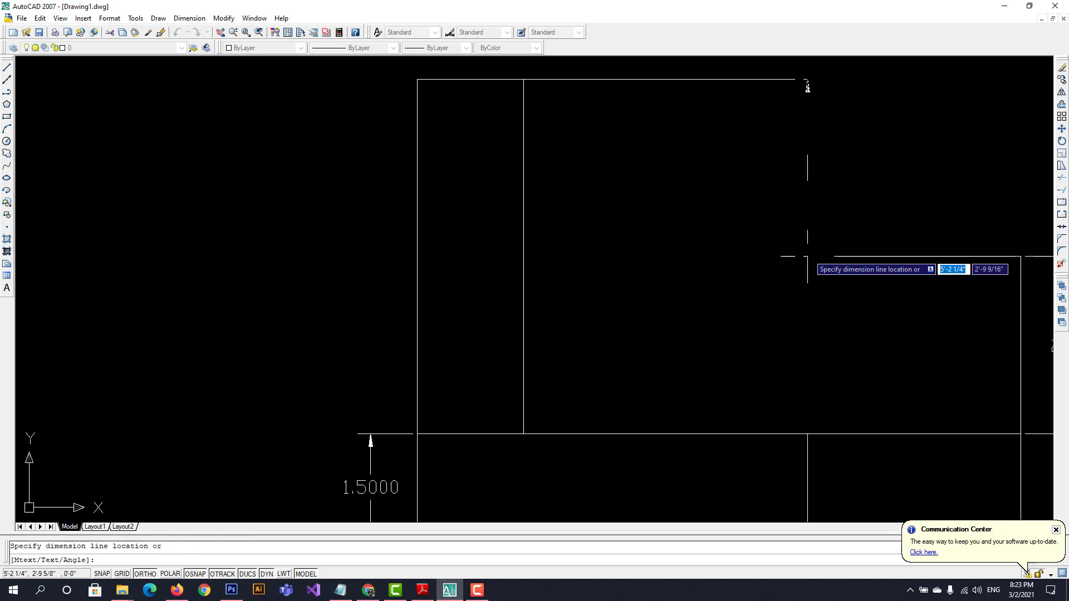
click(862, 246)
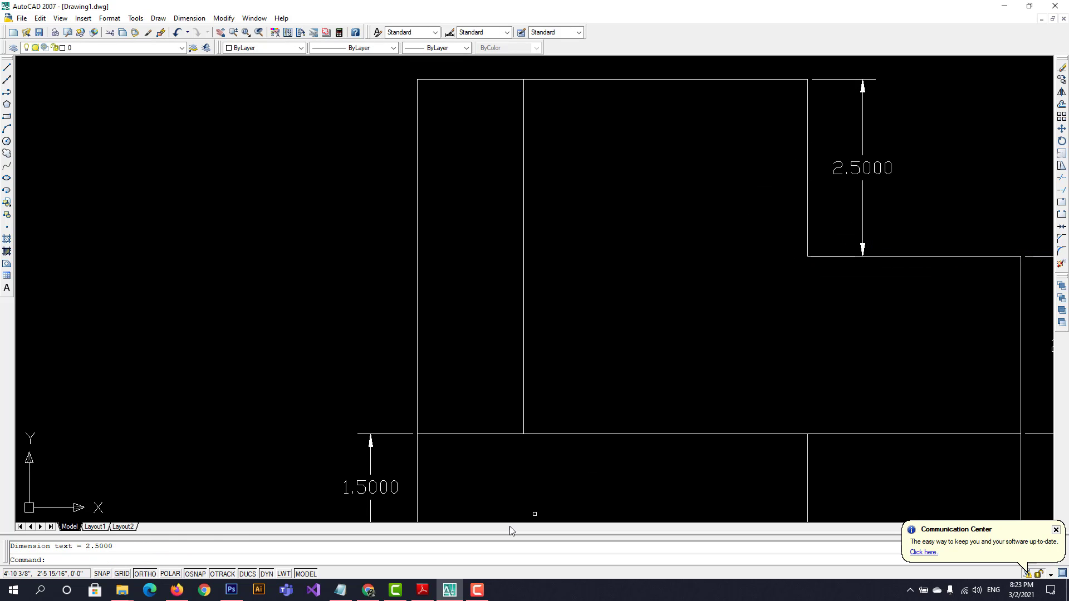
Consult the reference PDF, then add an aligned dimension beside the front view's left edge, from the bottom strip up to the top-left corner
click(424, 591)
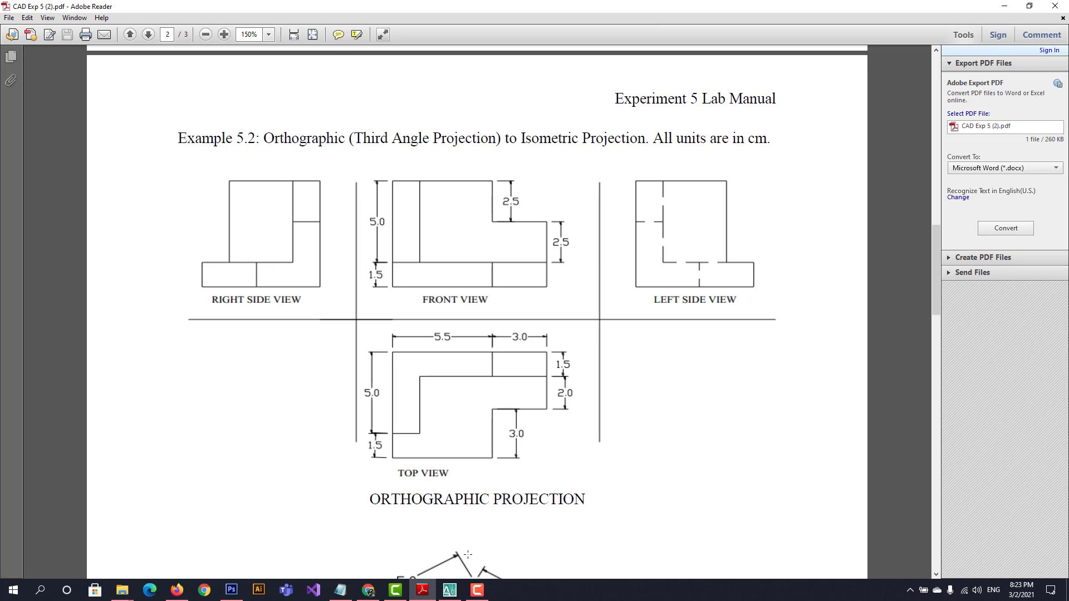
click(450, 591)
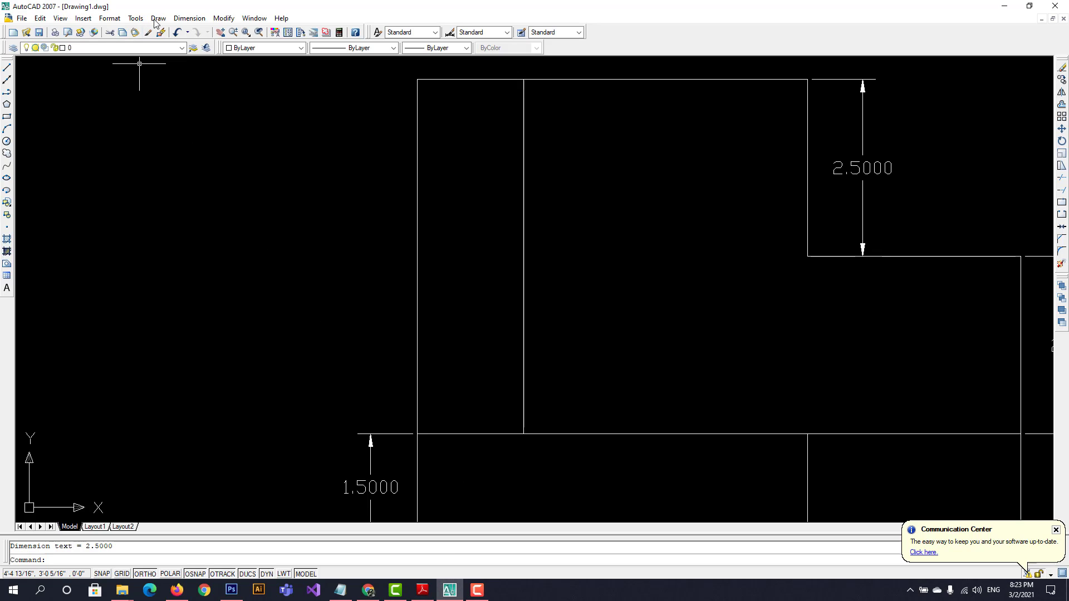
click(177, 20)
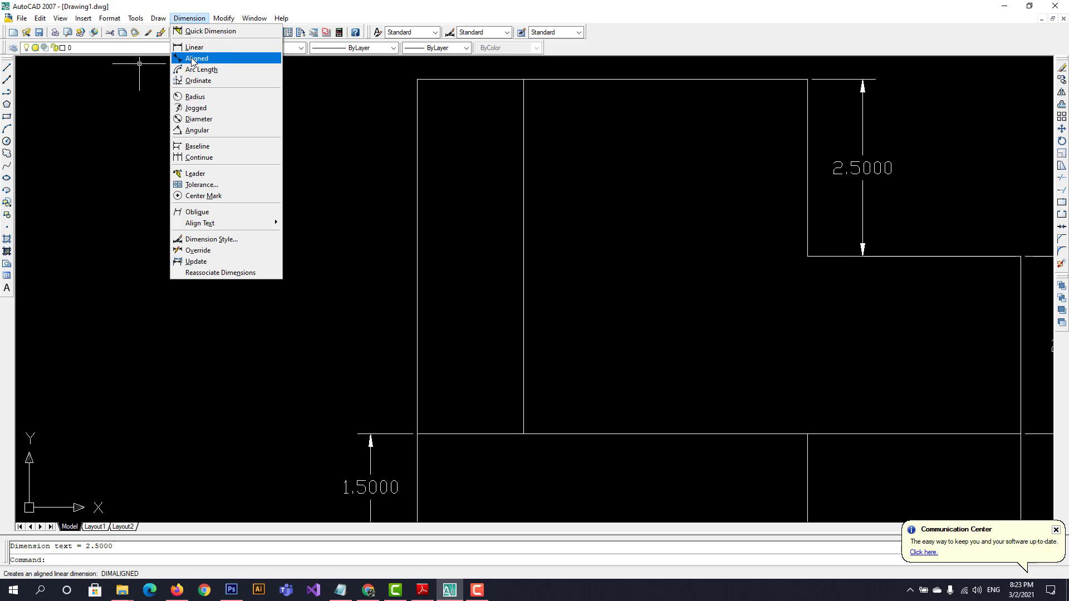
click(198, 57)
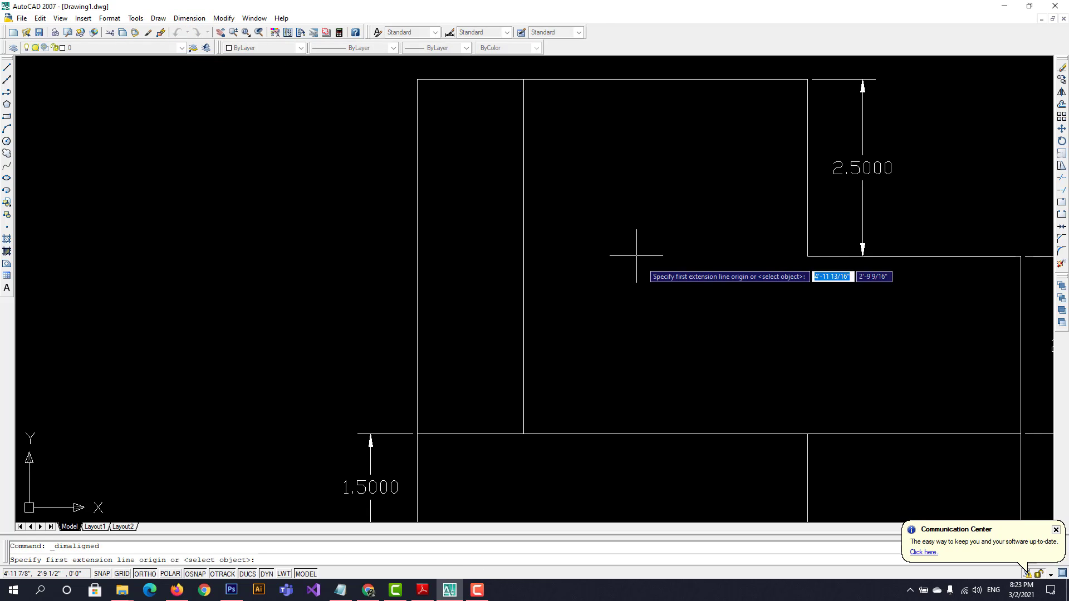
click(418, 433)
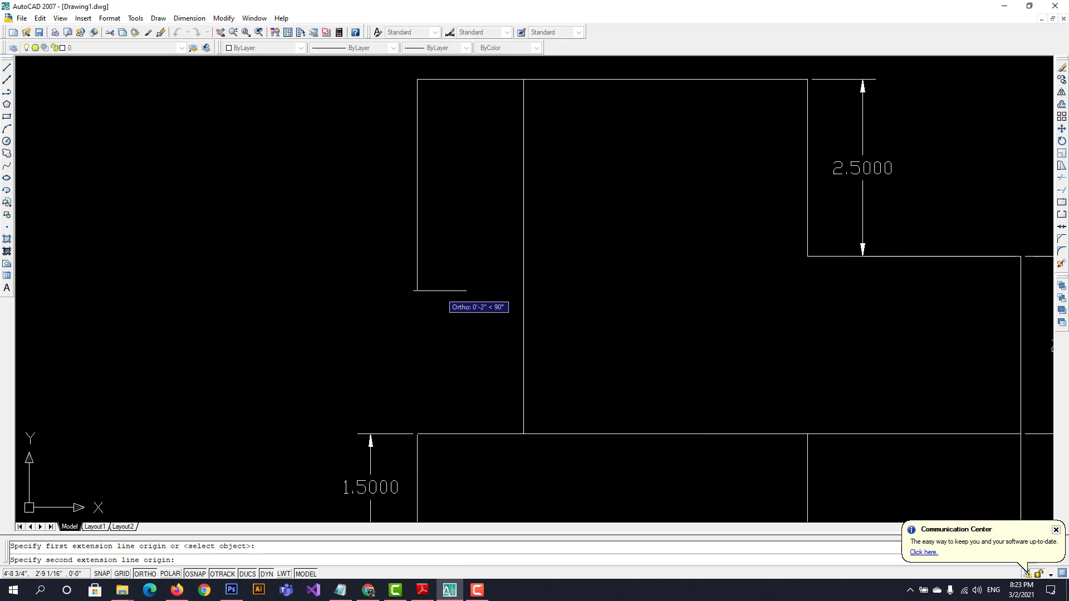
click(417, 78)
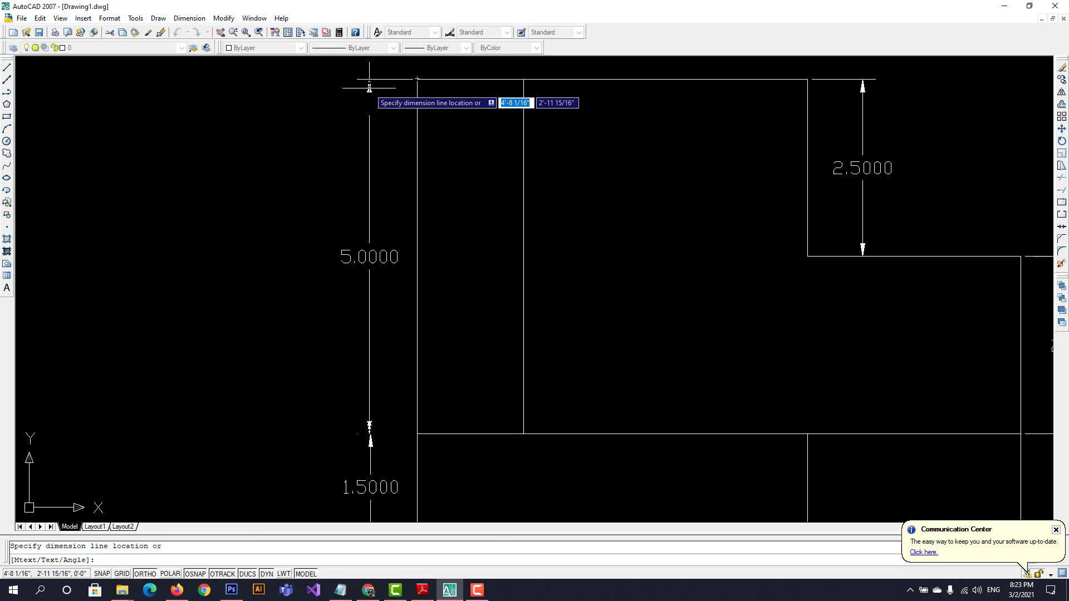
click(369, 87)
Compare the dimensioned front view with the PDF's orthographic views, then bring the isometric and front views into sight together
scroll(476, 283, down, 5)
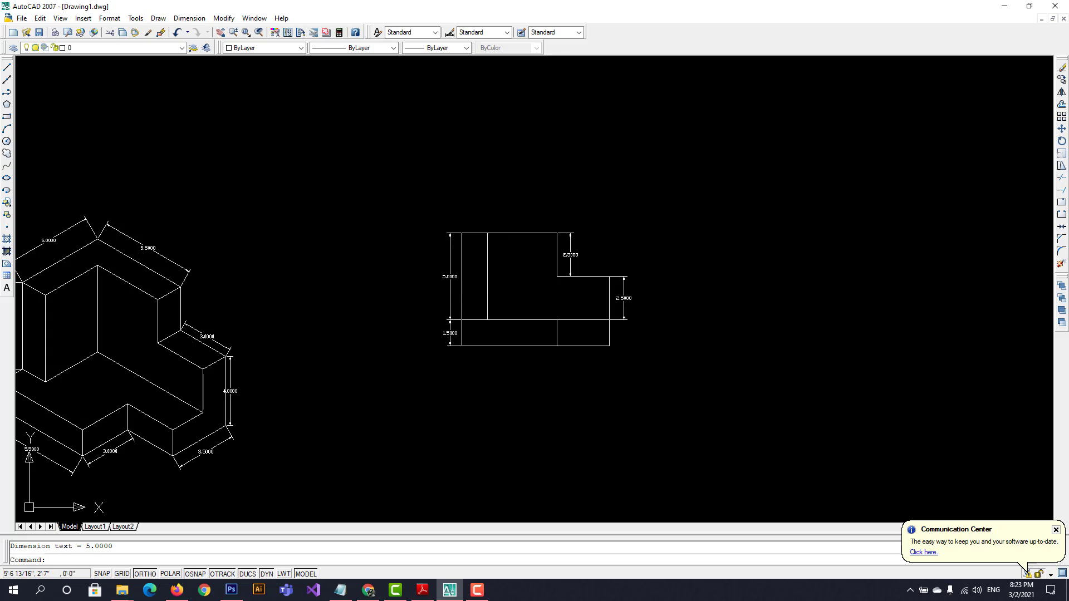
scroll(545, 299, up, 3)
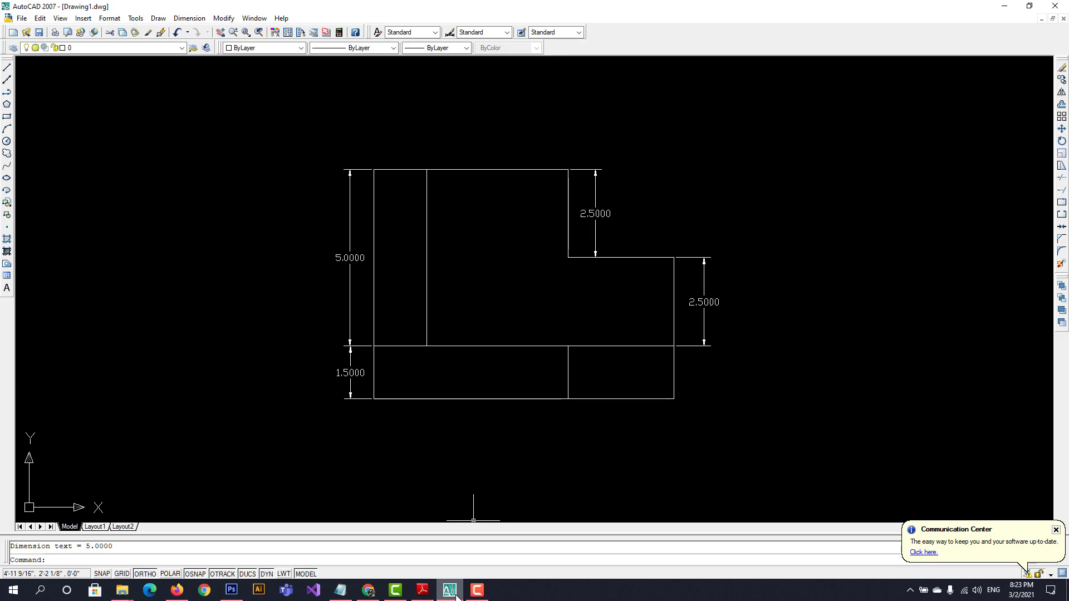
click(423, 592)
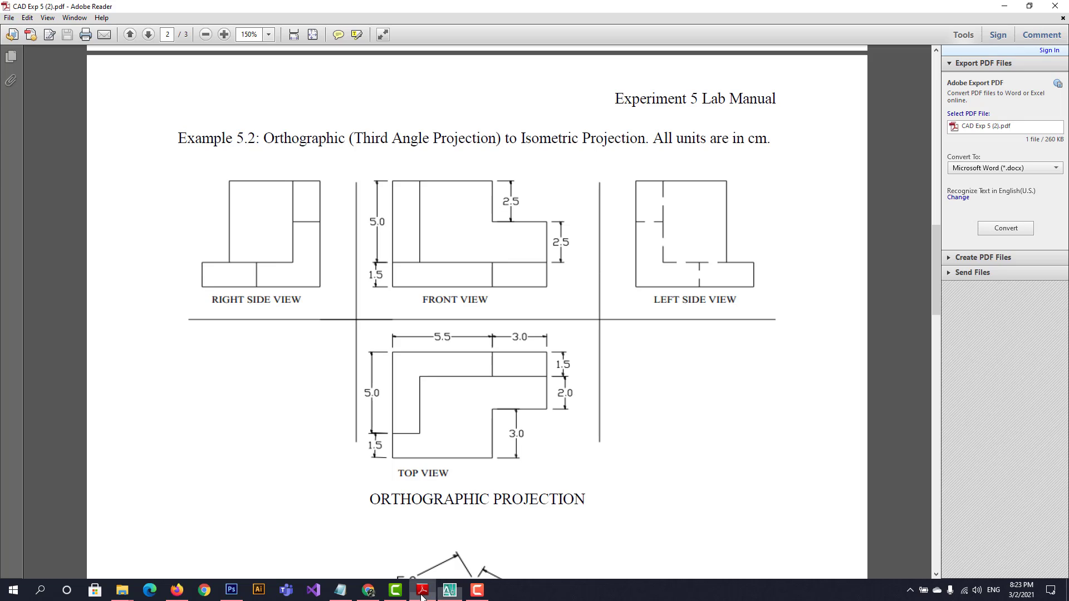
click(449, 591)
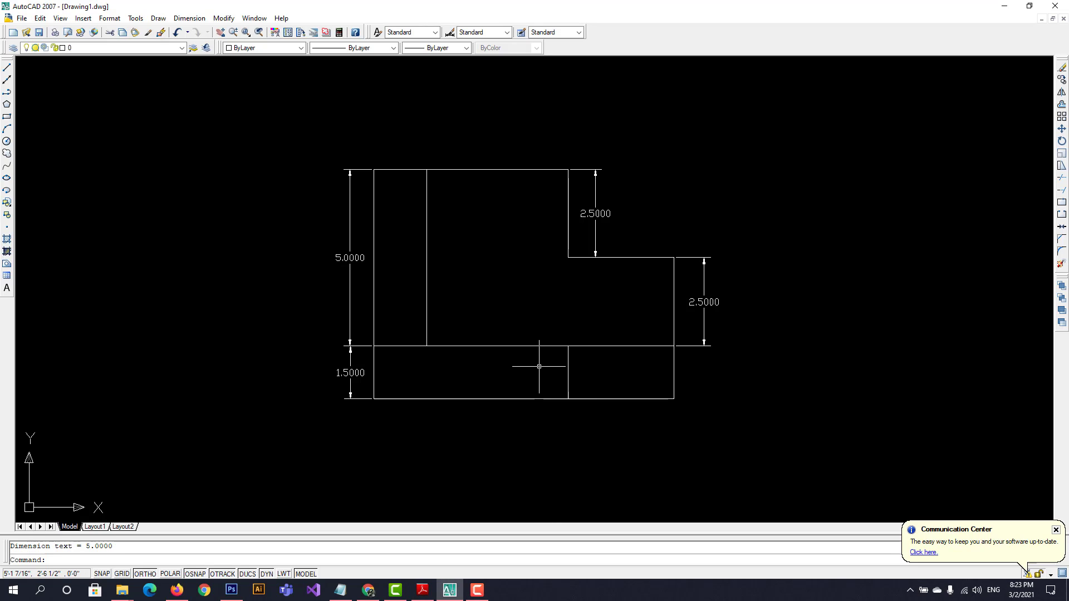
scroll(377, 385, down, 5)
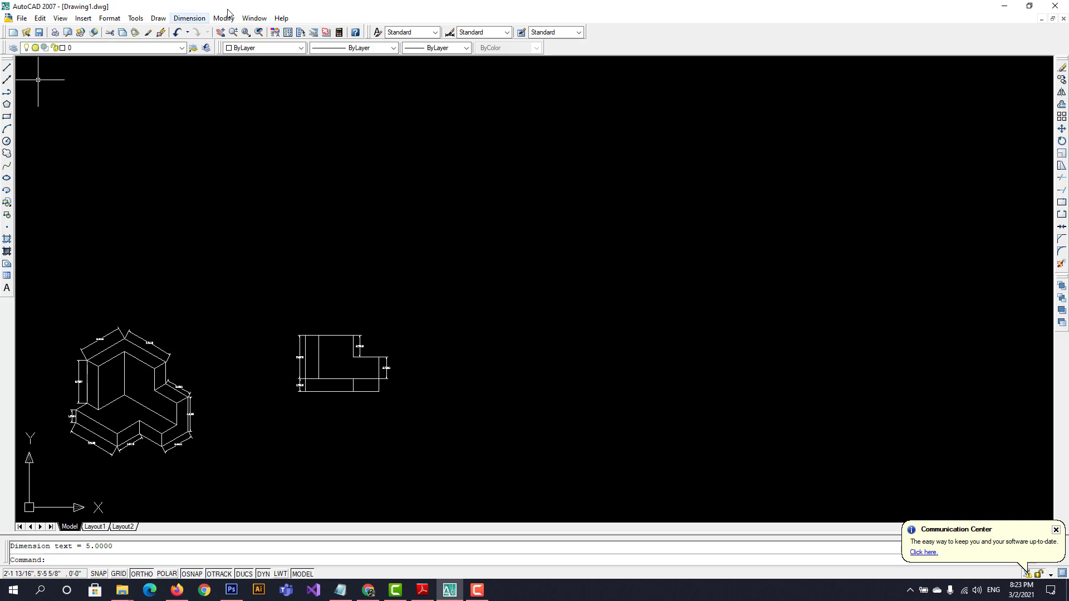
click(226, 33)
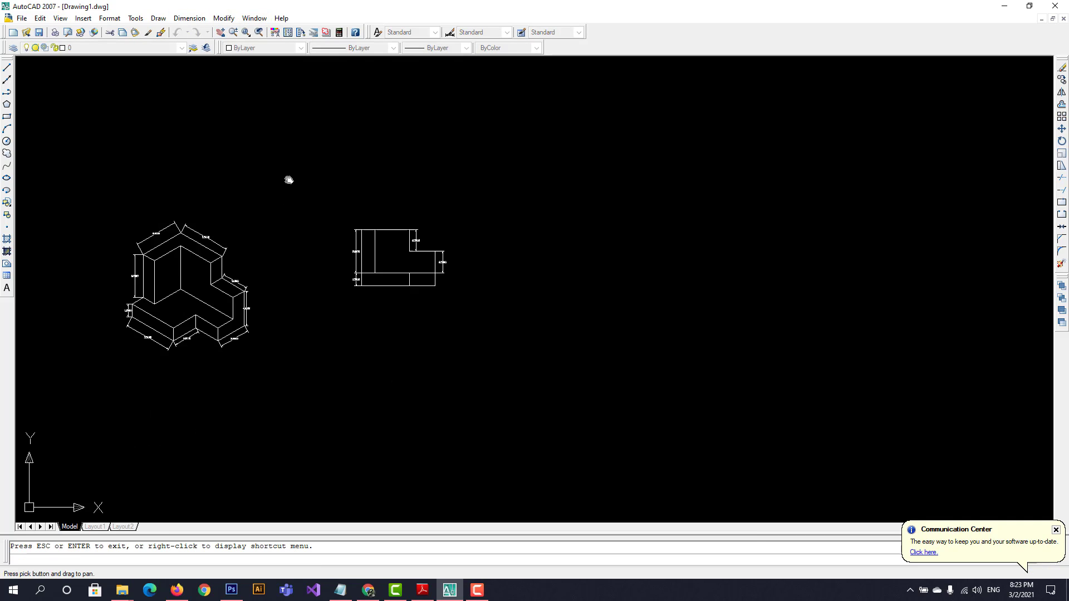